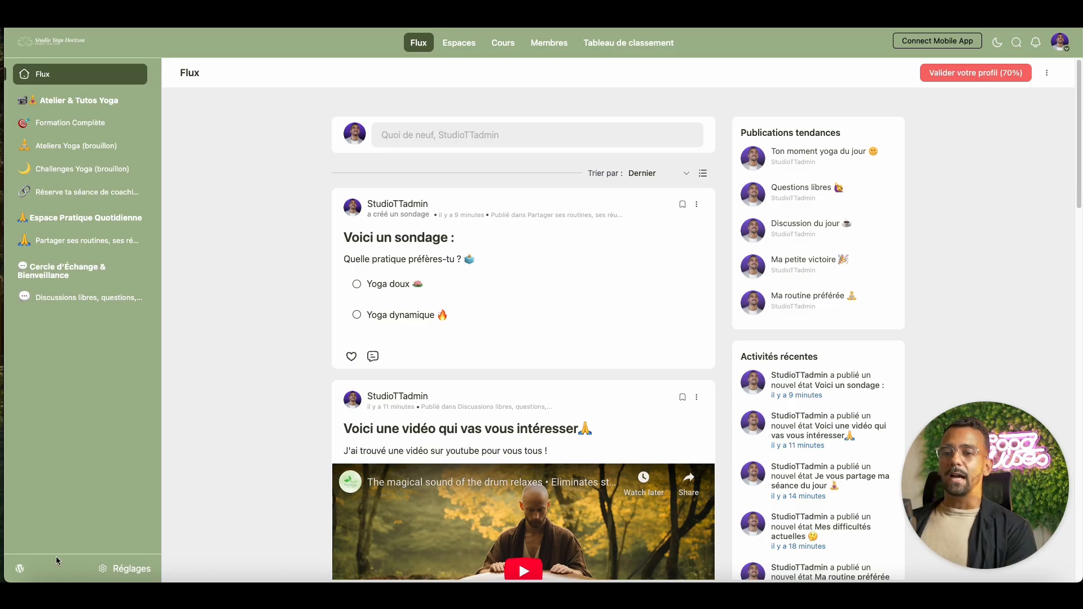
click(27, 566)
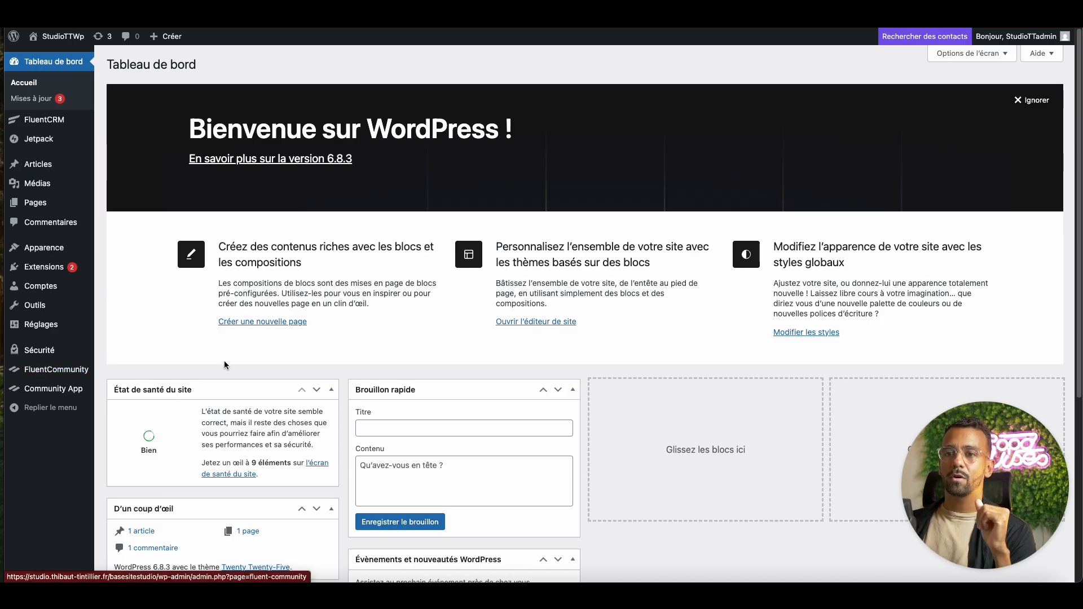
click(81, 371)
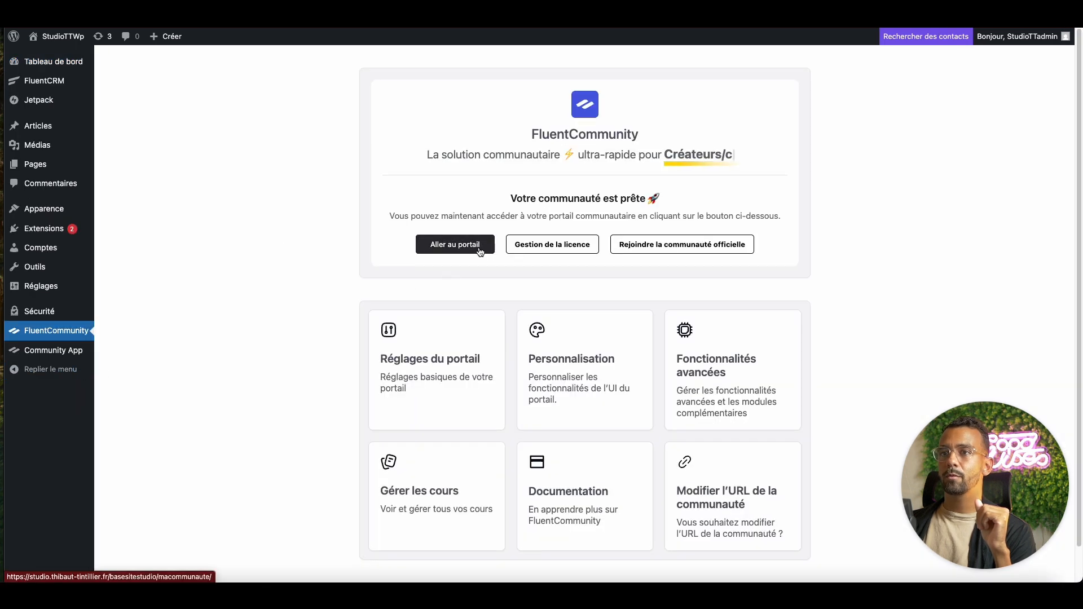
mouse_move(57, 36)
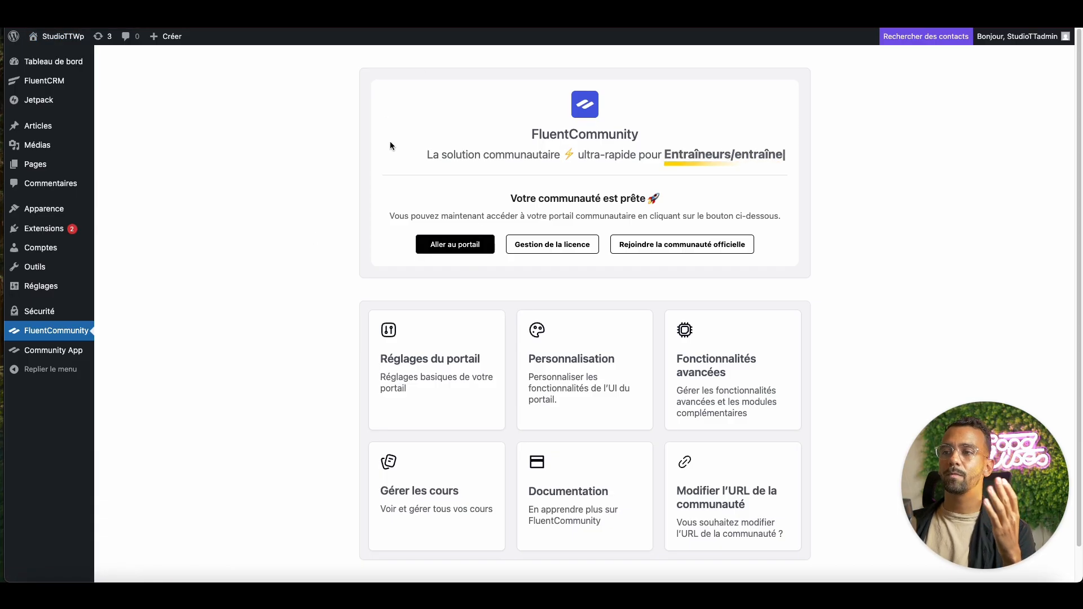
click(438, 244)
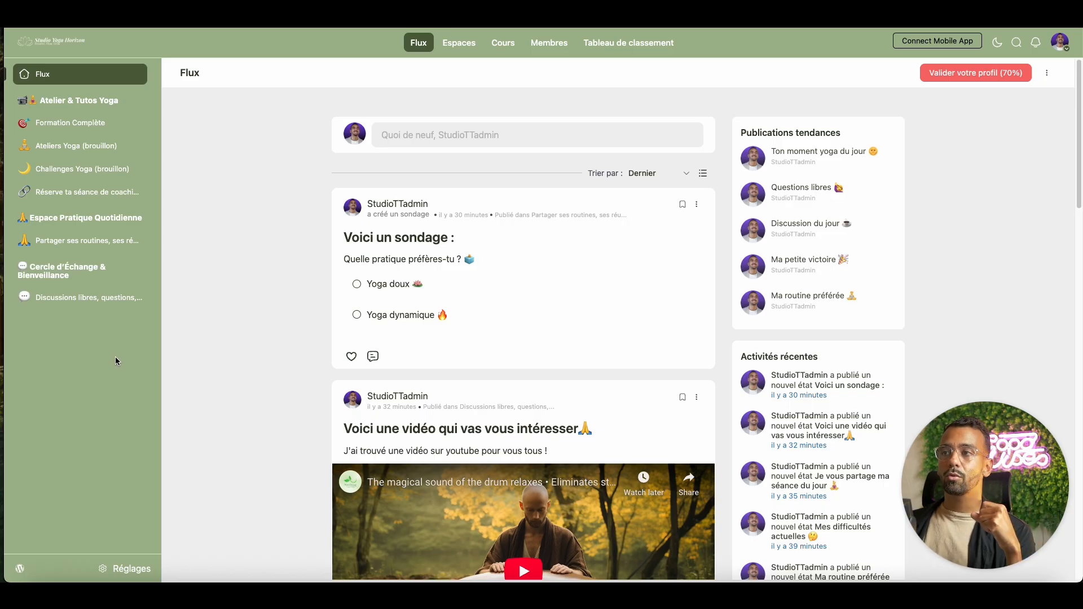
- Start a new space group with title 'Support' and slug 'Support'
click(129, 570)
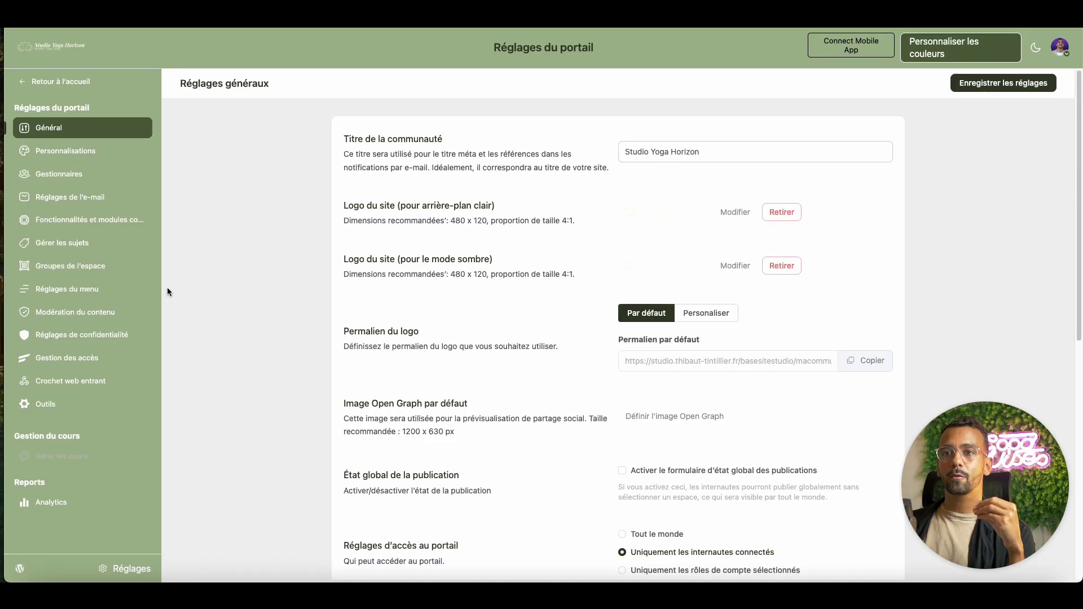
click(130, 268)
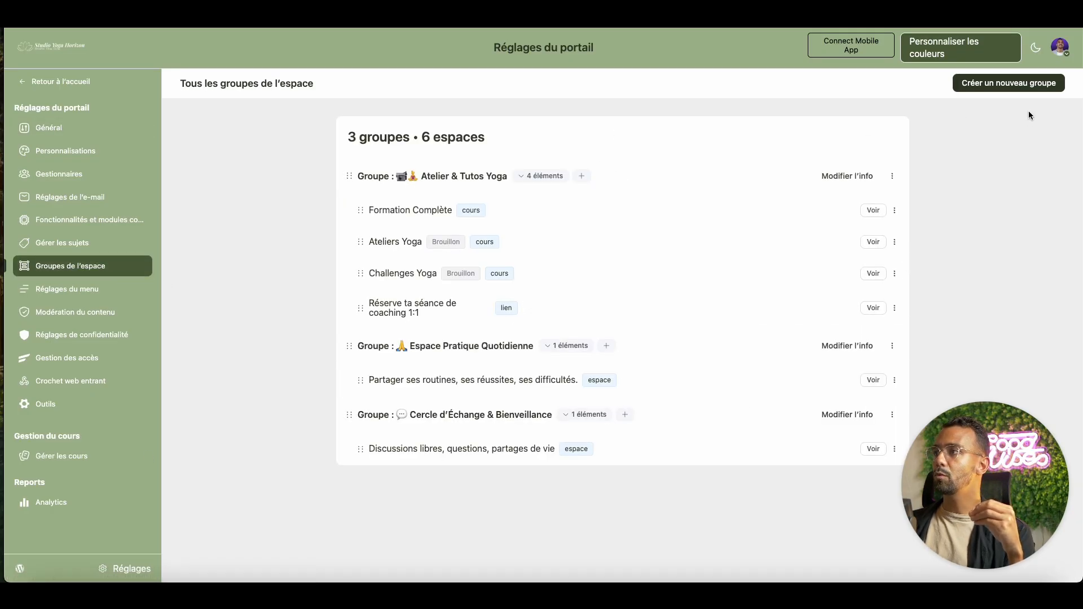
click(1010, 85)
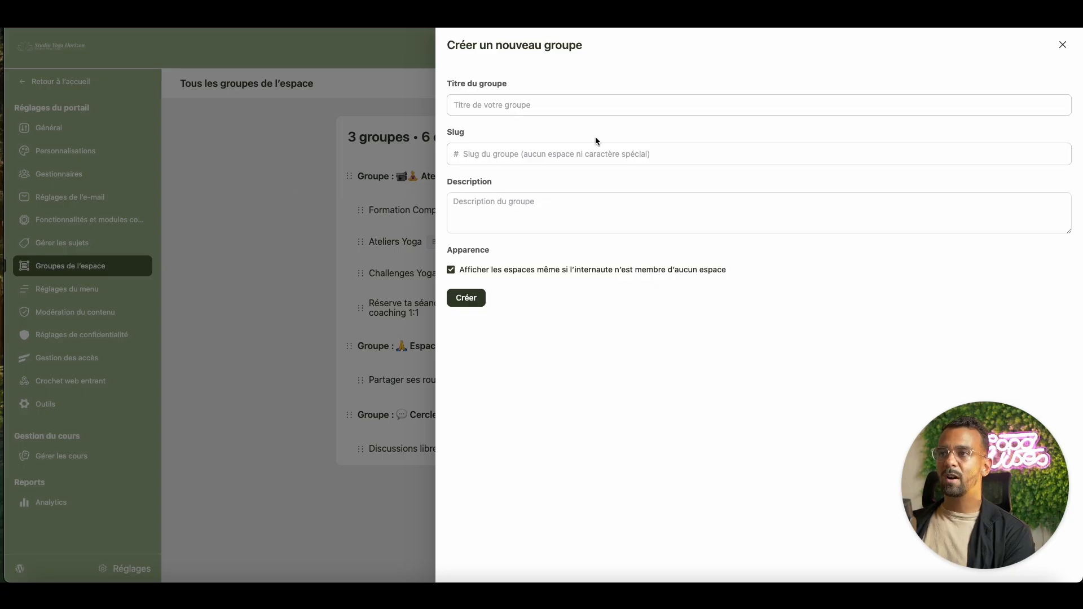
click(546, 104)
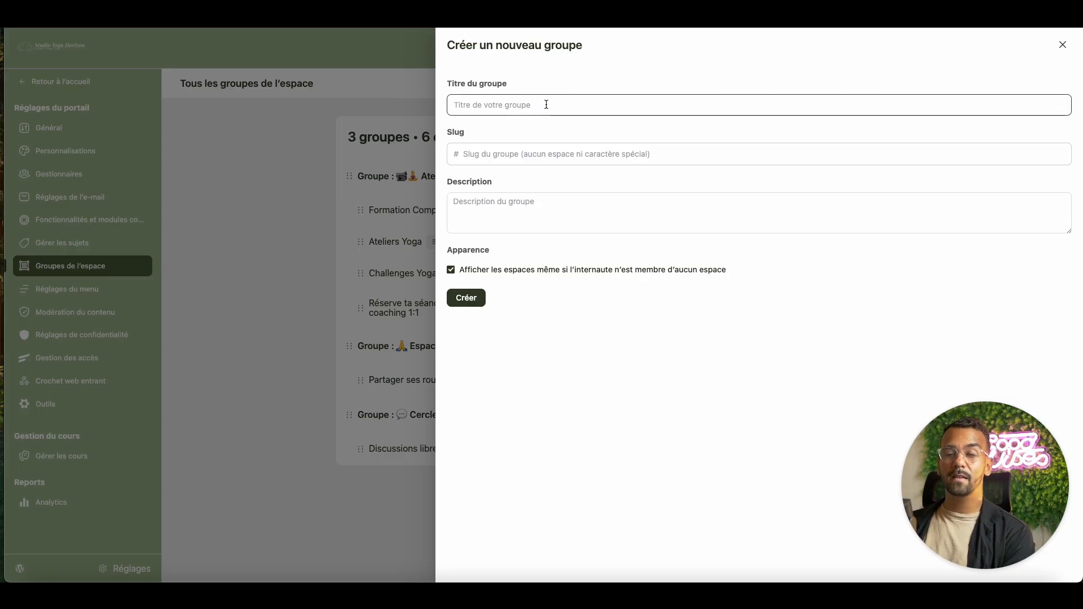
text(Support)
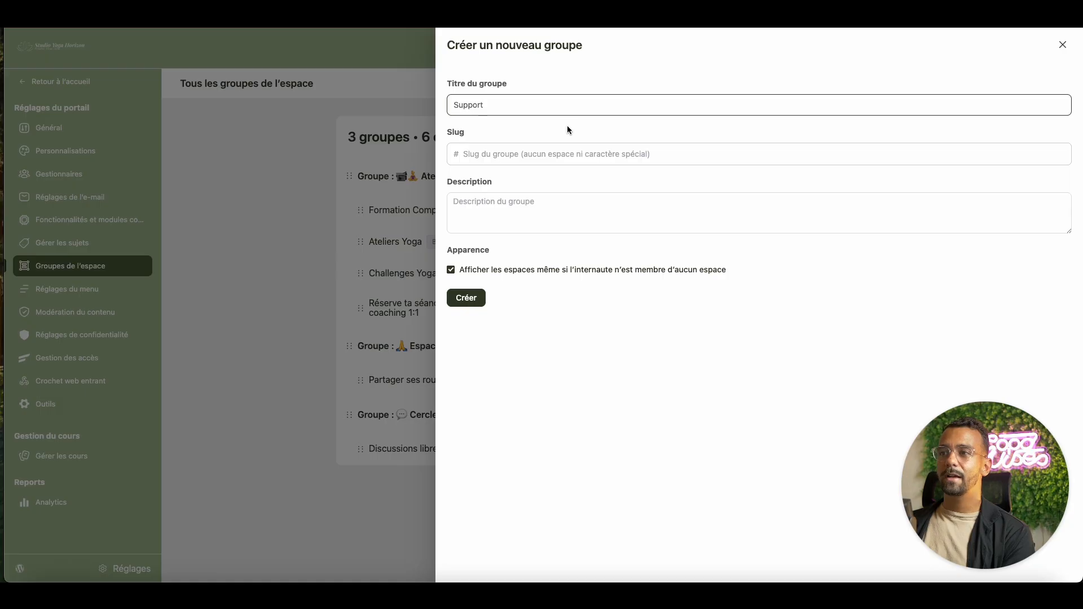
key(Tab)
text(Support)
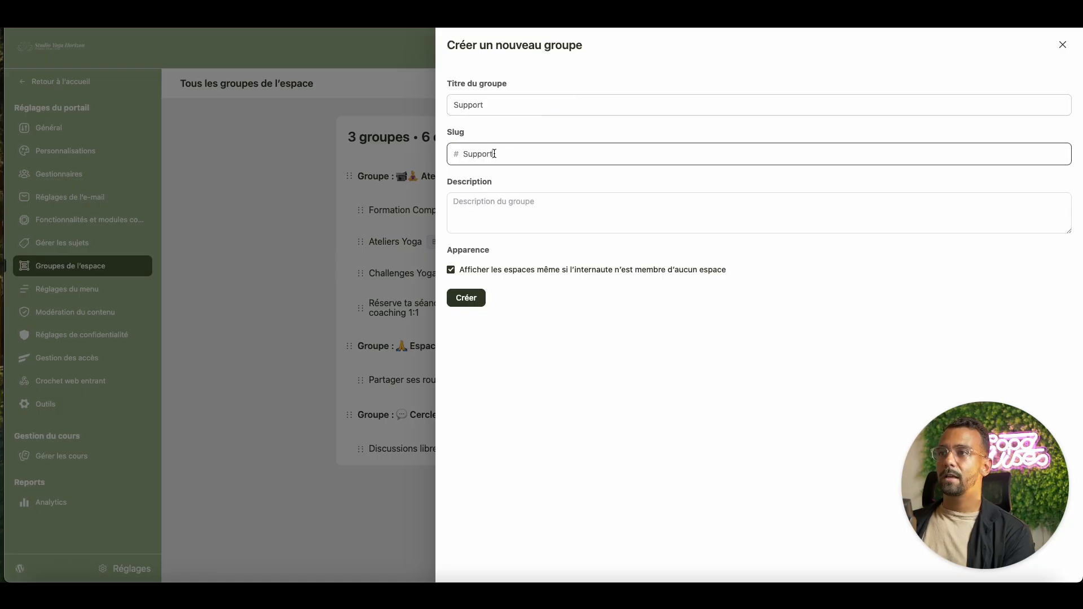
- Put a gear emoji ⚙ before 'Support' in the title and create the group
click(481, 105)
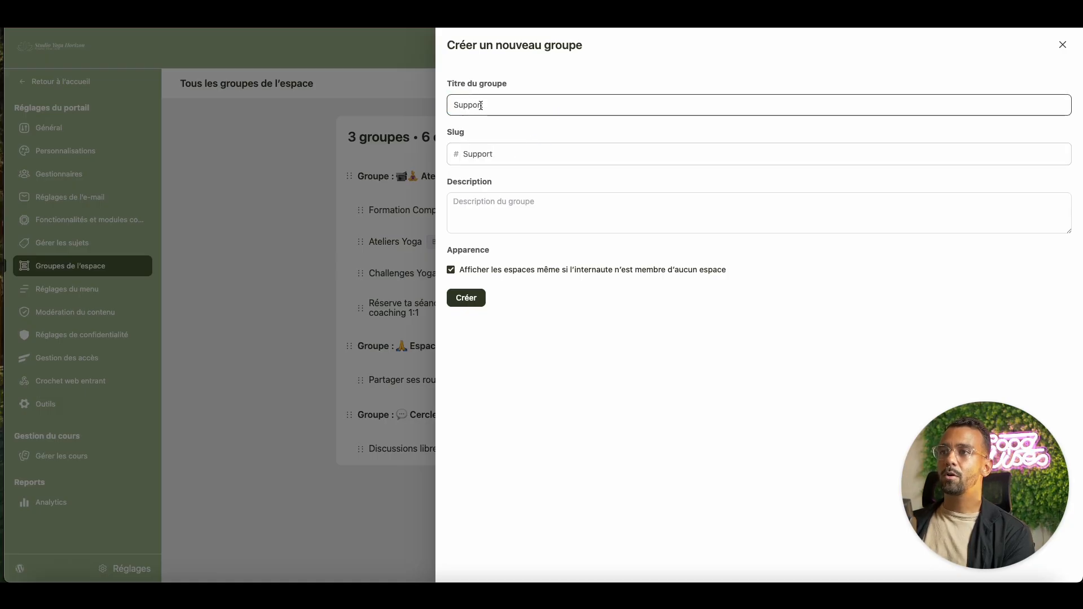
right_click(481, 104)
key(Escape)
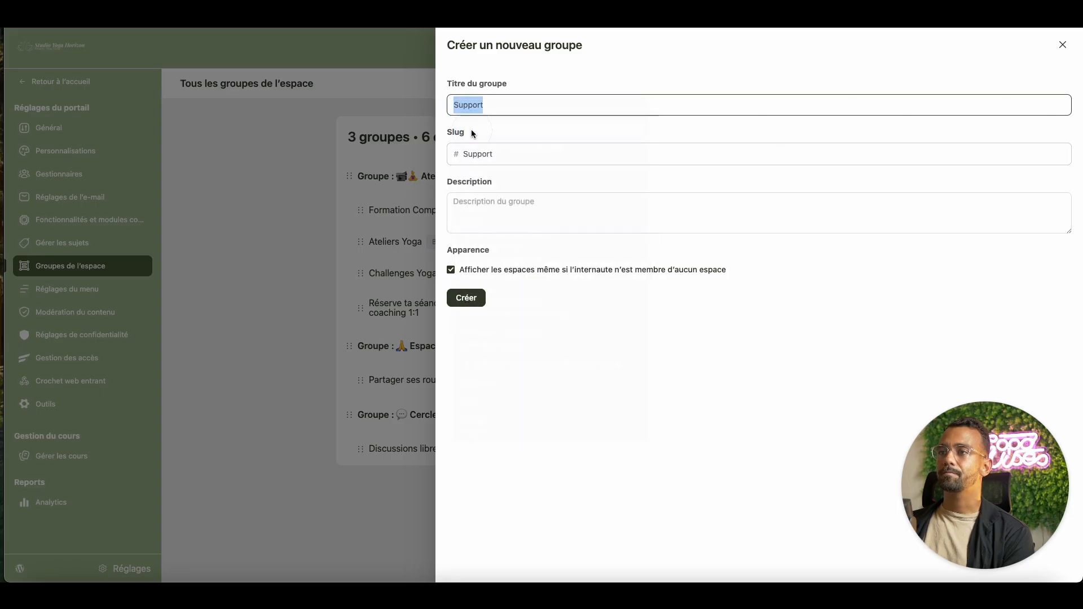
key(ctrl+super+space)
text(regle)
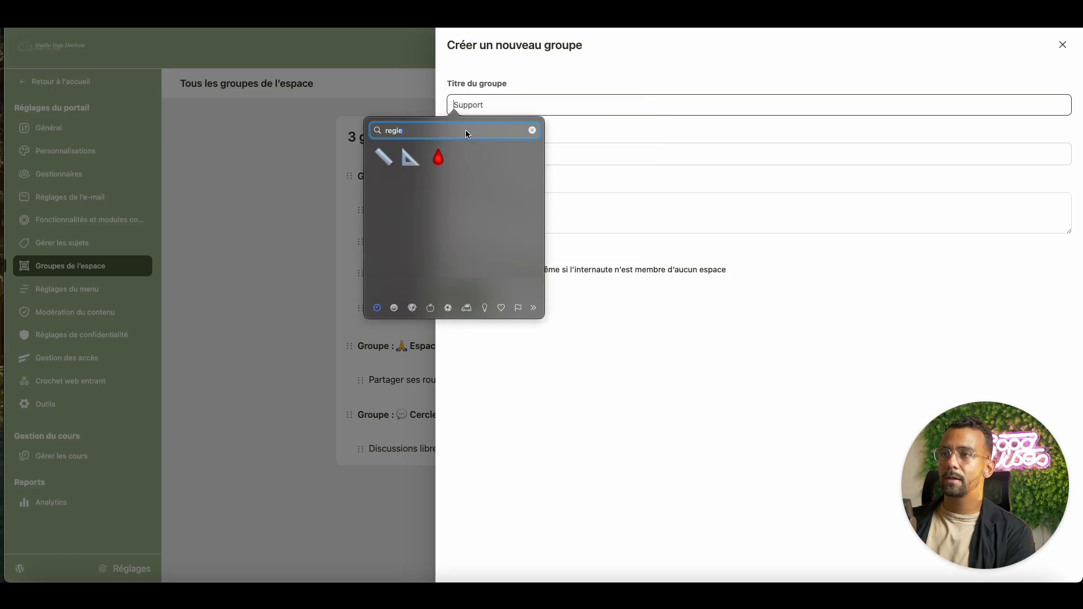
key(BackSpace)
text(a)
key(BackSpace)
key(BackSpace)
key(BackSpace)
key(BackSpace)
key(BackSpace)
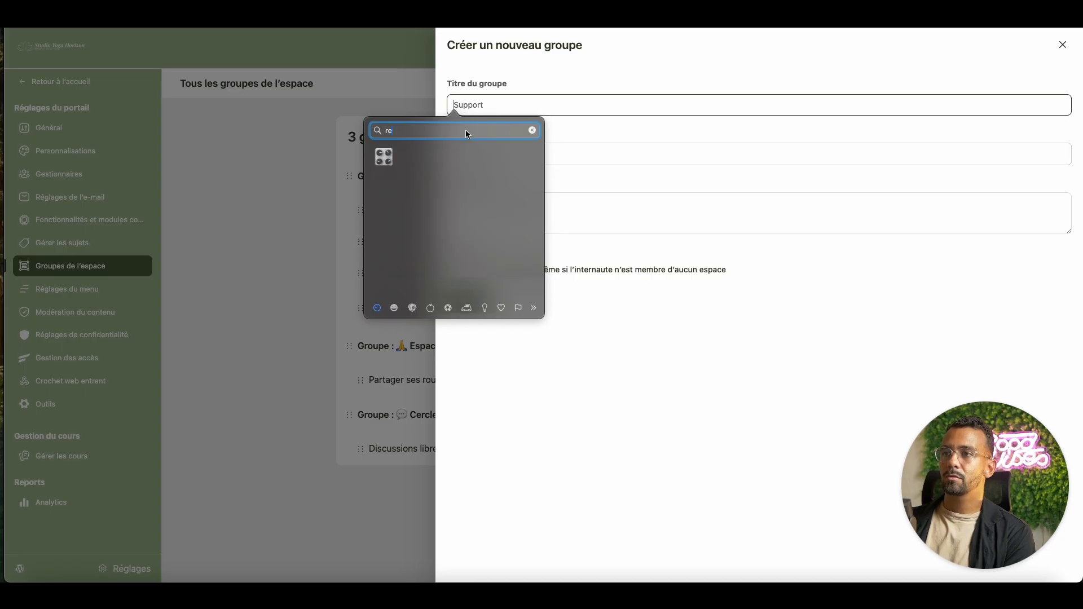
scroll(473, 171, down, 5)
scroll(473, 171, down, 15)
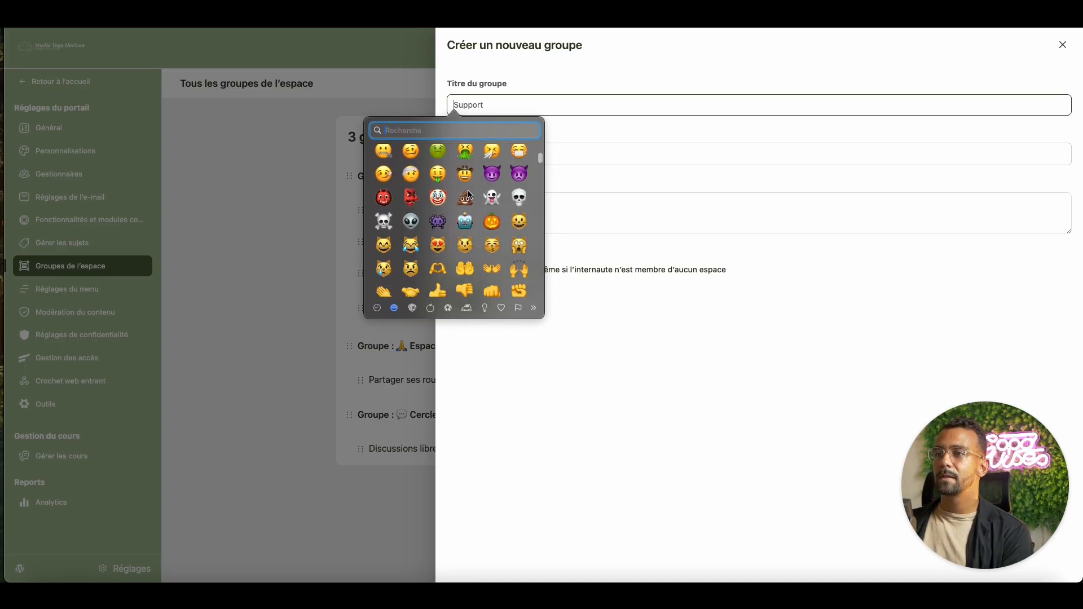
key(Escape)
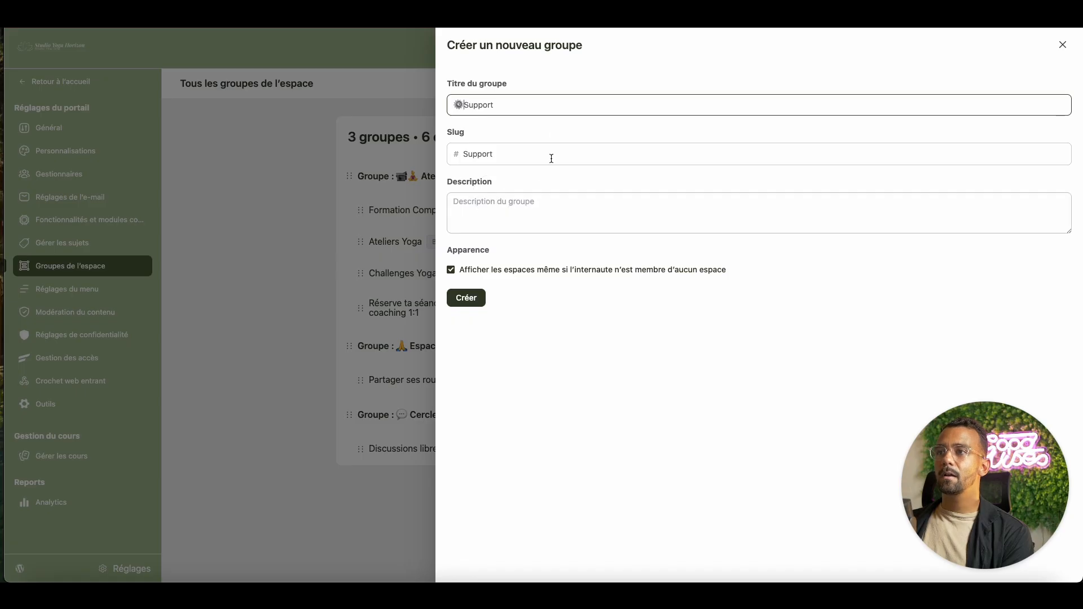
text(⚙)
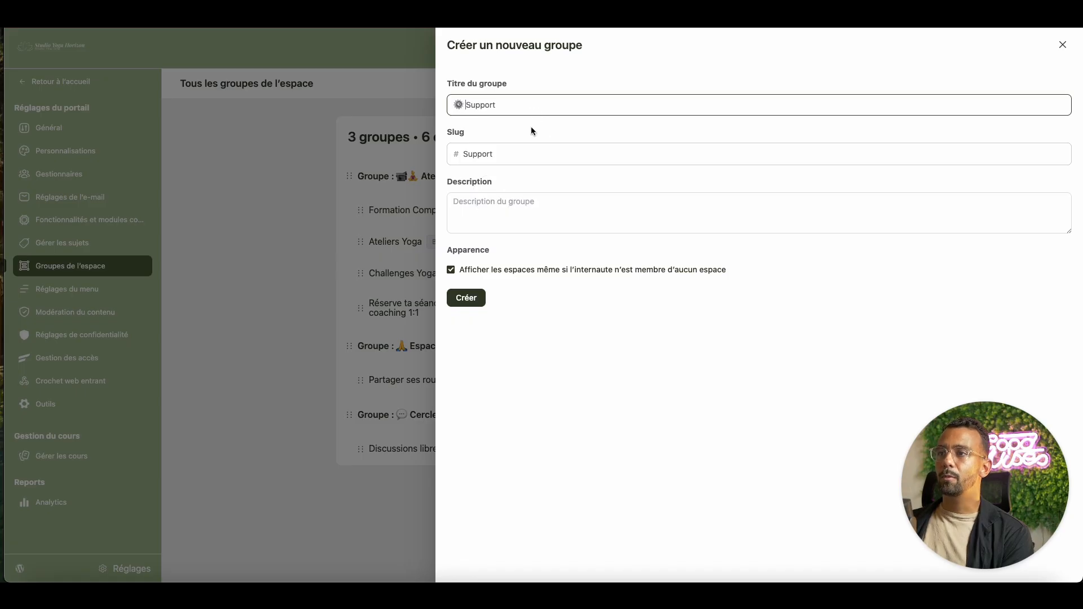
click(475, 302)
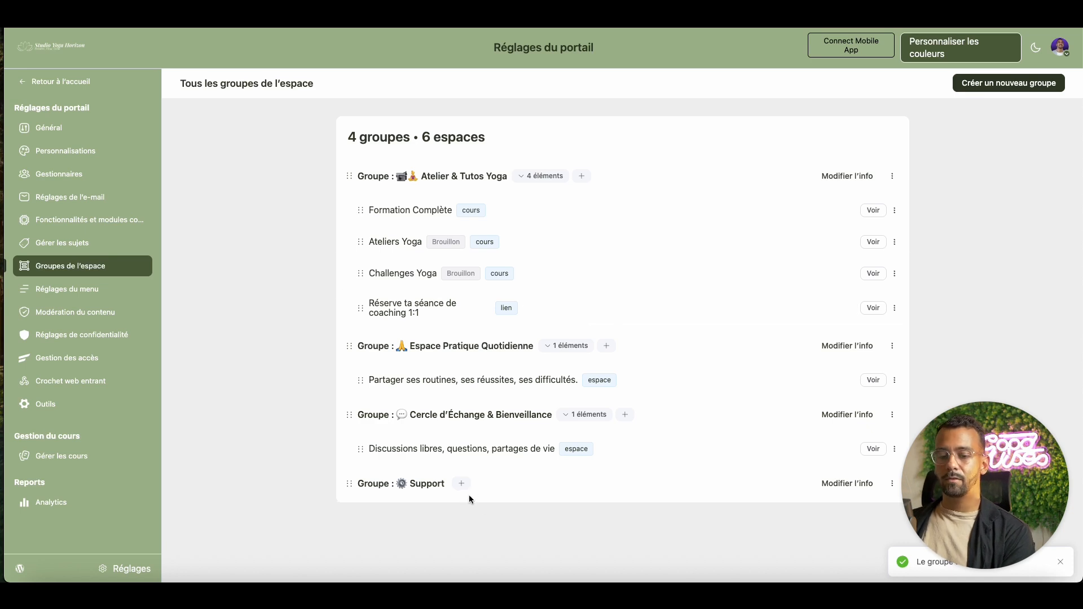
- Add a discussion space to the Support group titled 'Support & echange avec l'équipe'
click(462, 484)
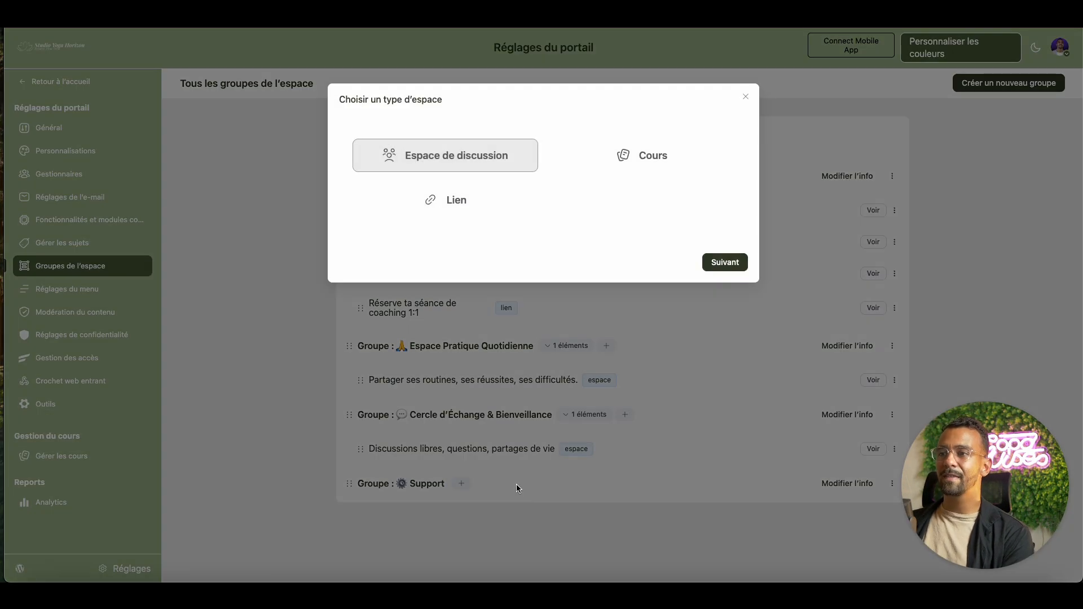
click(725, 262)
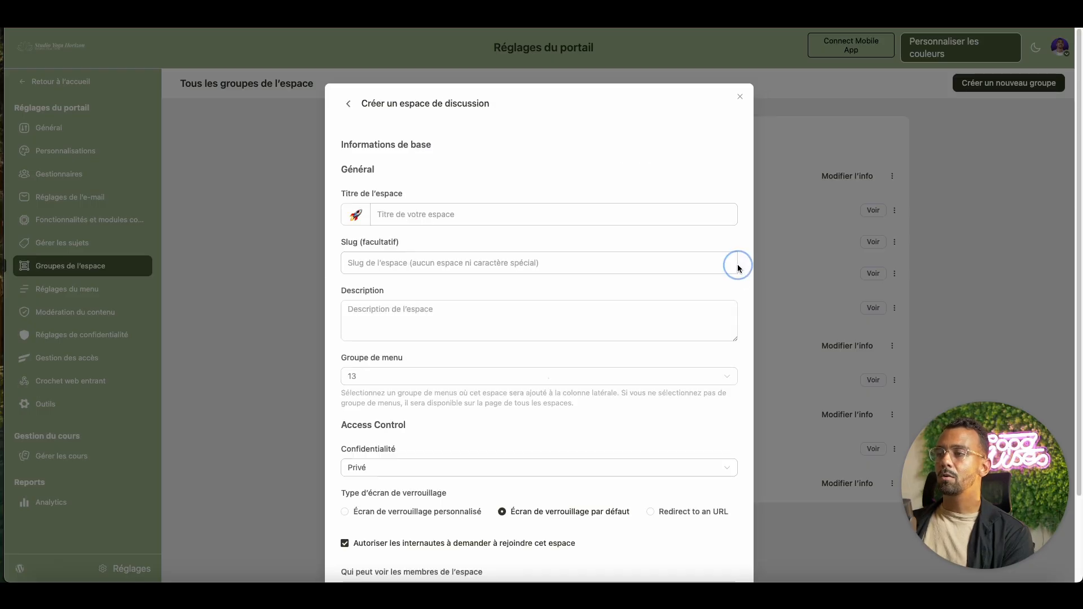
click(478, 215)
text(Support)
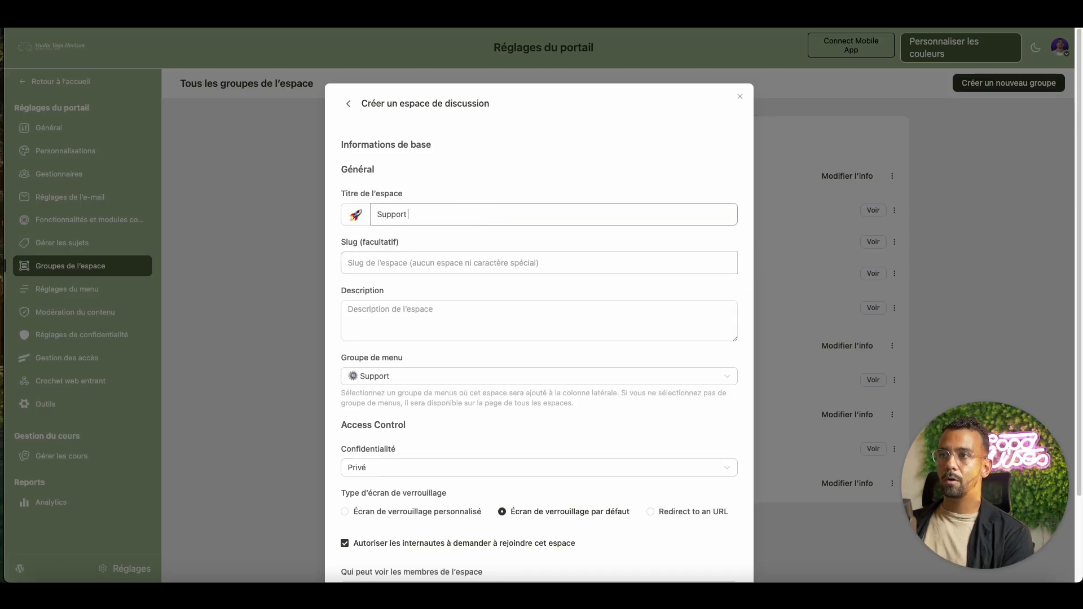
text( & echan)
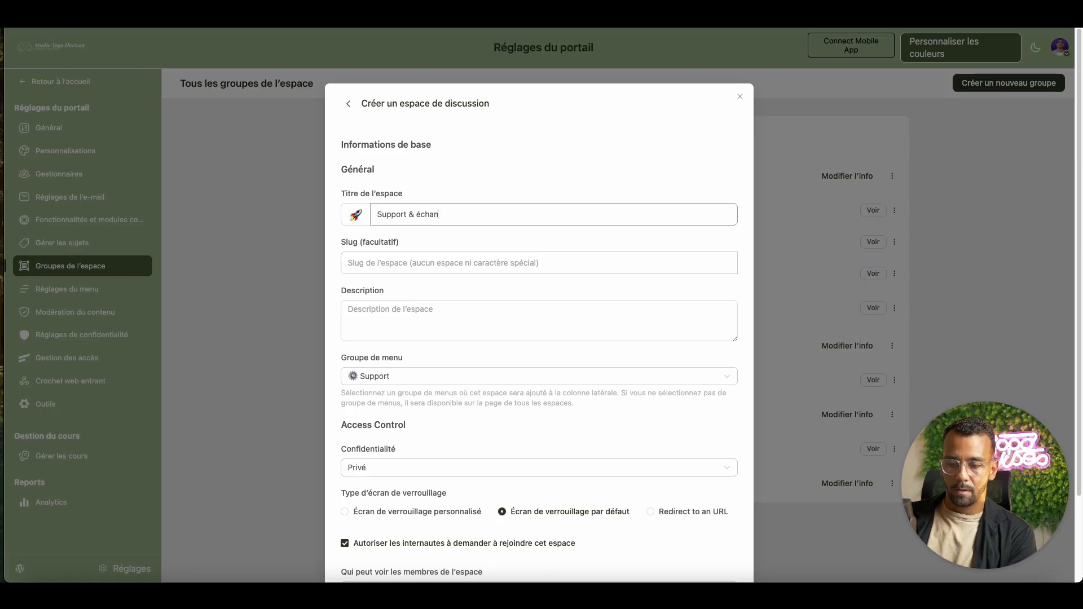
text(ge avec )
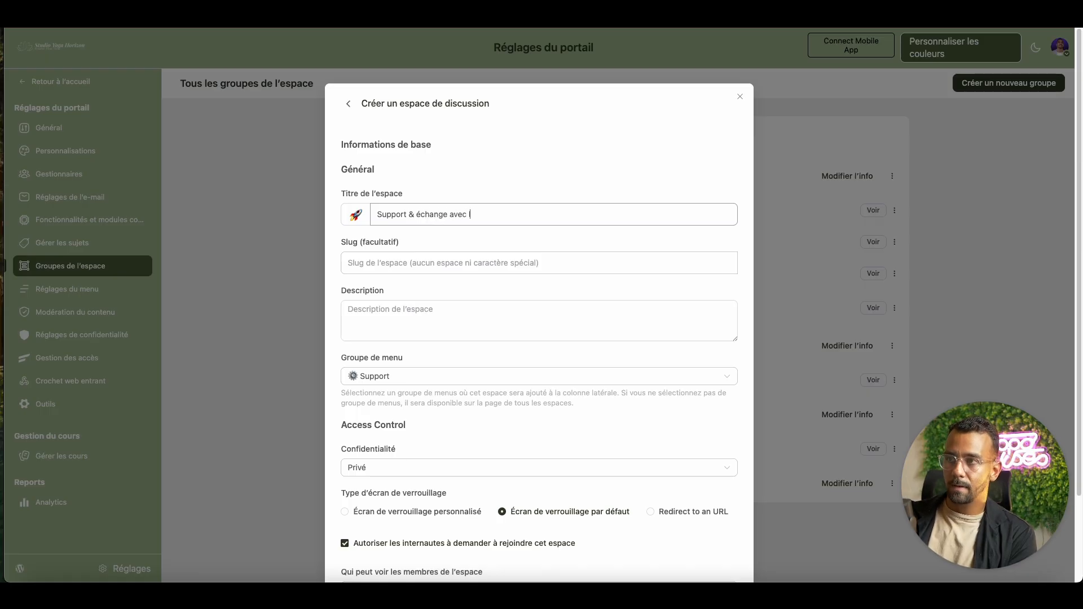
text(l'équipe)
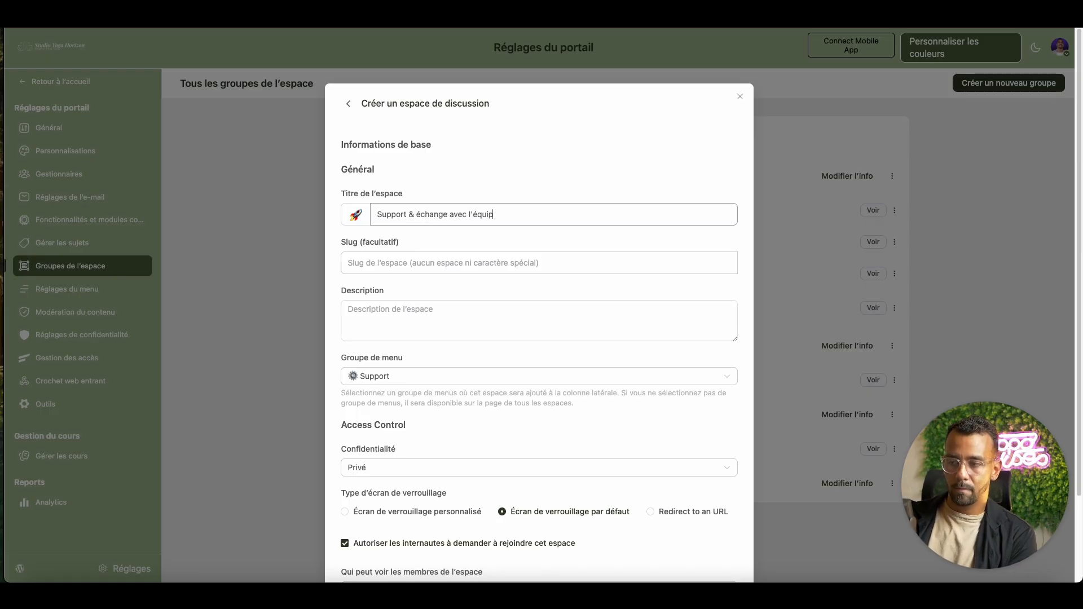
- Set the space's icon to the gear emoji
click(358, 218)
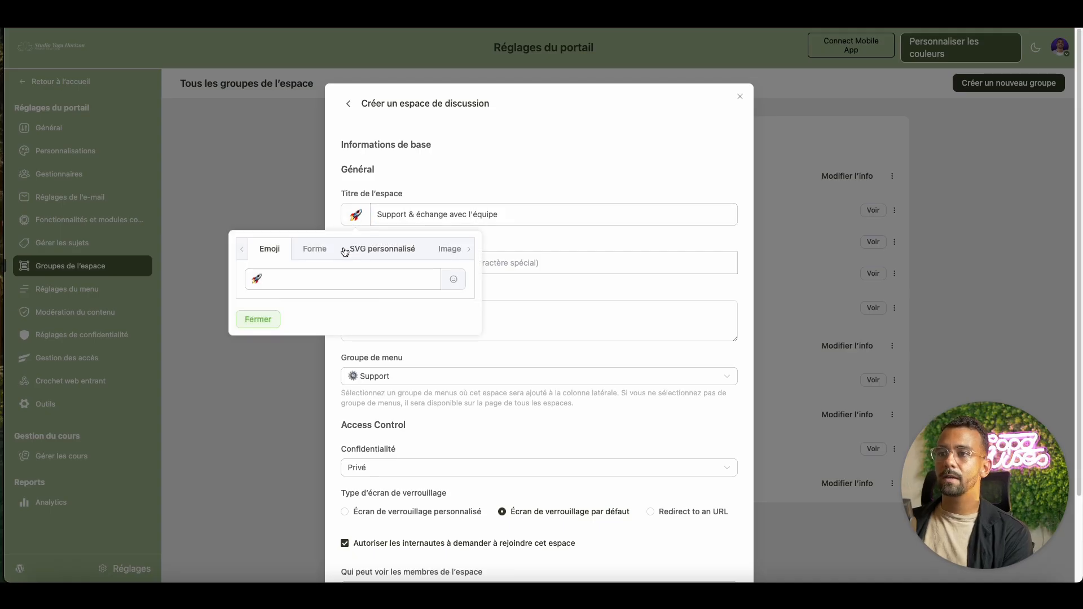
click(454, 281)
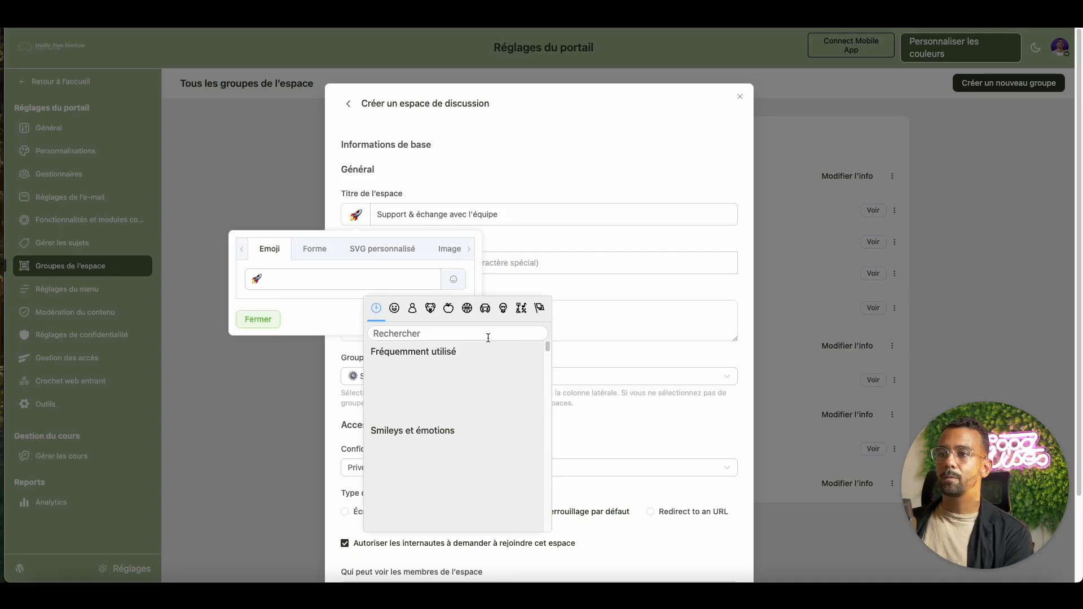
scroll(483, 395, down, 10)
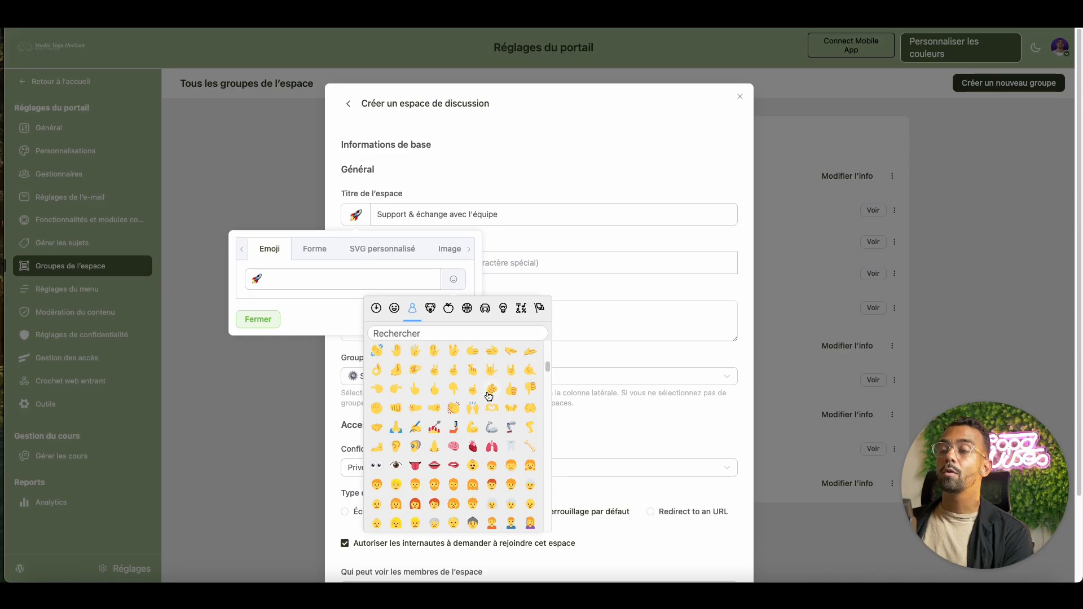
scroll(502, 449, down, 10)
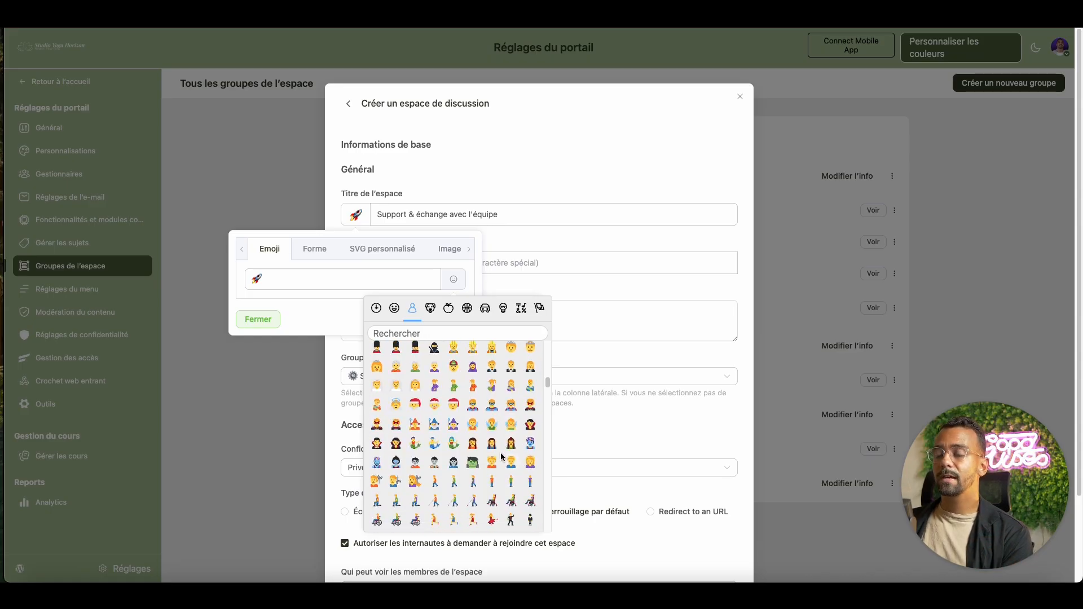
scroll(500, 456, down, 15)
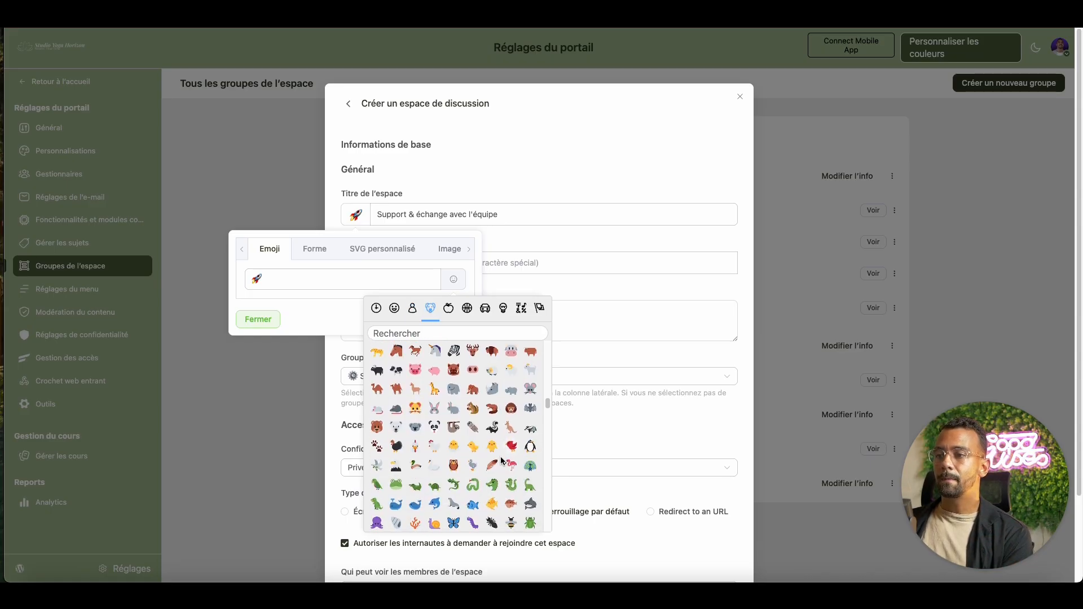
scroll(498, 462, down, 4)
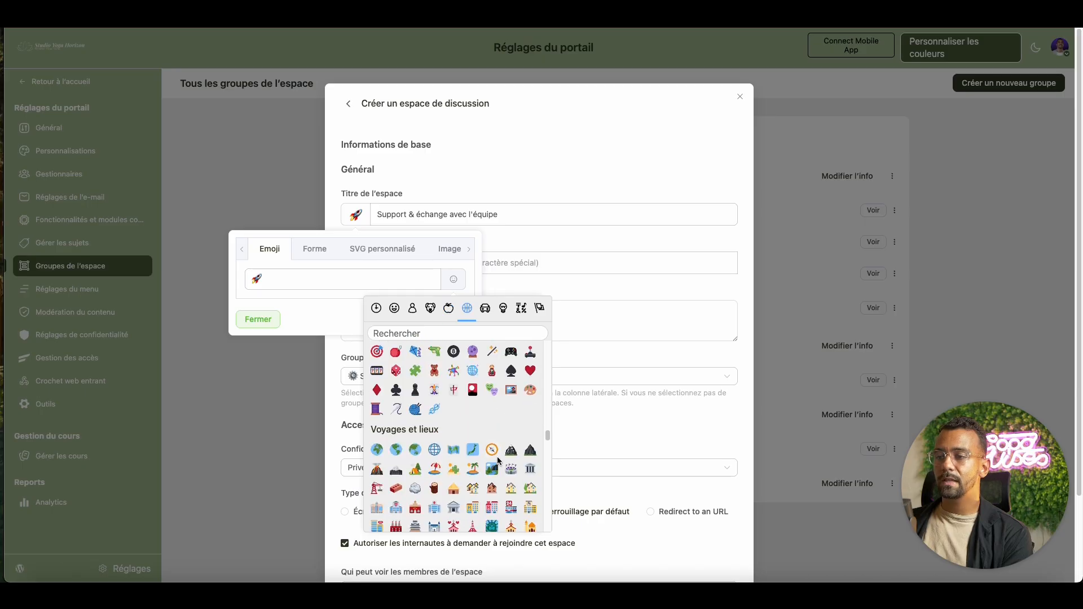
scroll(499, 460, down, 10)
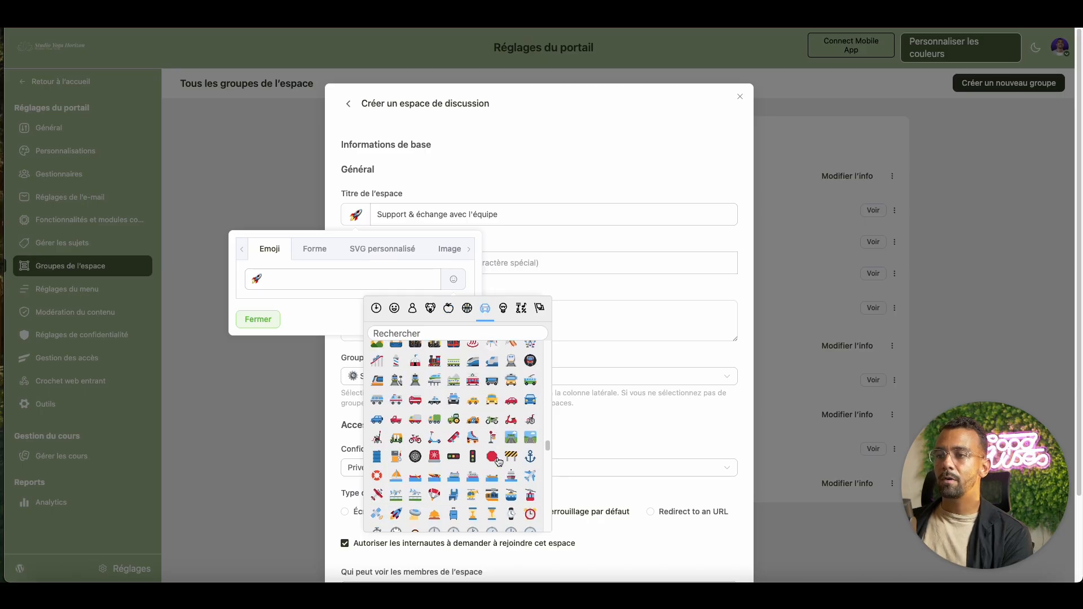
scroll(499, 462, down, 12)
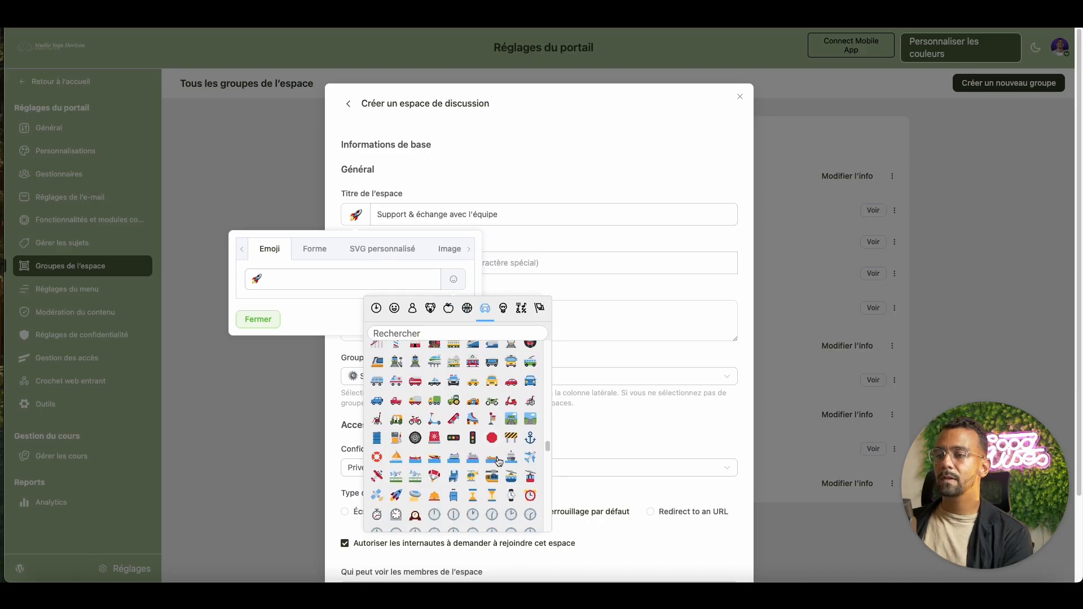
scroll(484, 453, down, 3)
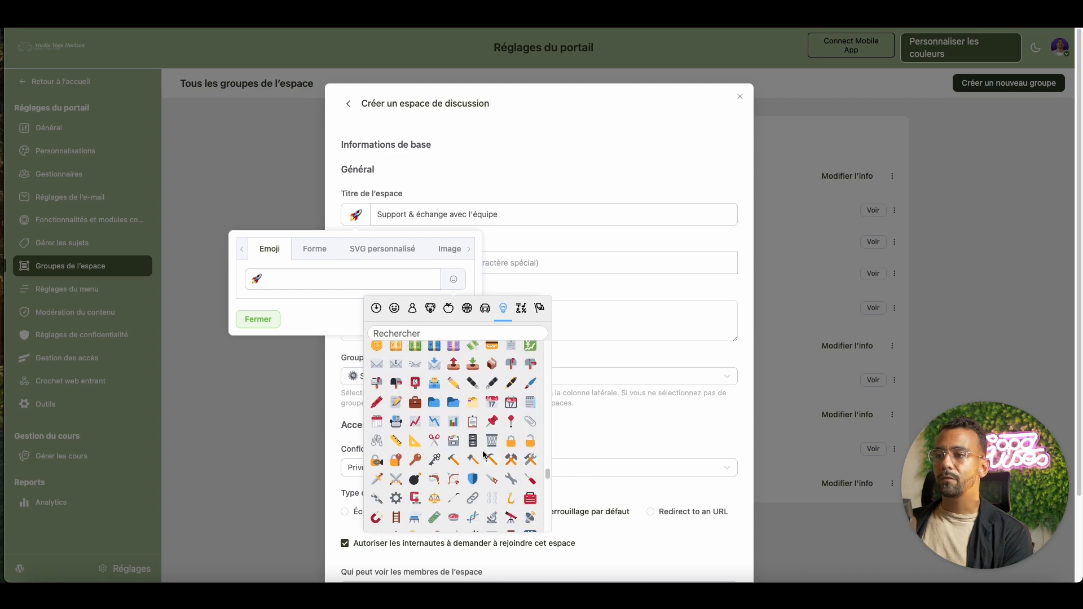
click(396, 498)
click(258, 319)
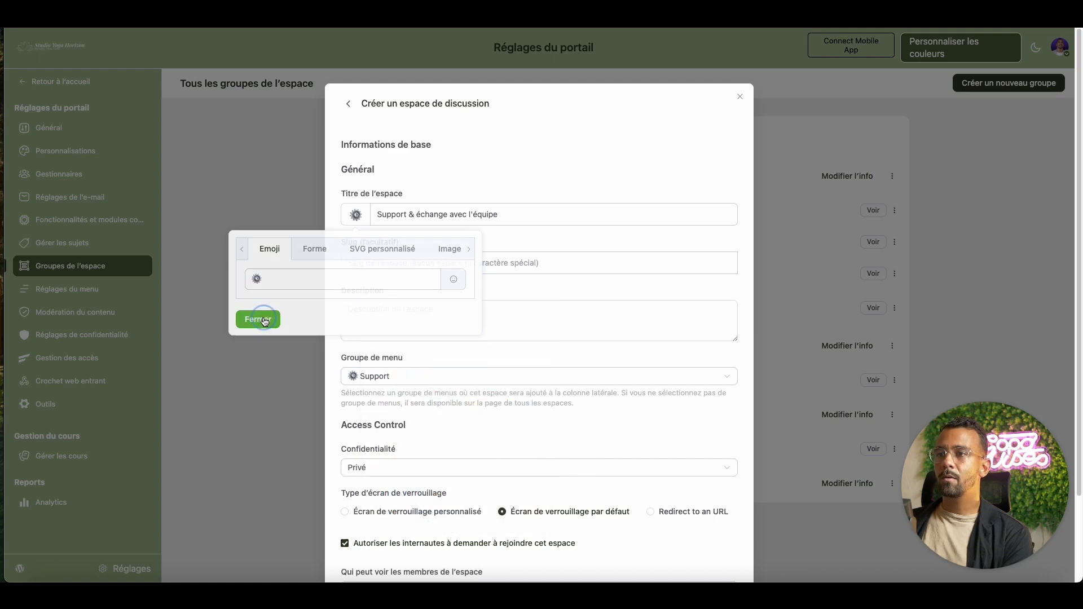
- Correct the title to 'Support & échanges avec l'équipe'
click(447, 217)
text(s)
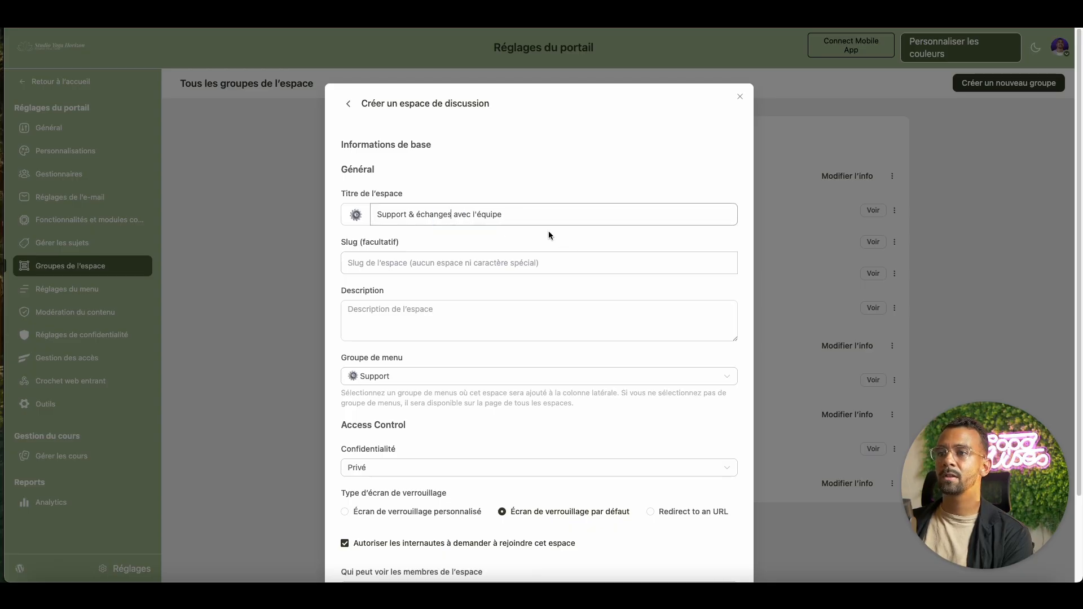
scroll(487, 336, down, 3)
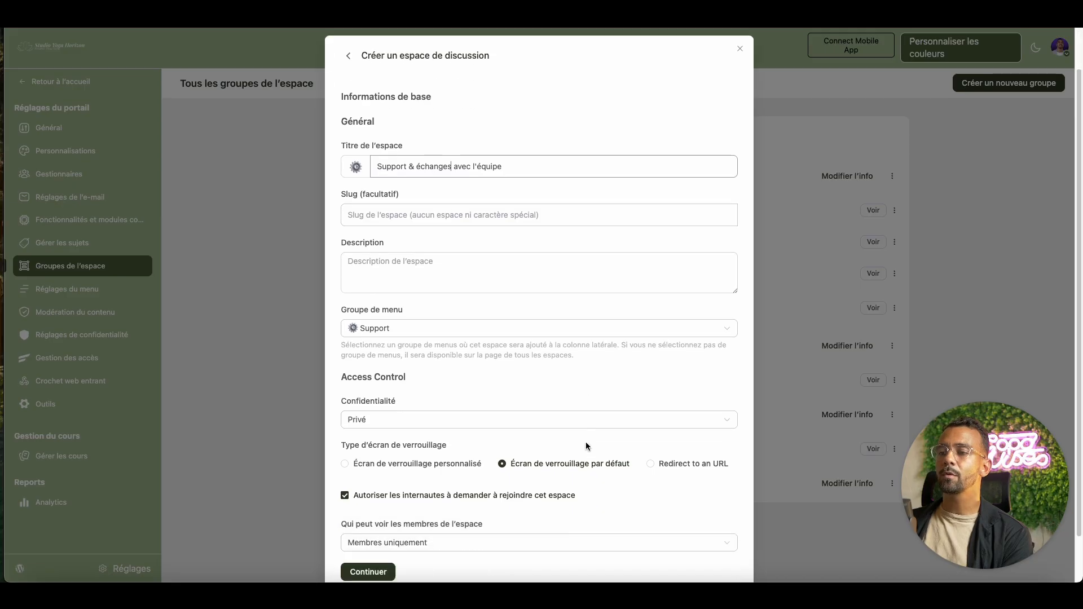
- Upload 'Atelier & Tutos Yoga (1).png' as the featured image and create the space
click(387, 519)
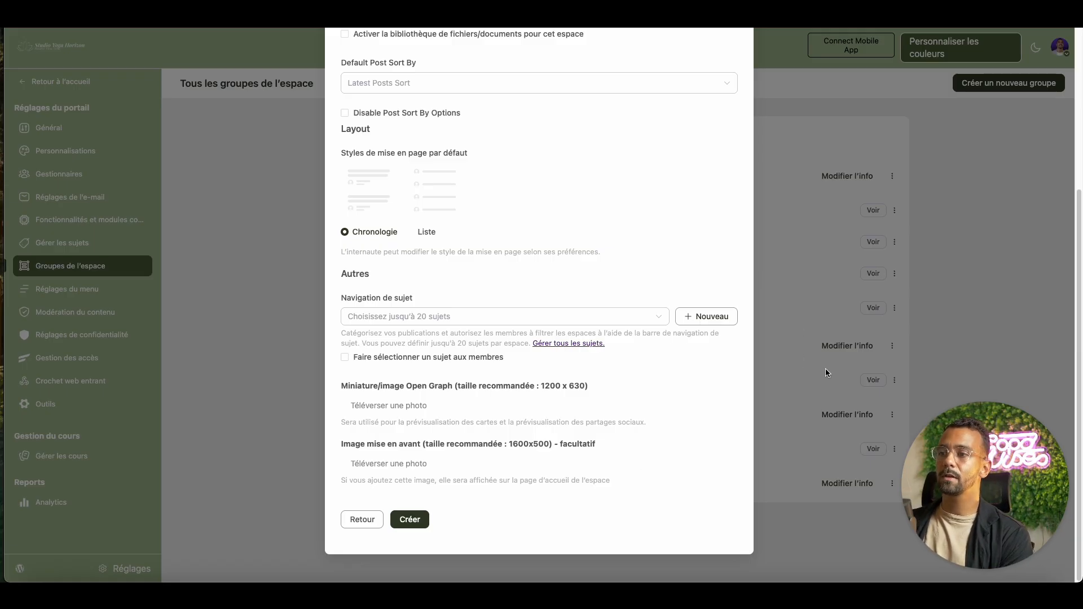
click(424, 470)
click(402, 200)
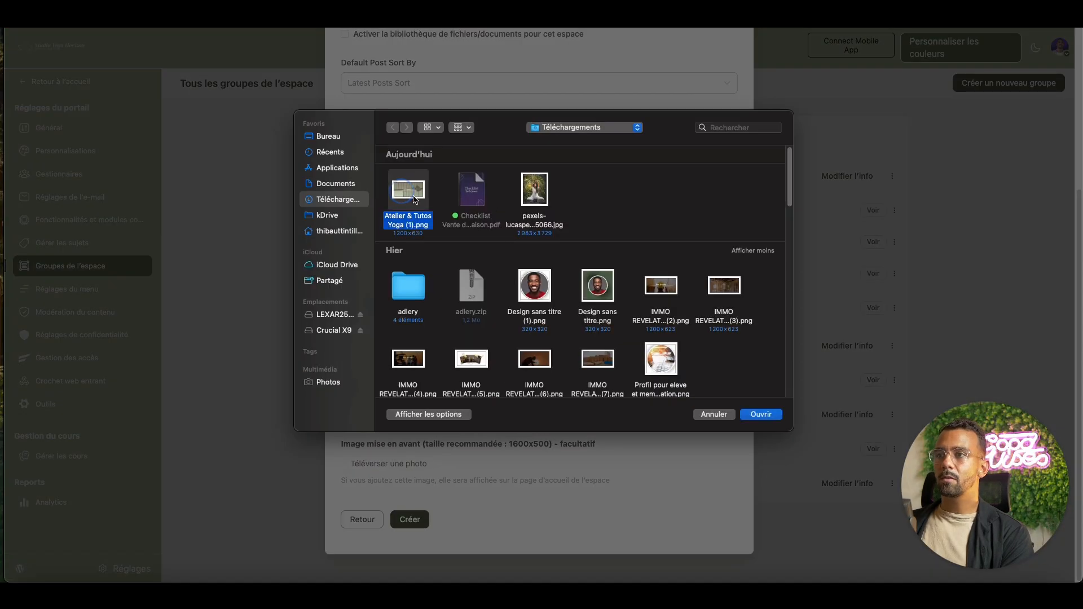
click(762, 413)
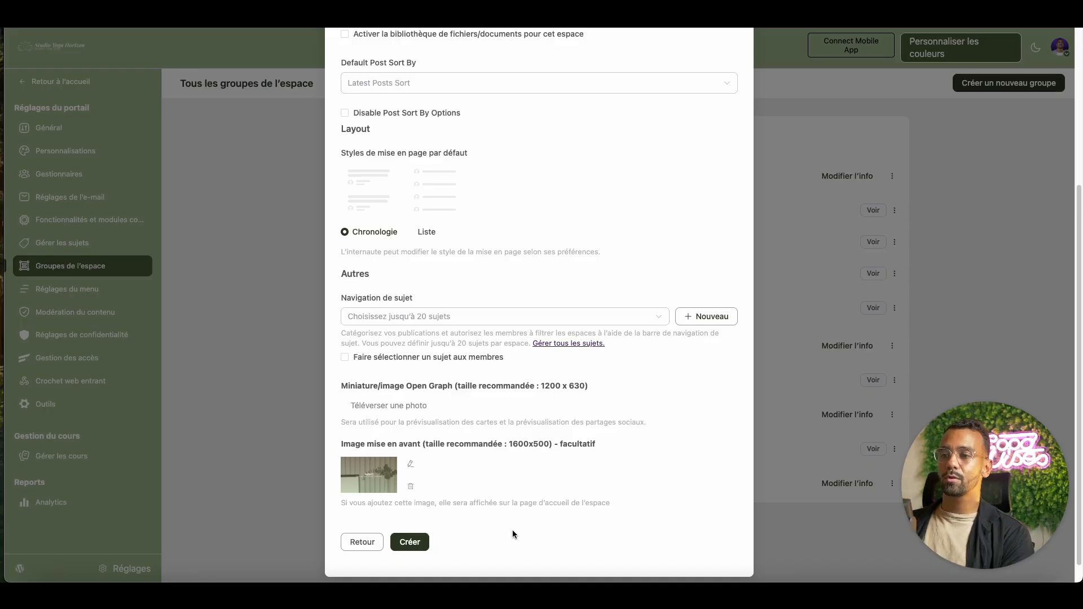
scroll(614, 322, up, 3)
scroll(612, 319, up, 2)
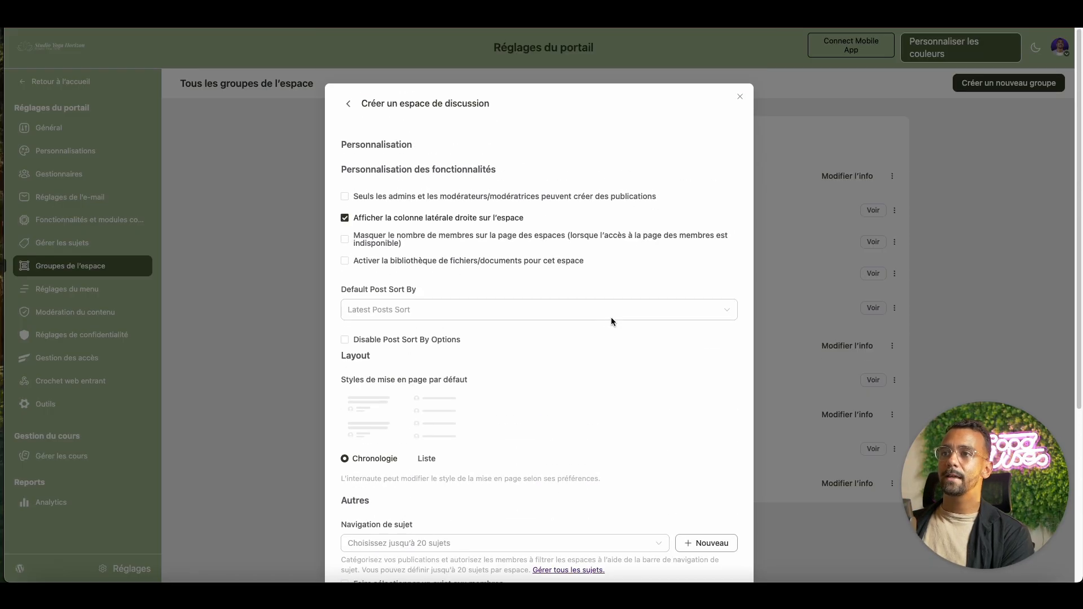
scroll(602, 321, down, 4)
scroll(598, 330, up, 5)
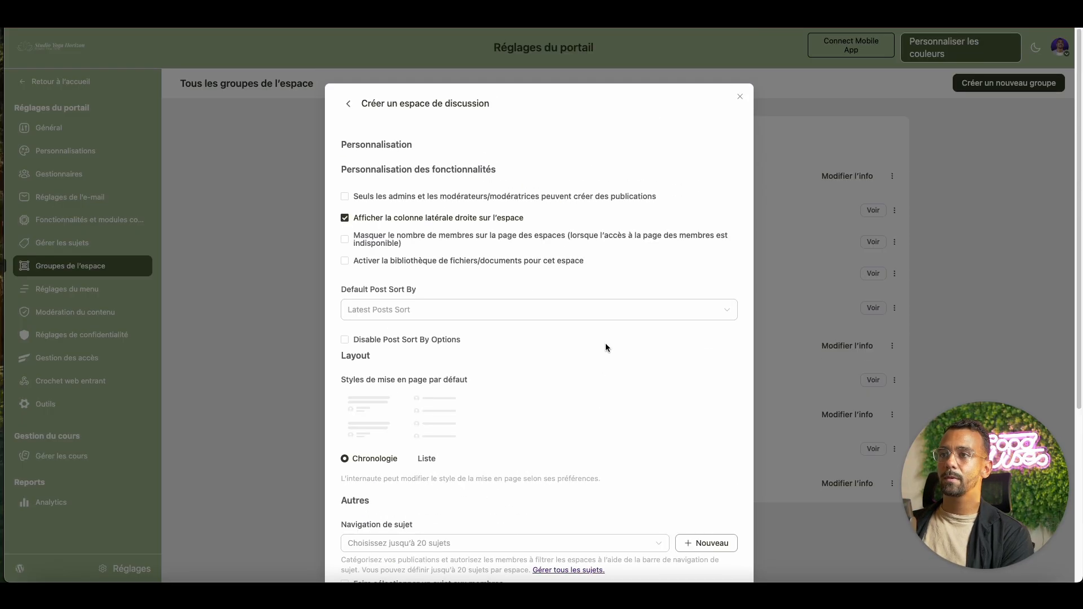
scroll(604, 347, down, 5)
click(414, 519)
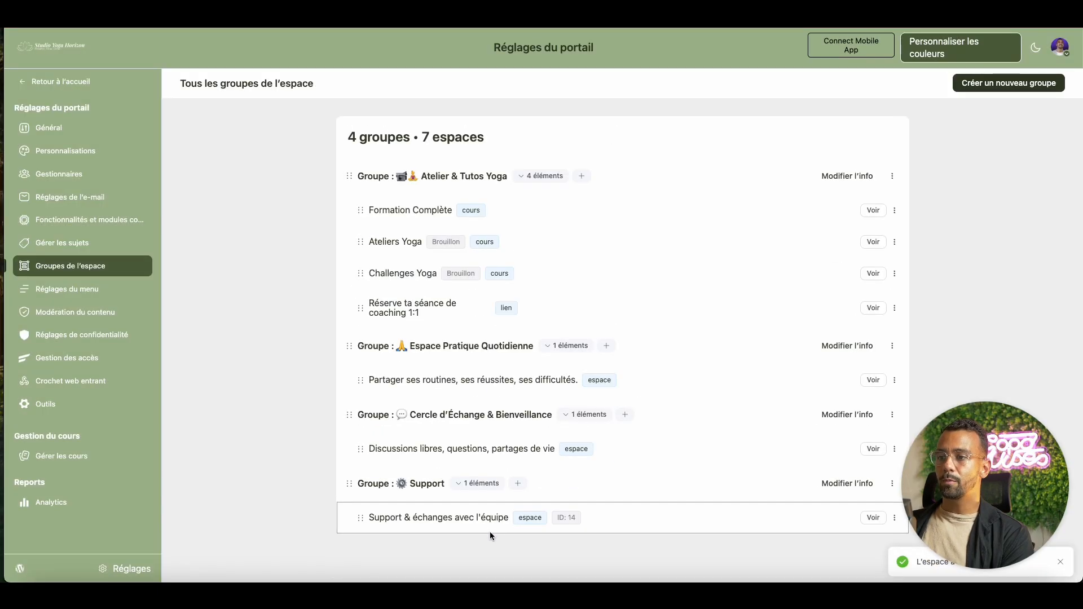
- Go from the home feed to the Support & échanges avec l'équipe space and begin a new post
click(77, 81)
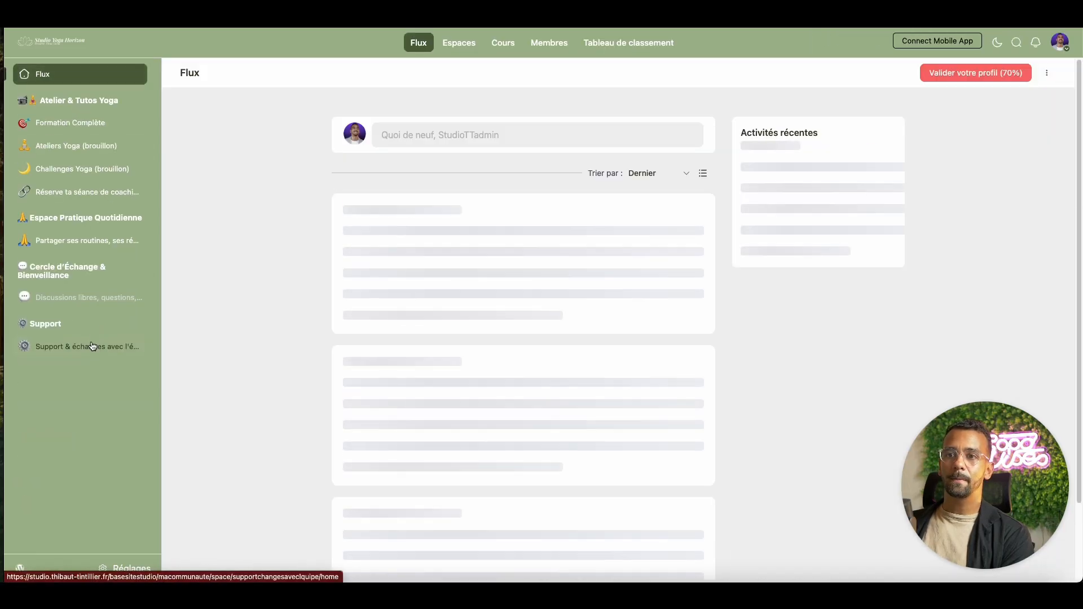
click(84, 346)
mouse_move(608, 264)
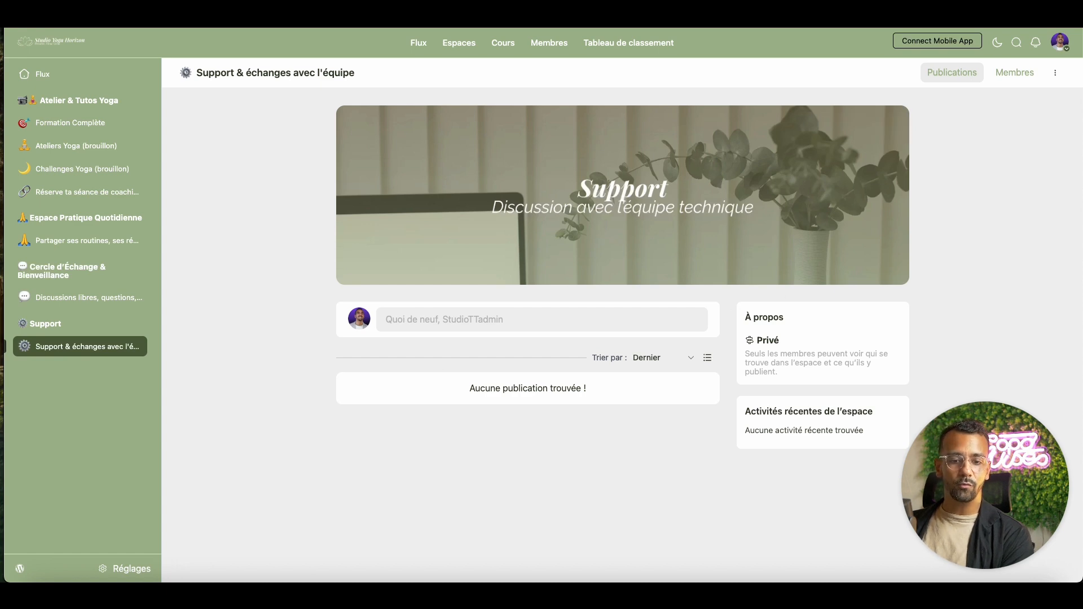
click(517, 321)
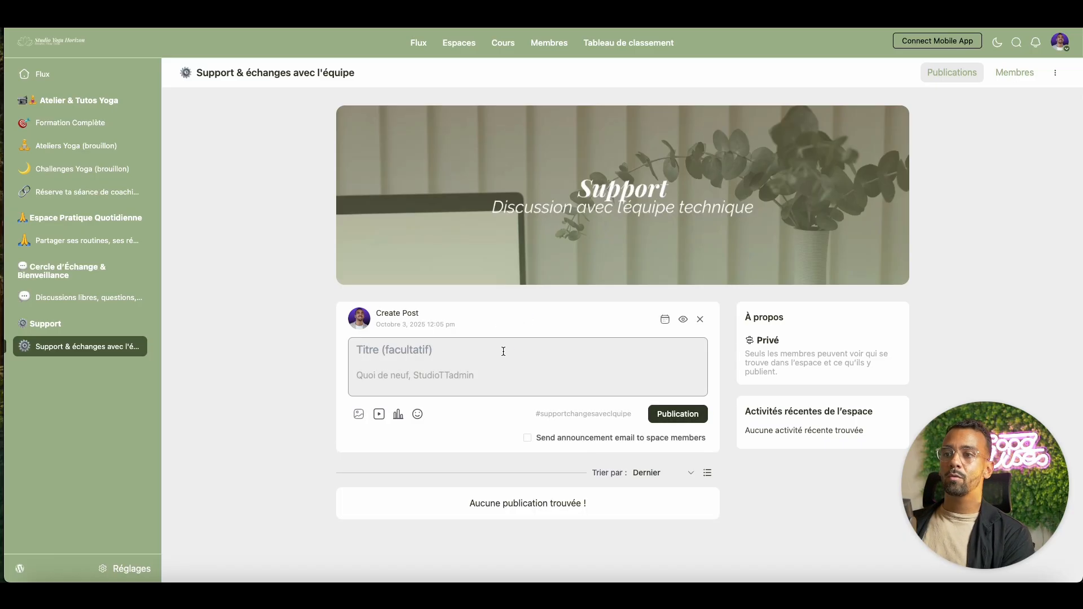
- Paste the title 'Besoin d'aide ? Décris ton problème ici' and the body sentence
text(Besoin d’aide ? Décris ton problème ici 🙌)
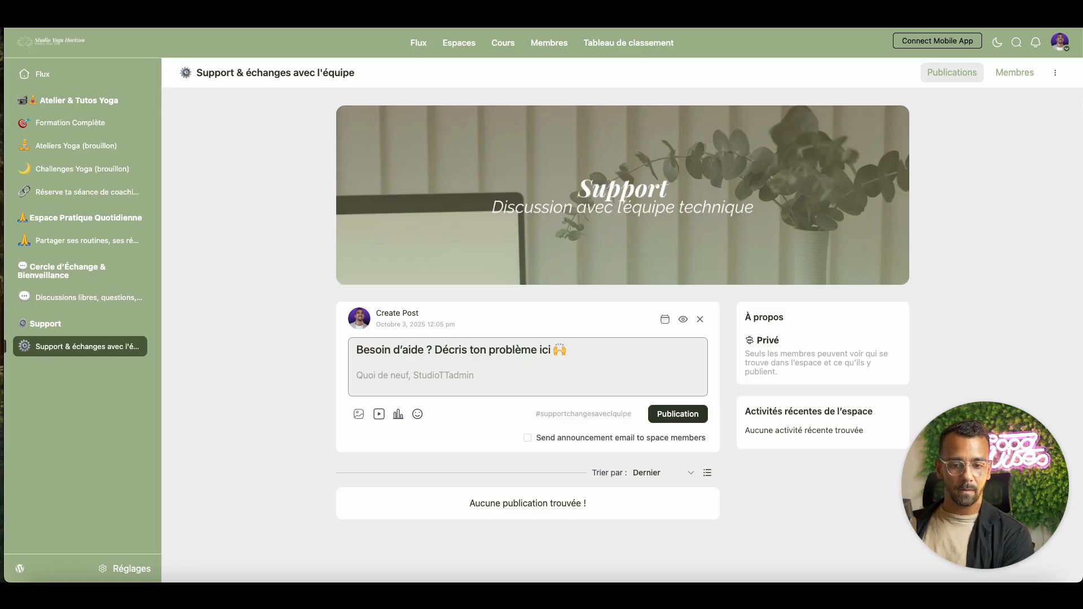
click(390, 377)
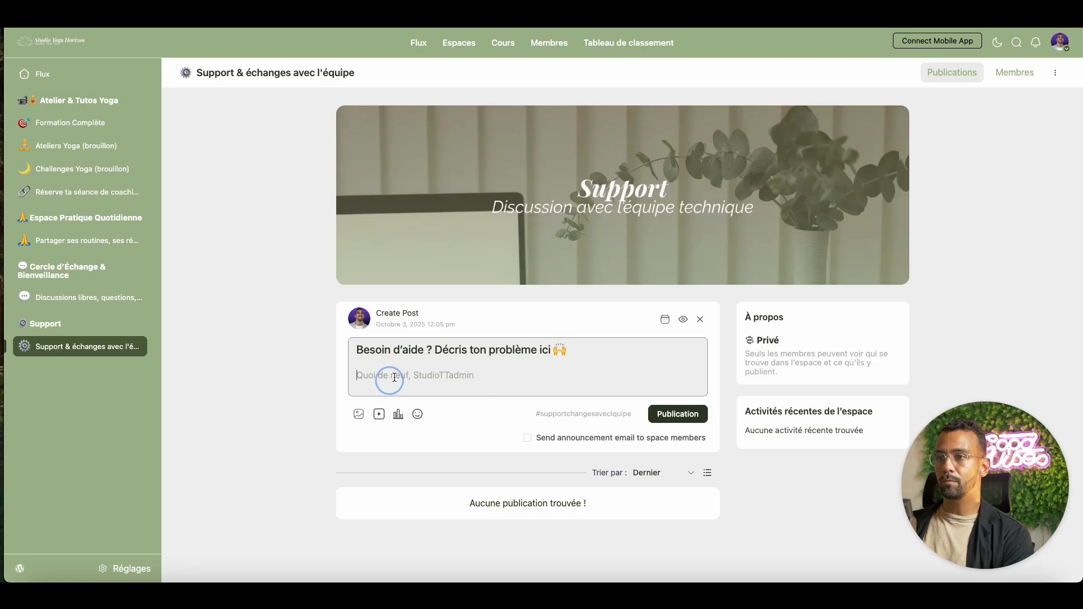
text(Indique l’appareil, le navigateur, l’heure et une capture d’écran. On te répond vite.)
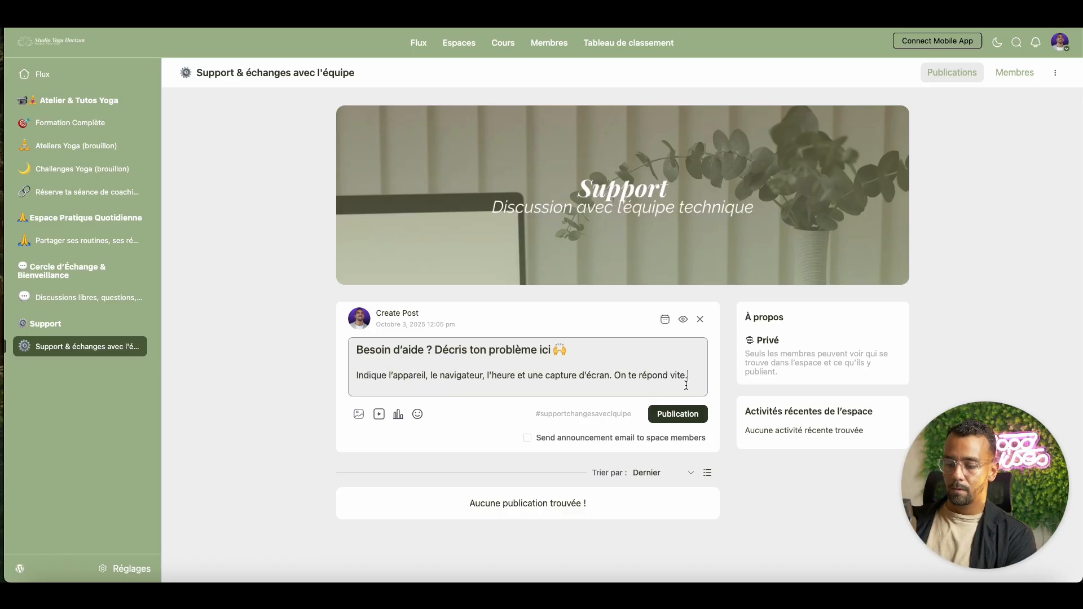
key(Return)
- Add a line pointing to the technical support e-mail, fixing 'l'adress' to 'l'adresse'
text(Ou)
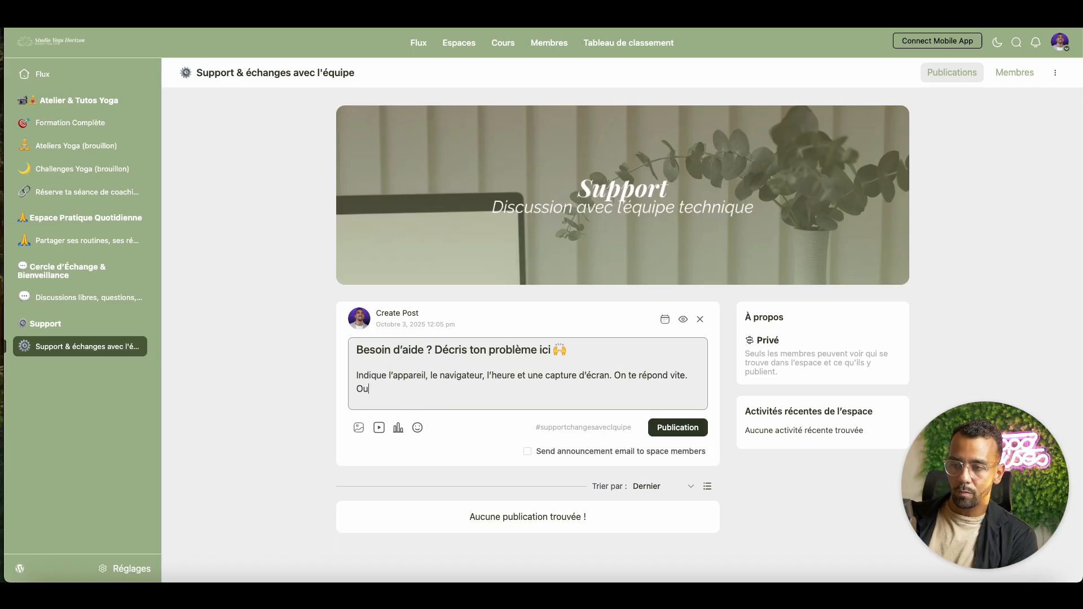
text( contact )
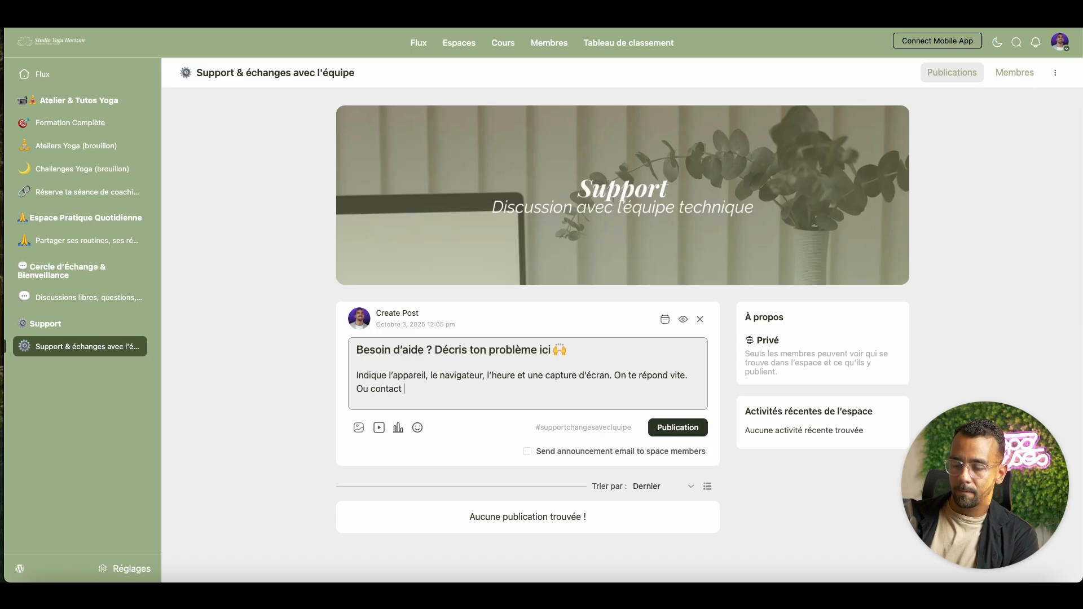
text(le support )
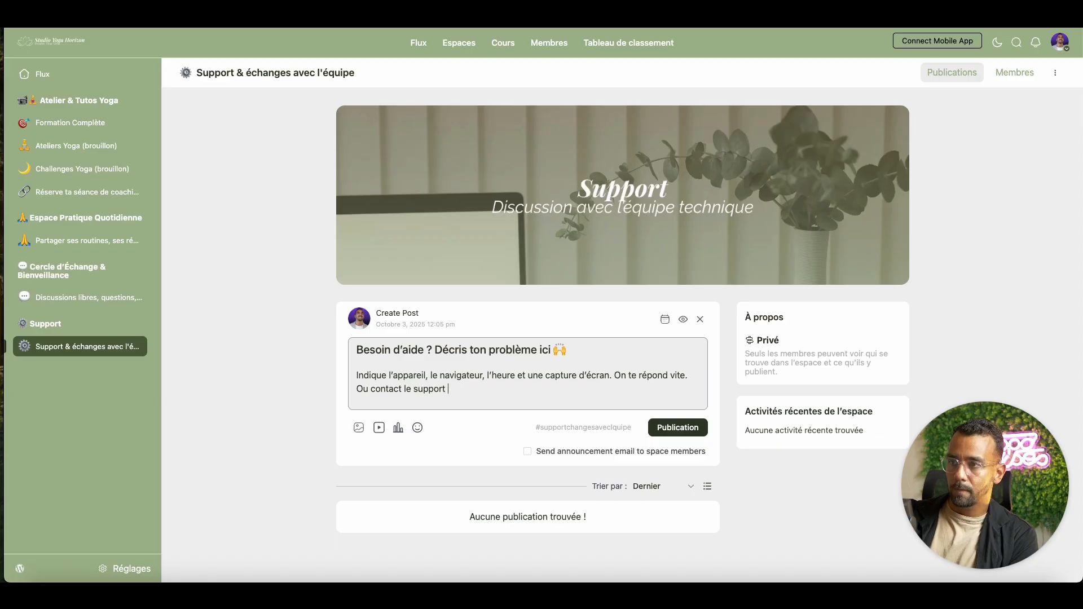
text(technique)
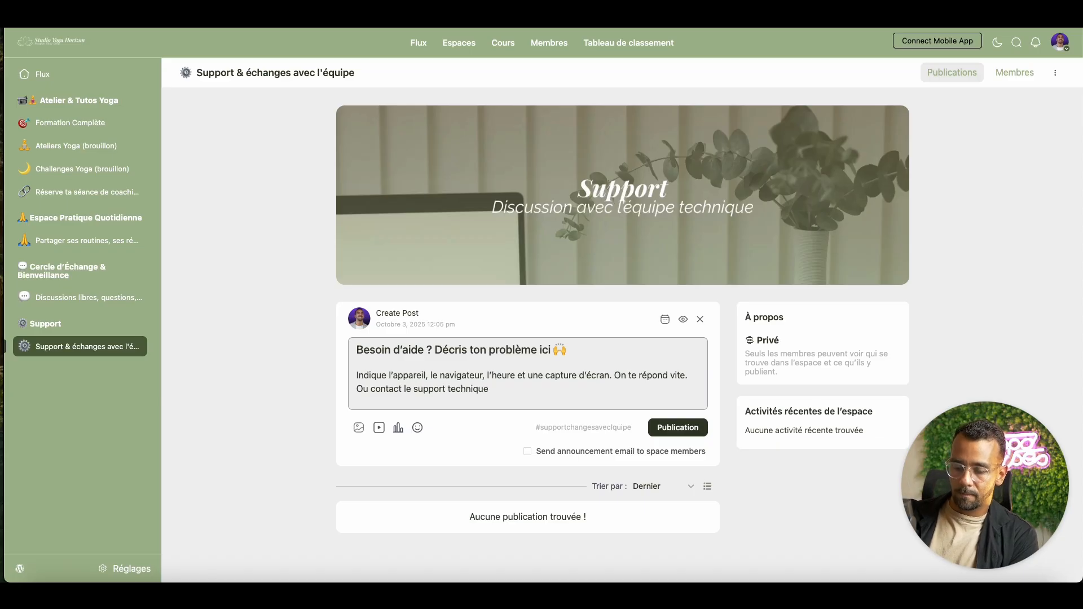
text( à l'adres)
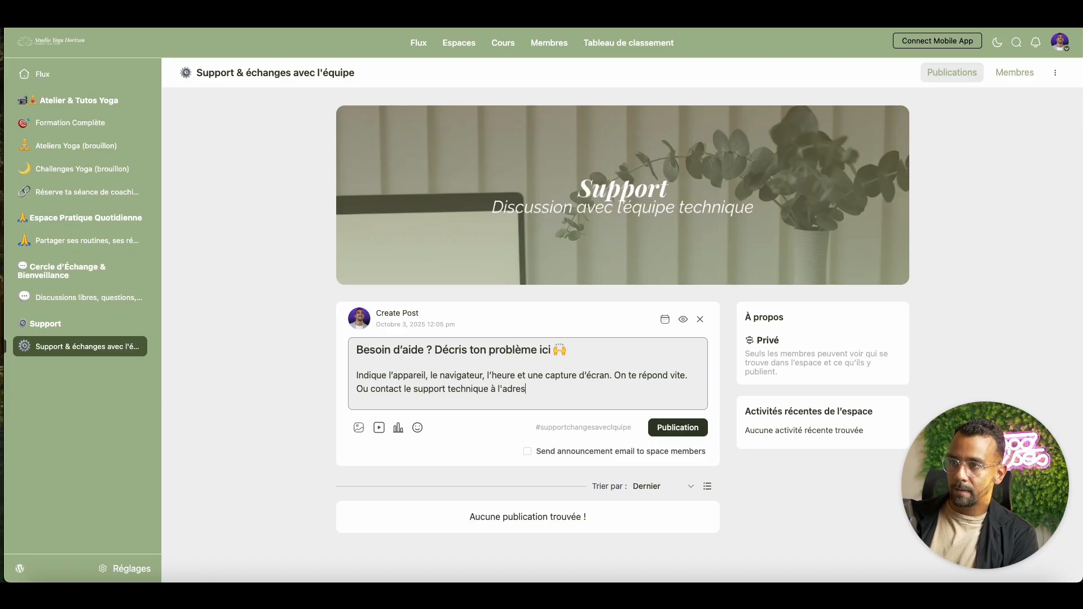
text(s mail suiv)
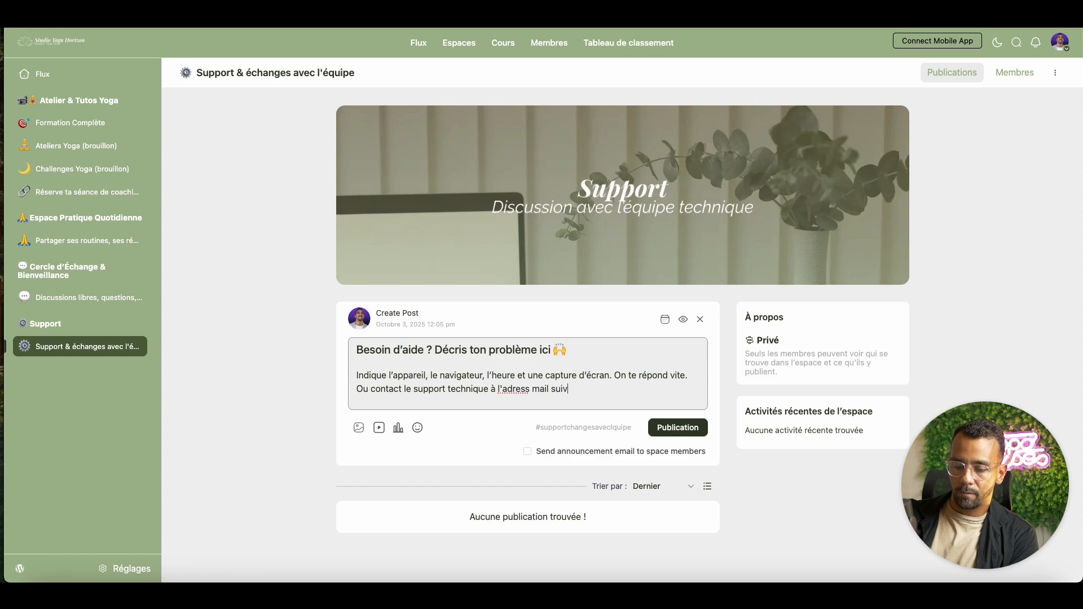
text(ante)
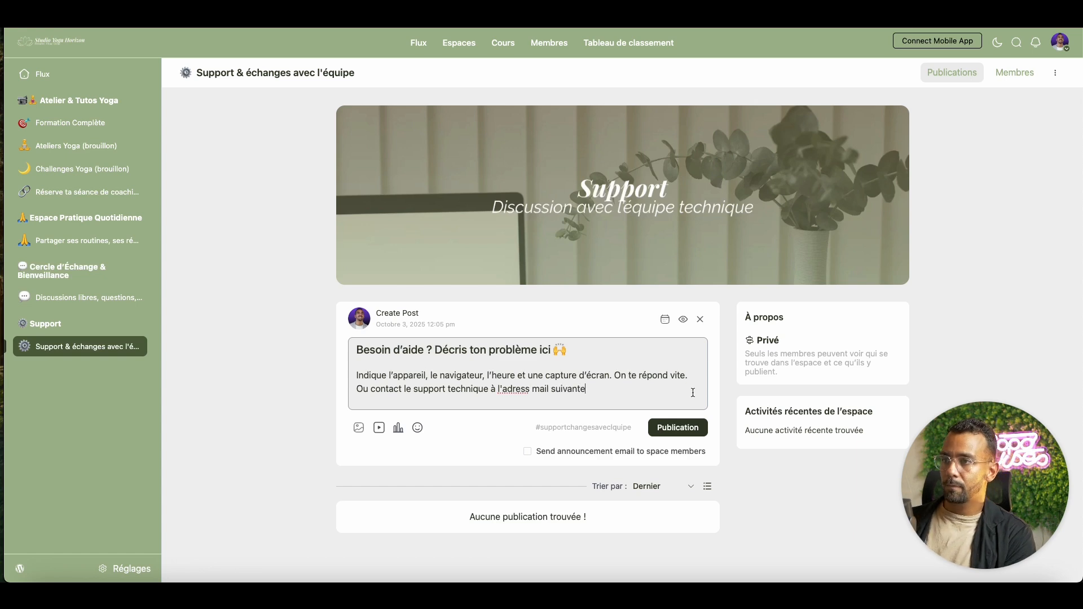
right_click(520, 390)
key(Escape)
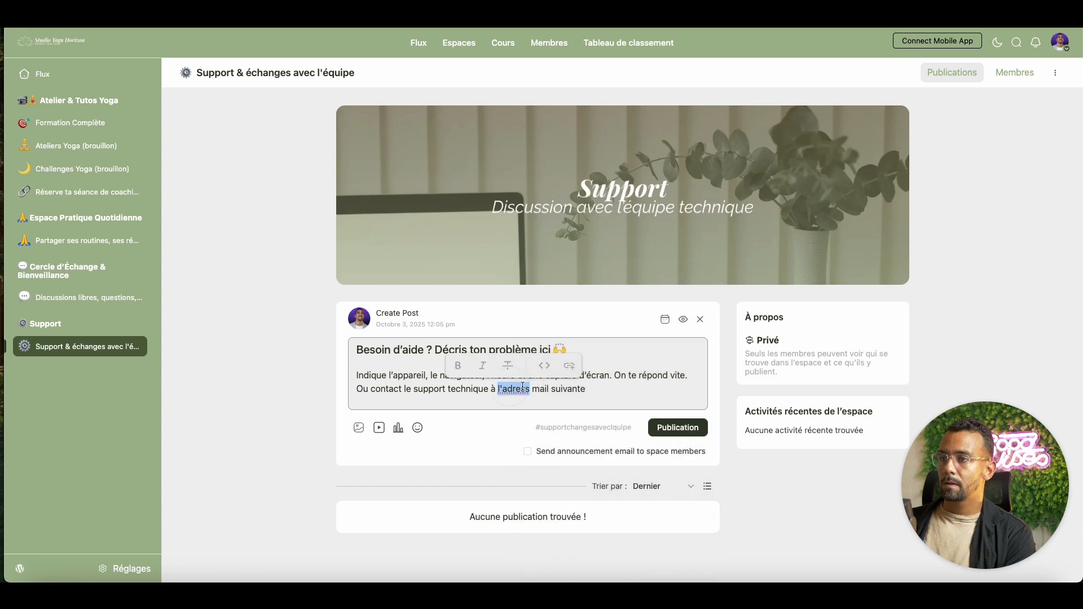
click(528, 388)
text(e)
click(603, 387)
text(: )
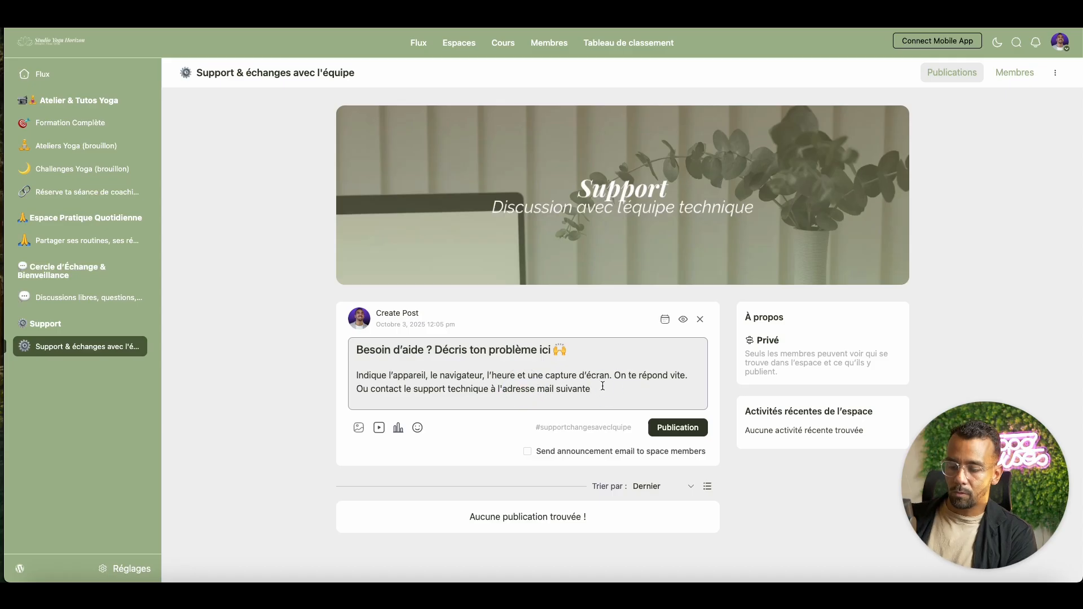
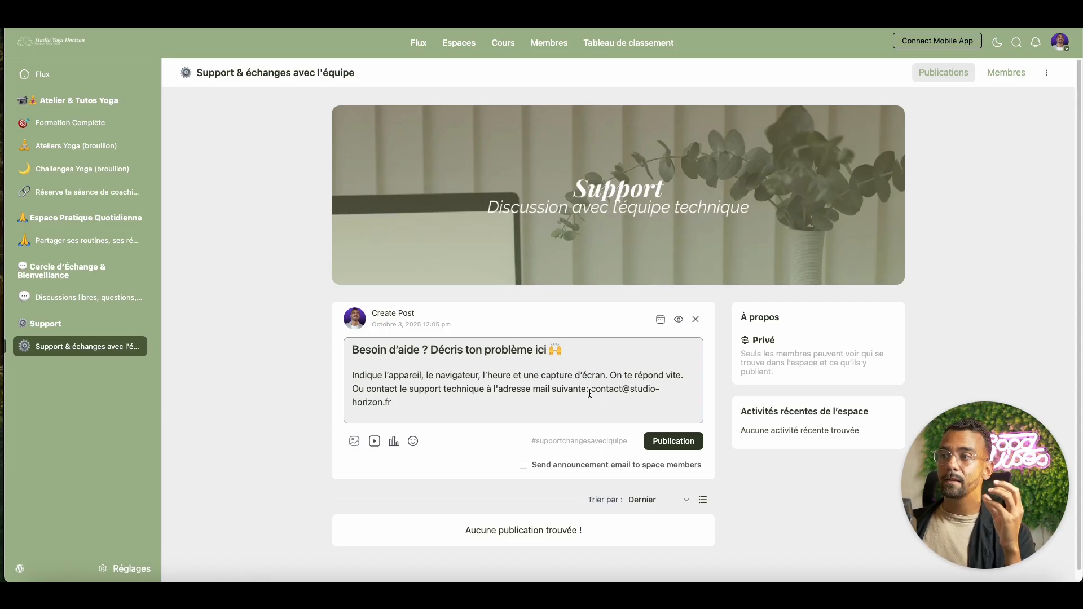
- Replace 'contact' with 'support' in the e-mail address
drag(591, 389, 654, 399)
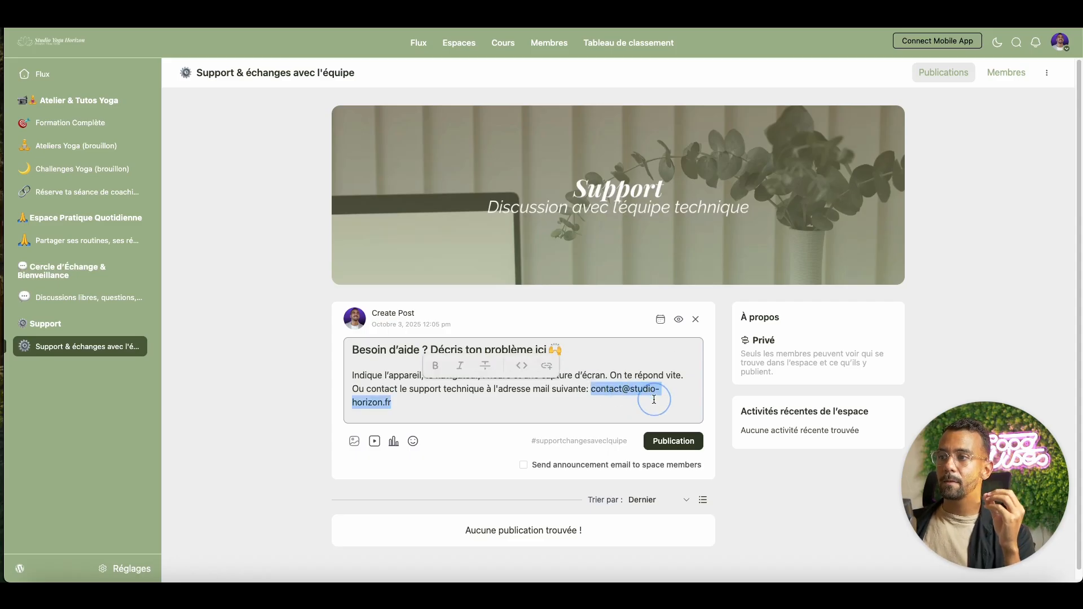
click(616, 391)
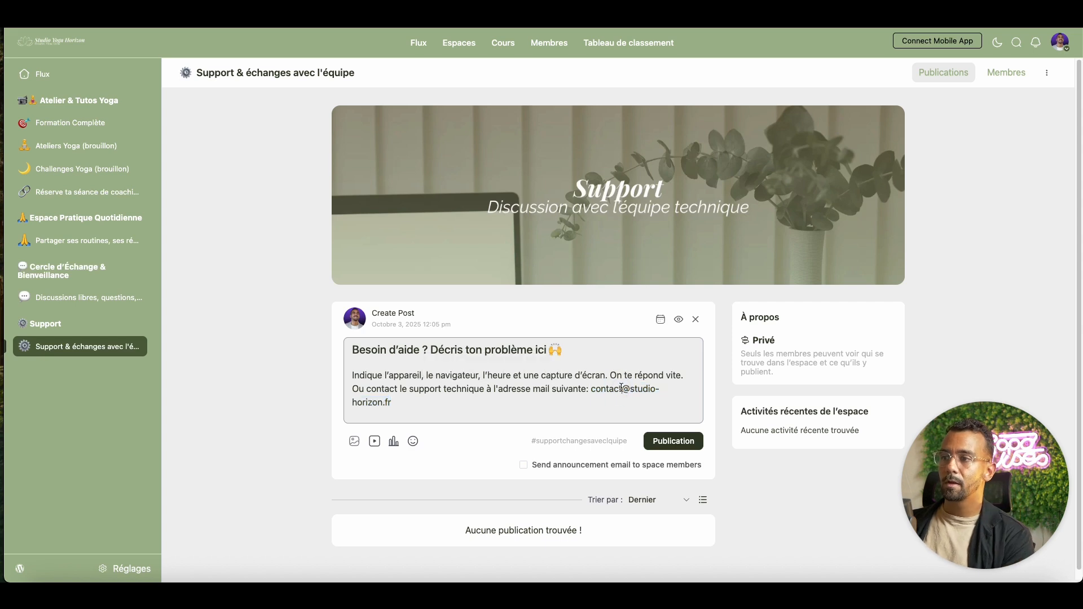
drag(622, 390, 591, 389)
key(BackSpace)
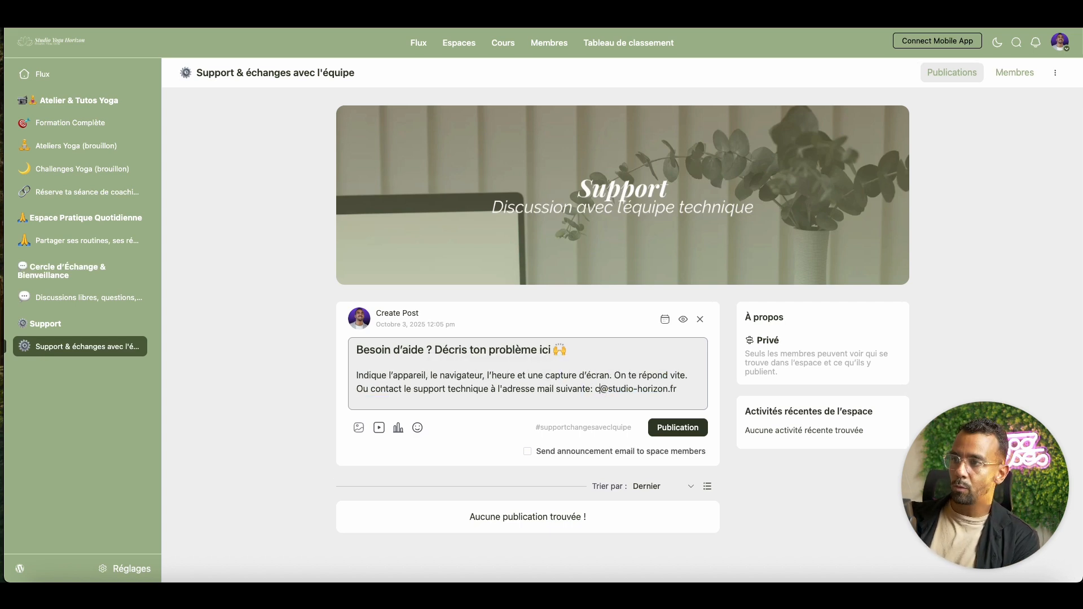
text(suppo)
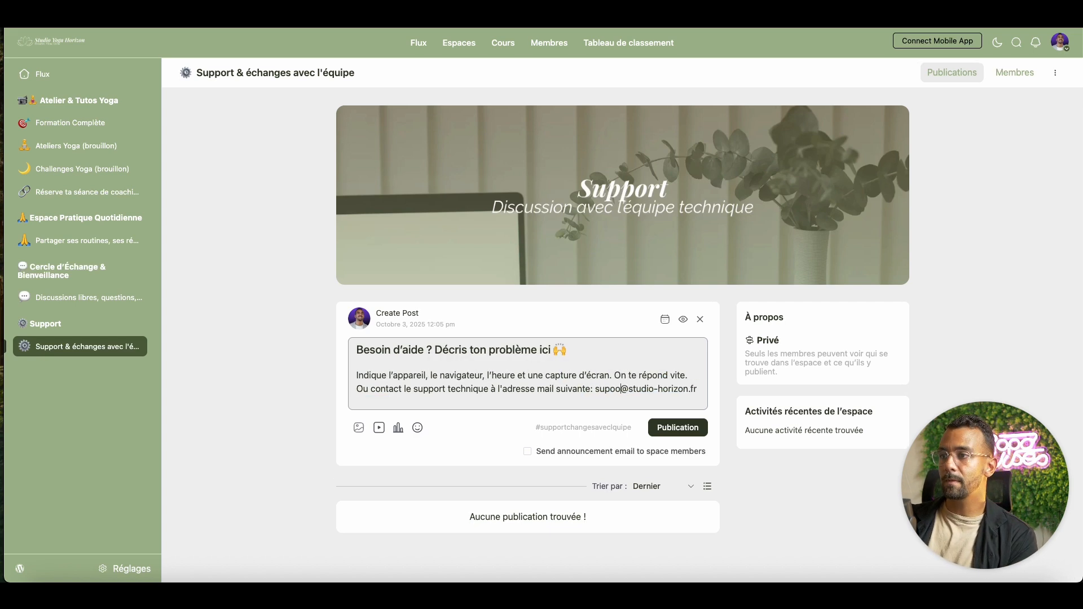
text(rt)
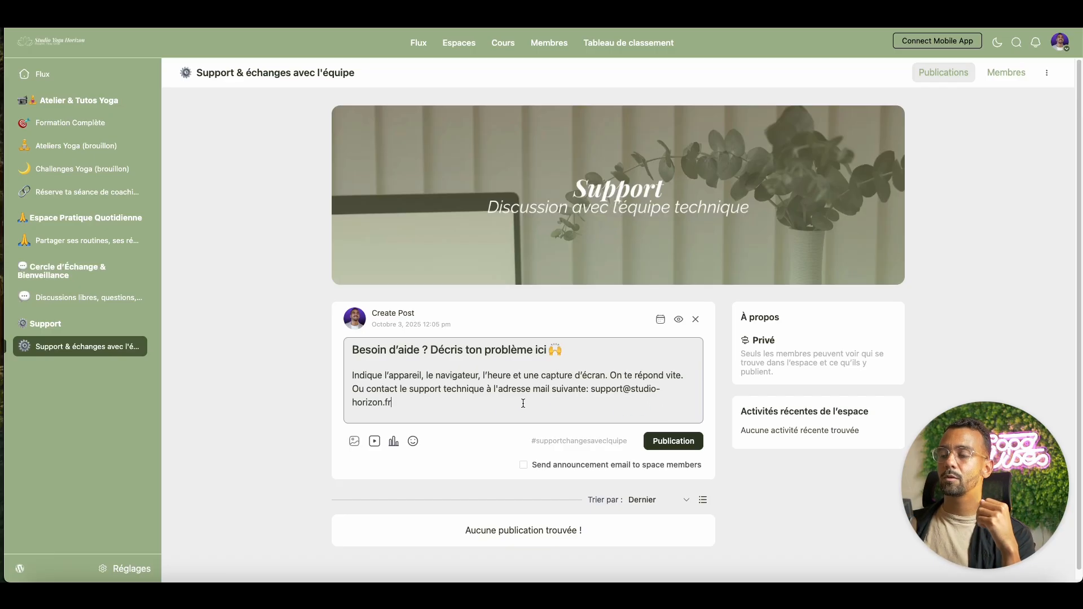
- Make the whole support e-mail address bold
double_click(594, 392)
click(437, 367)
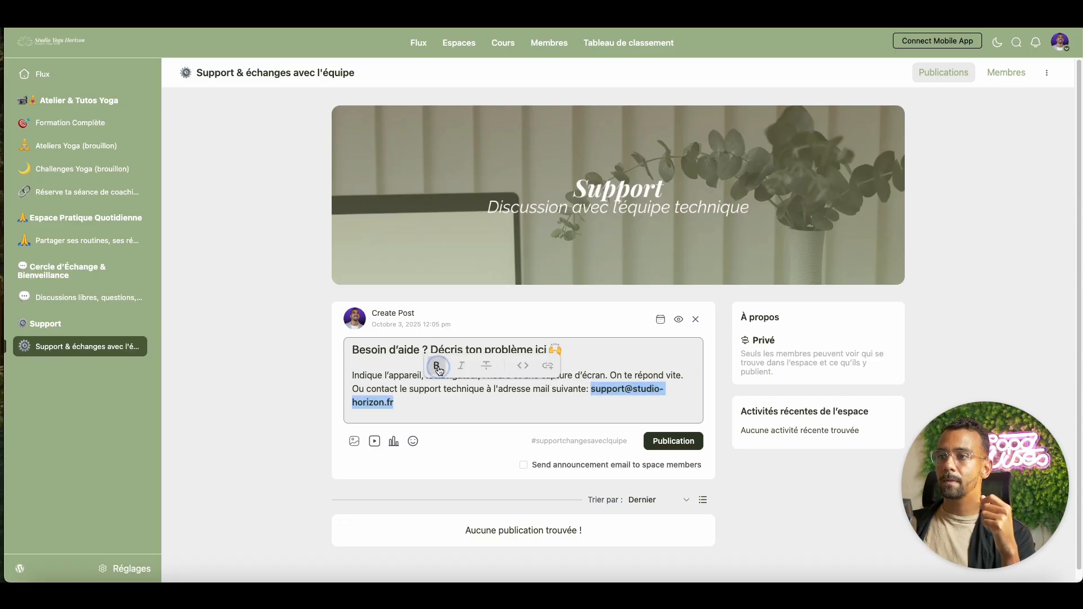
click(448, 403)
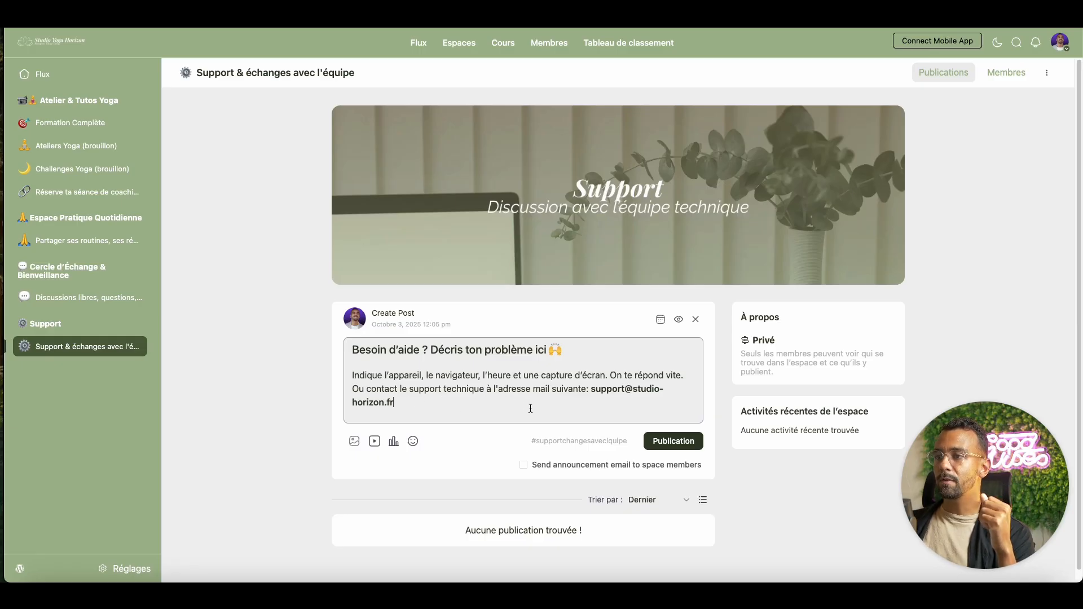
- Publish the 'Besoin d'aide ?' post and pin it to the top of the feed
click(666, 443)
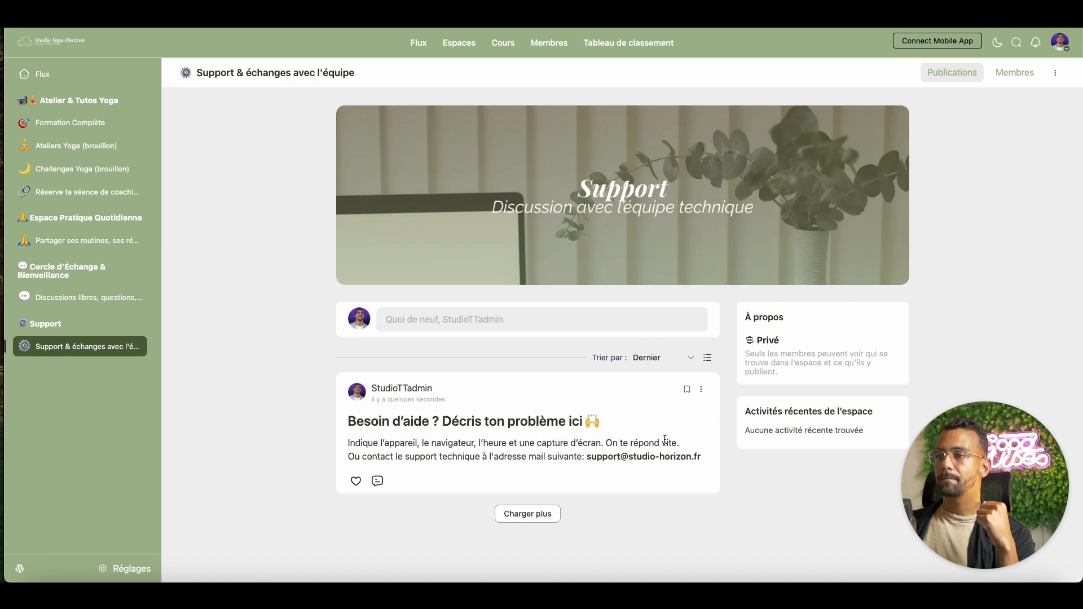
click(710, 393)
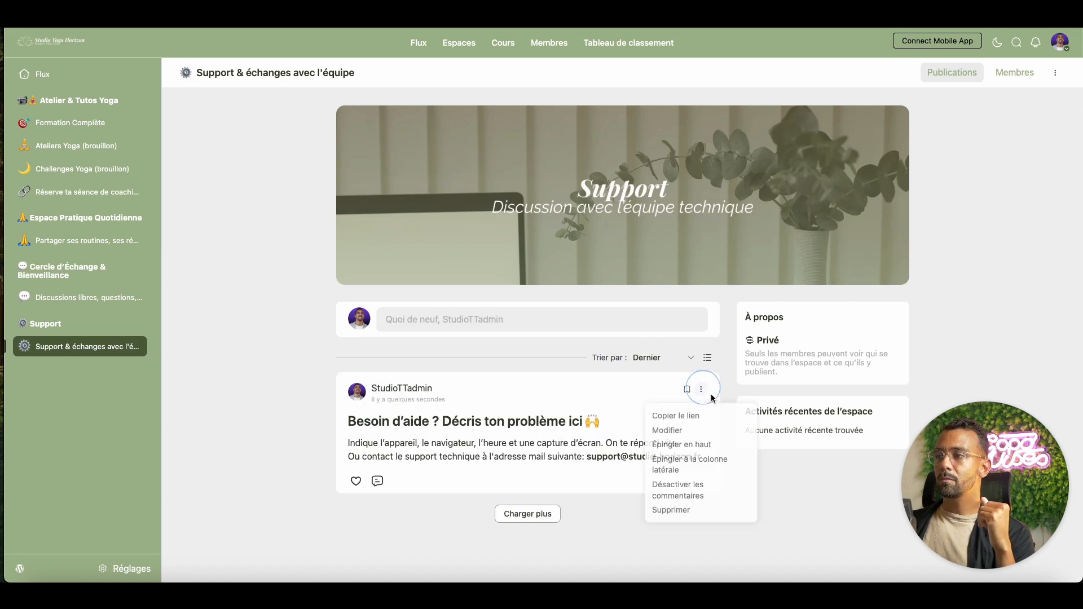
click(726, 446)
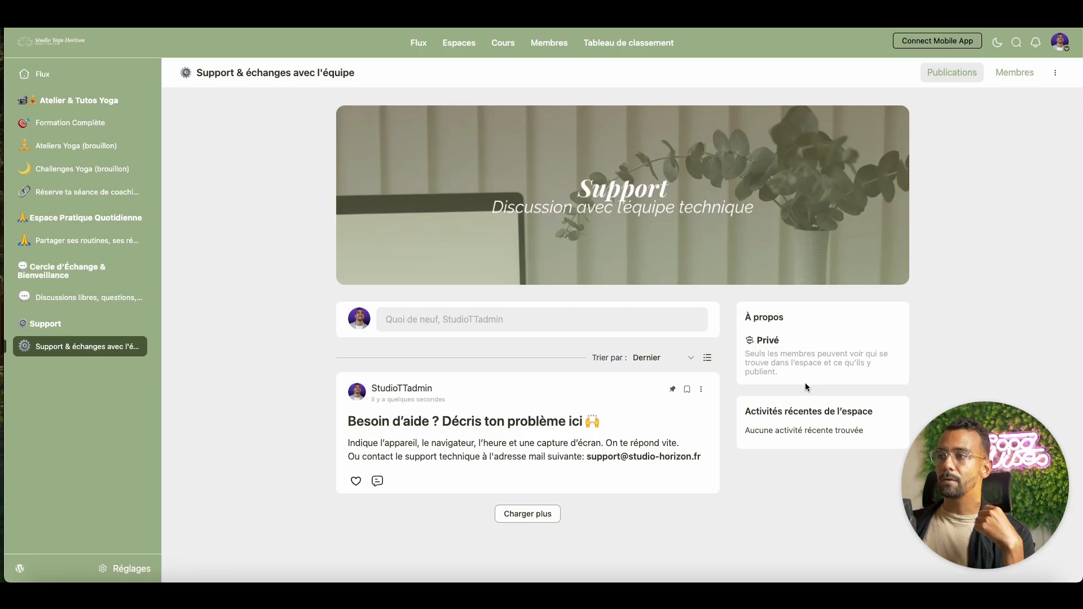
click(1055, 73)
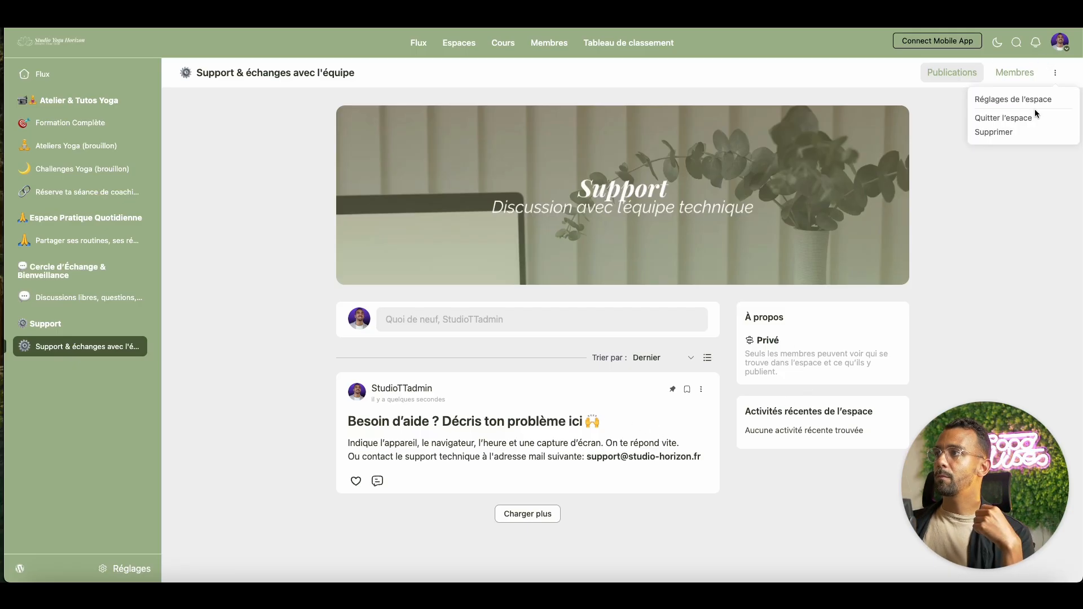
- Set the space's Confidentialité to Public and save the settings
click(1039, 99)
scroll(617, 339, down, 5)
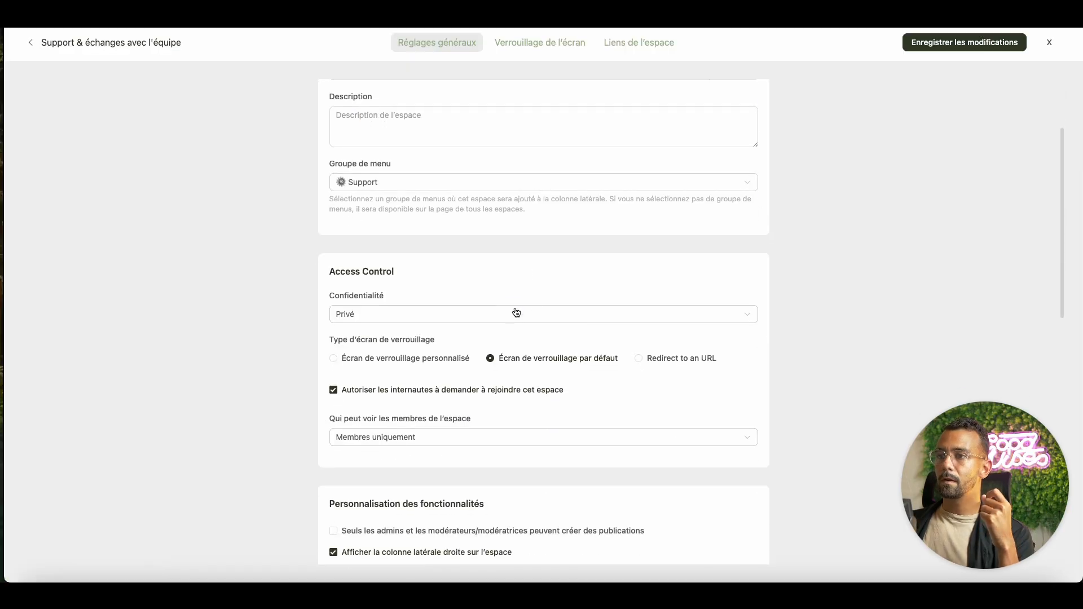
click(515, 314)
click(479, 351)
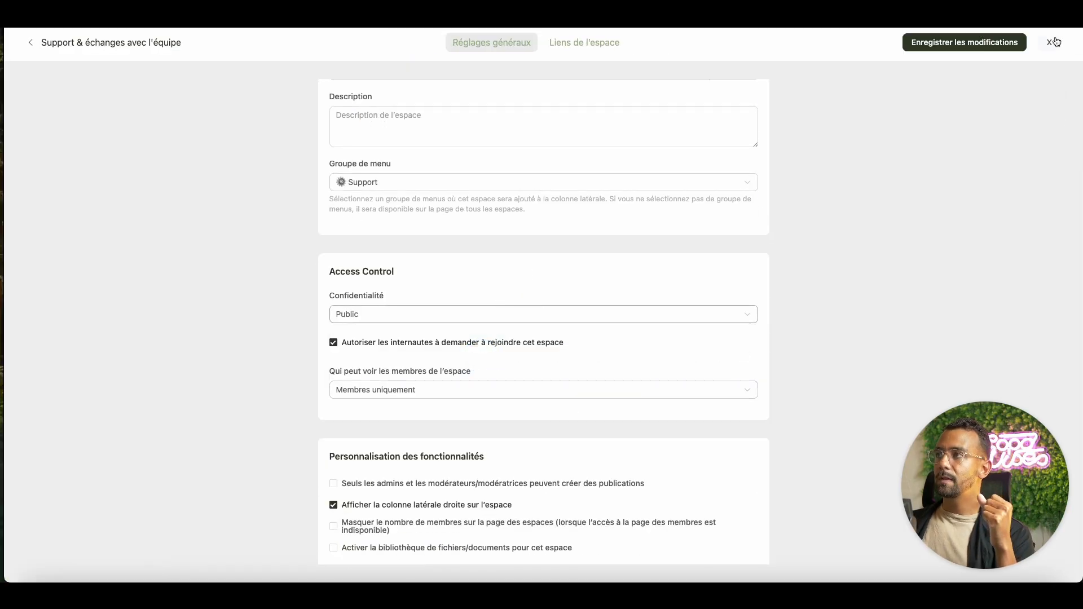
click(965, 45)
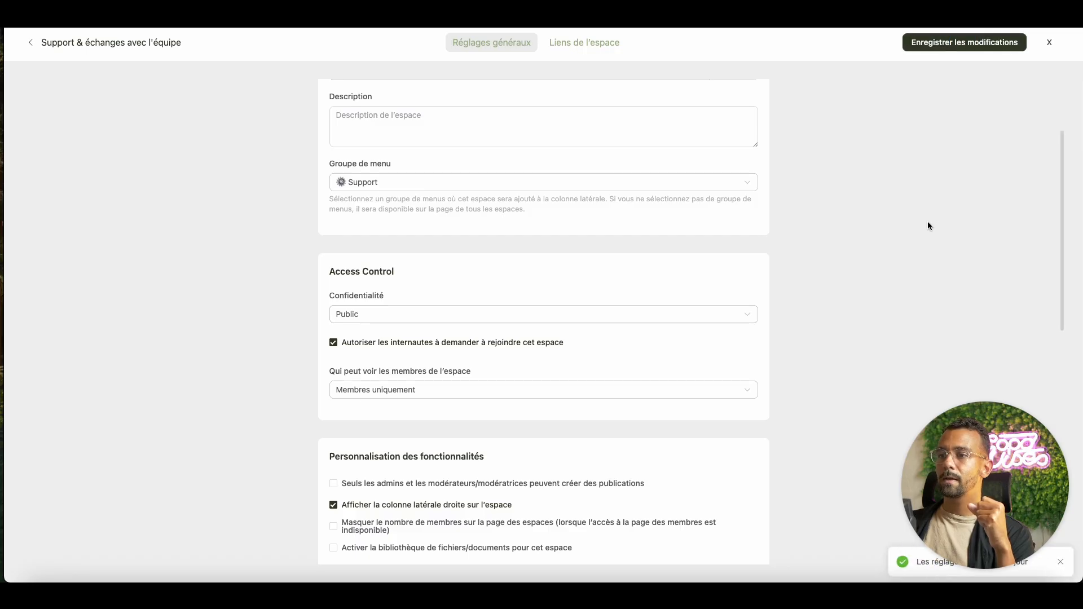
click(1050, 44)
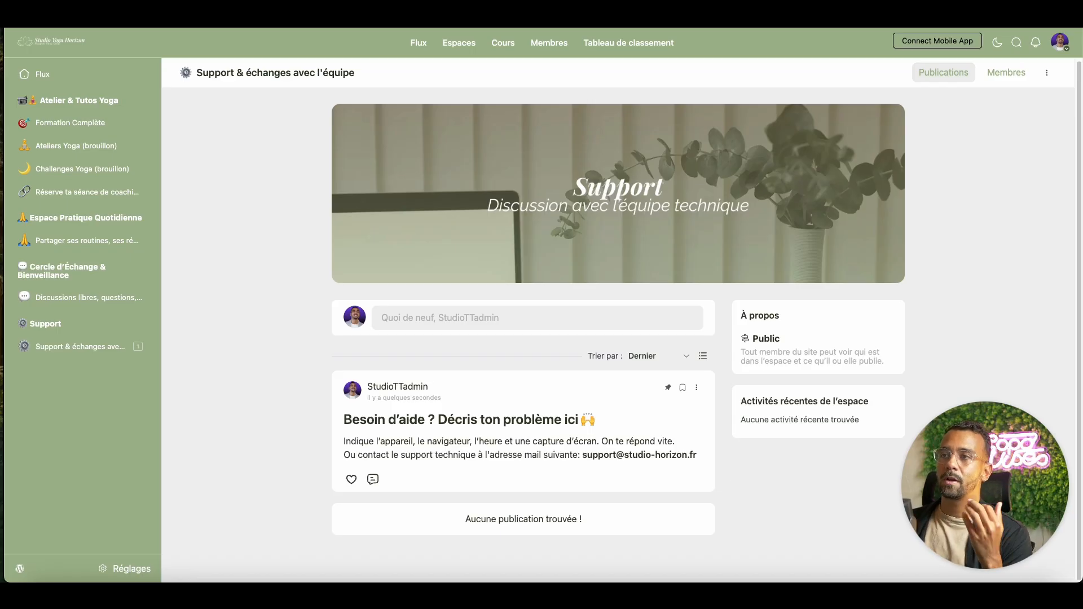
click(417, 44)
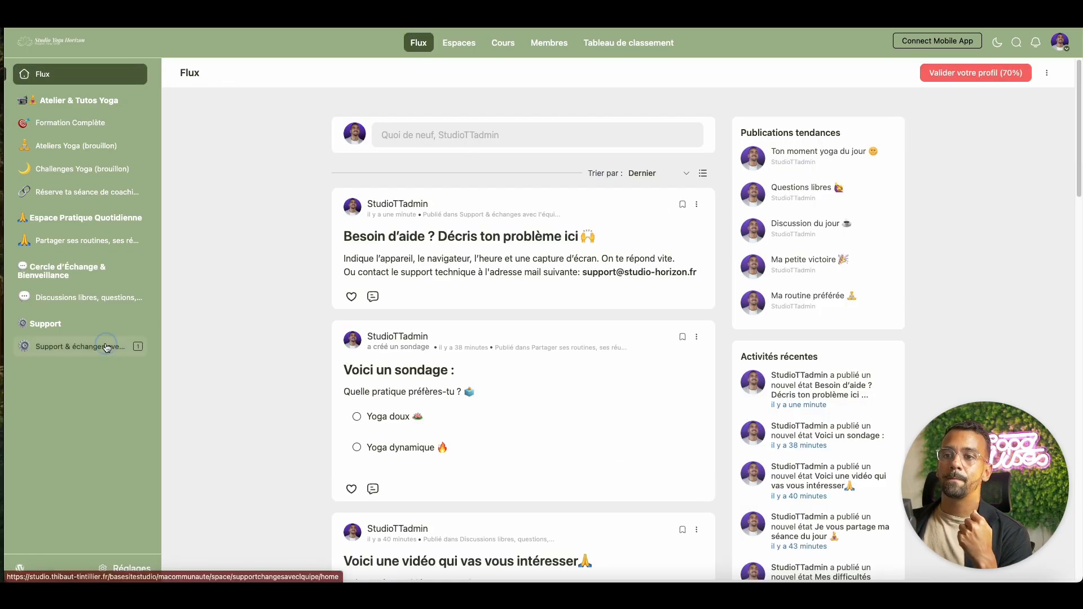
click(84, 346)
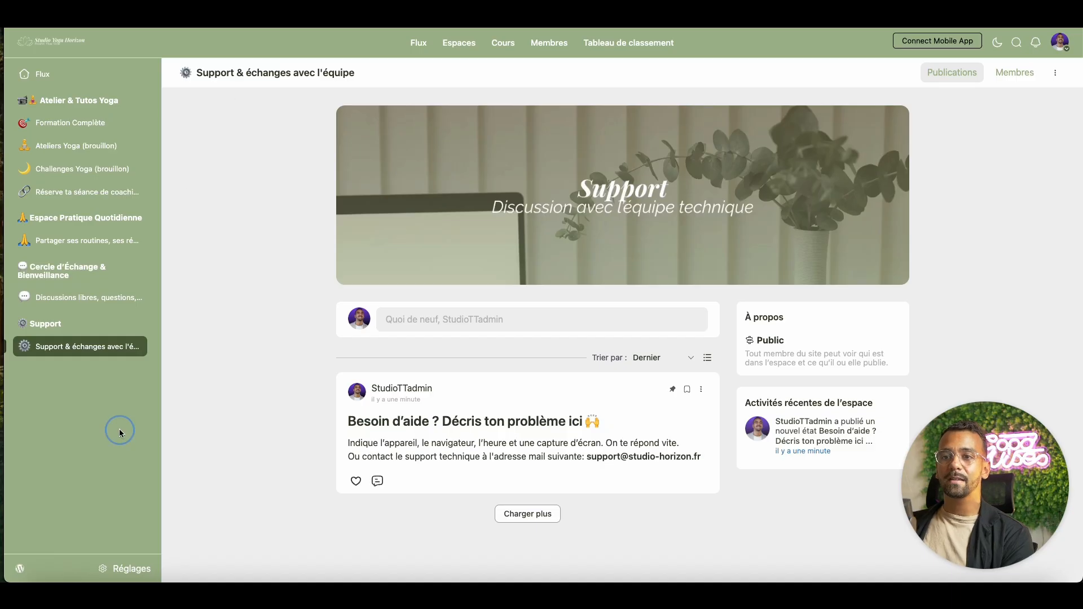
- Start a new space group titled 'Ressources & bonus' with a capital R
click(117, 570)
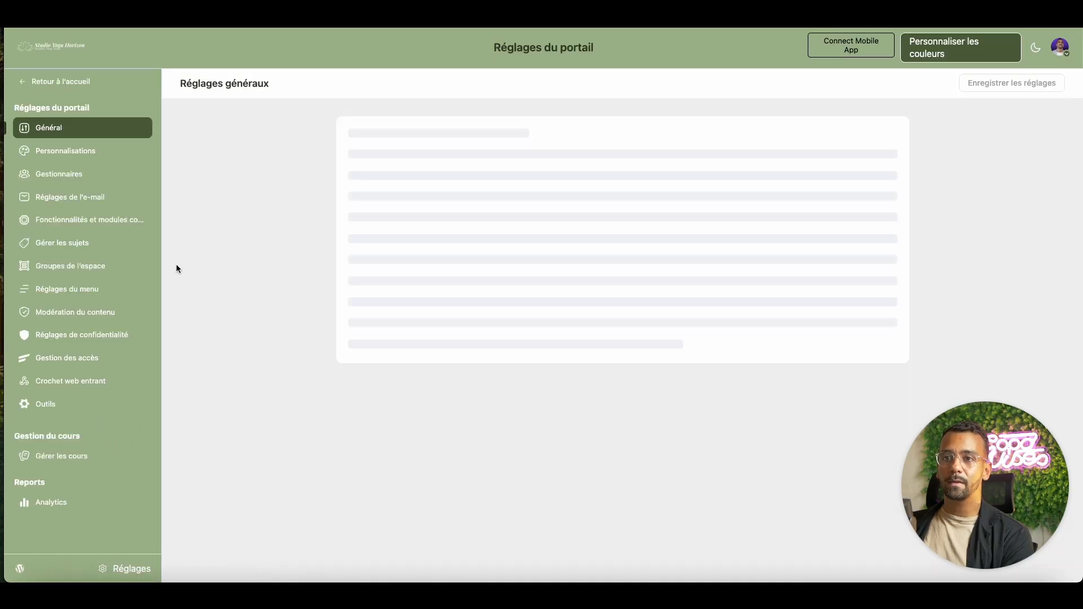
click(105, 268)
click(1008, 86)
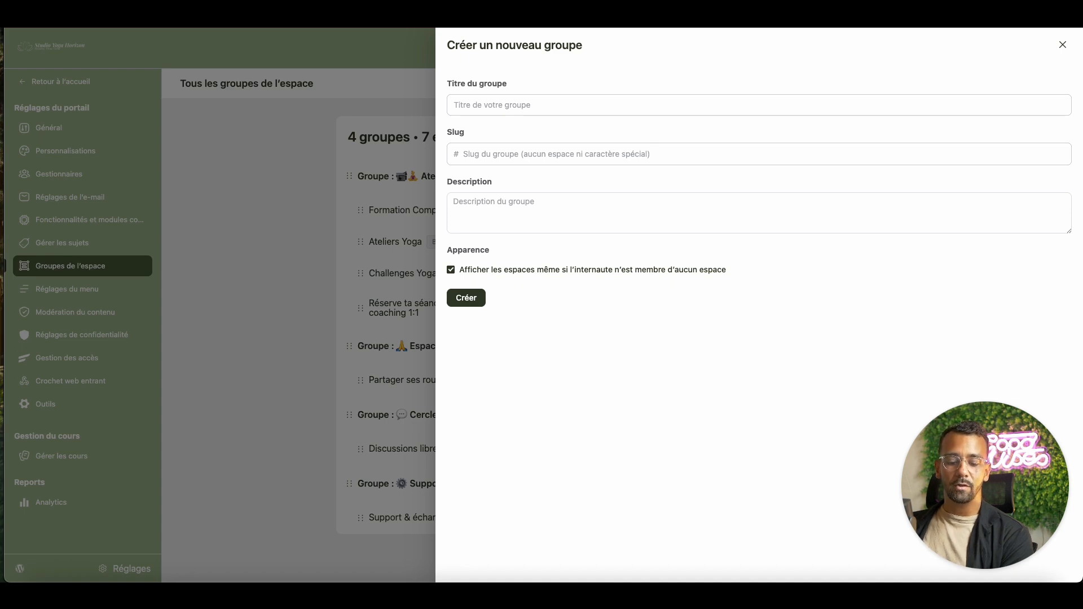
click(468, 105)
text(ressources & bonus)
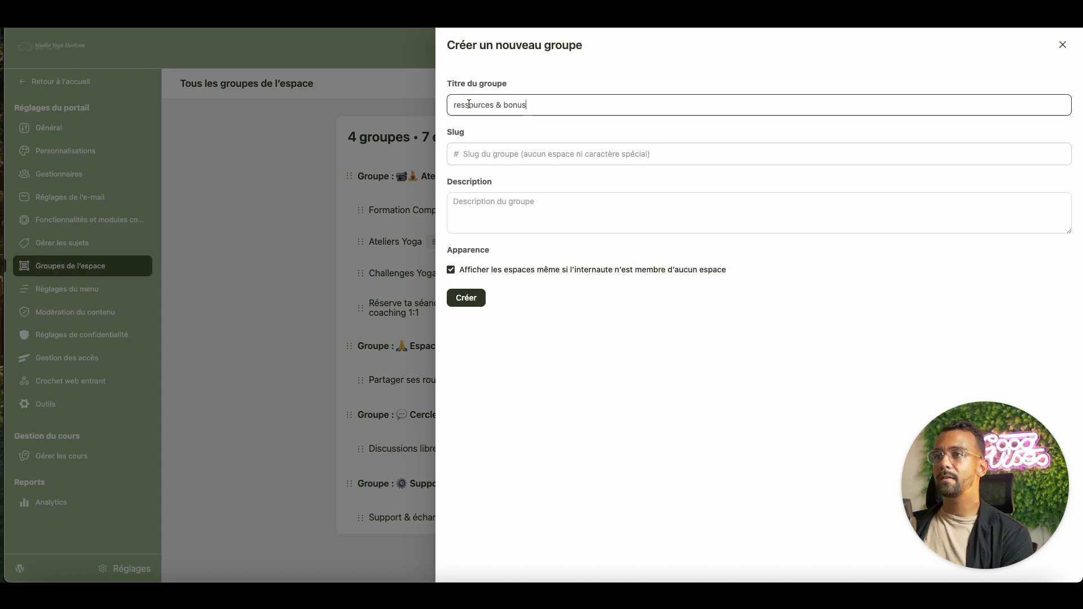
click(457, 105)
key(BackSpace)
text(R)
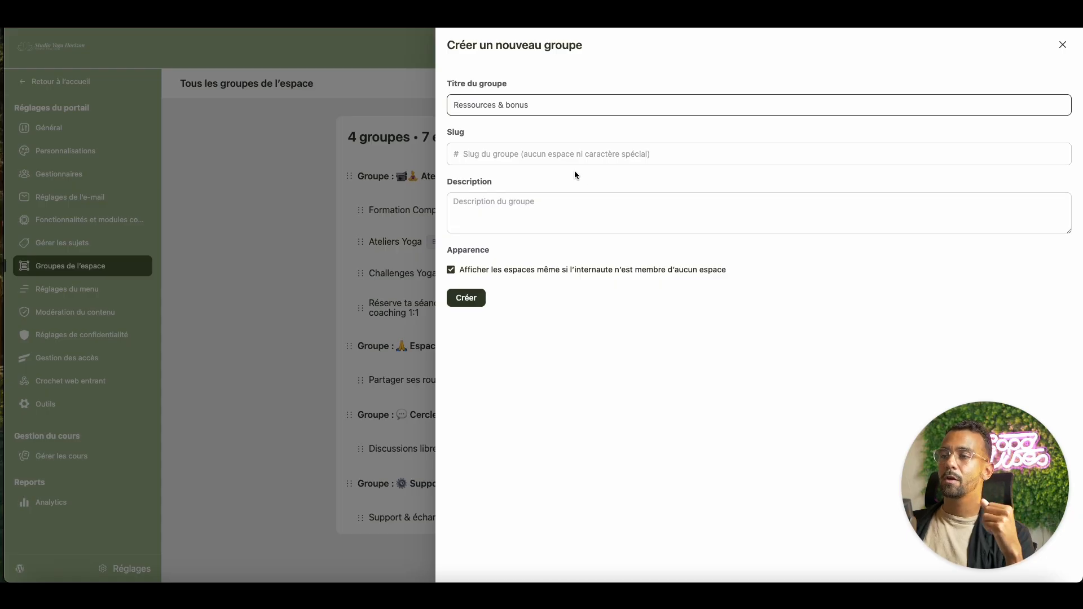
- Copy the title into the slug field and create the group
triple_click(512, 106)
key(ctrl+c)
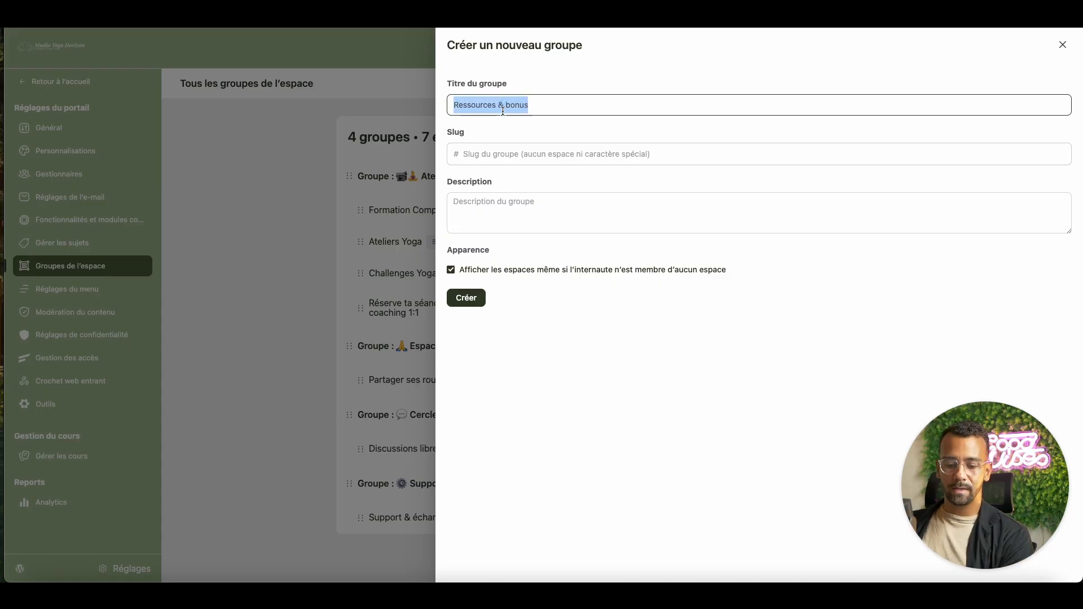
click(490, 150)
key(ctrl+v)
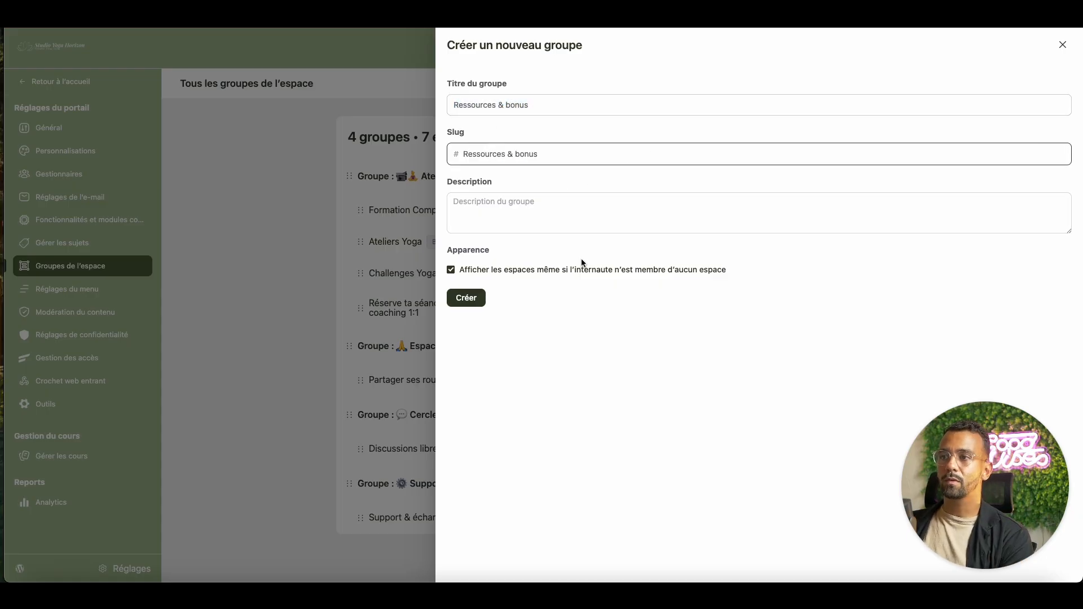
click(568, 321)
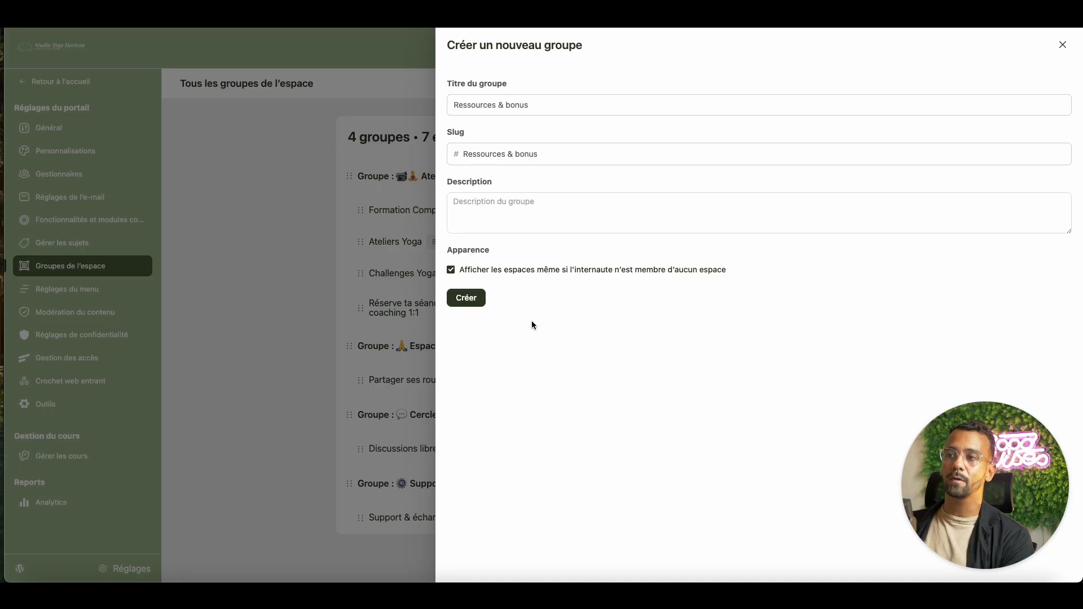
key(Return)
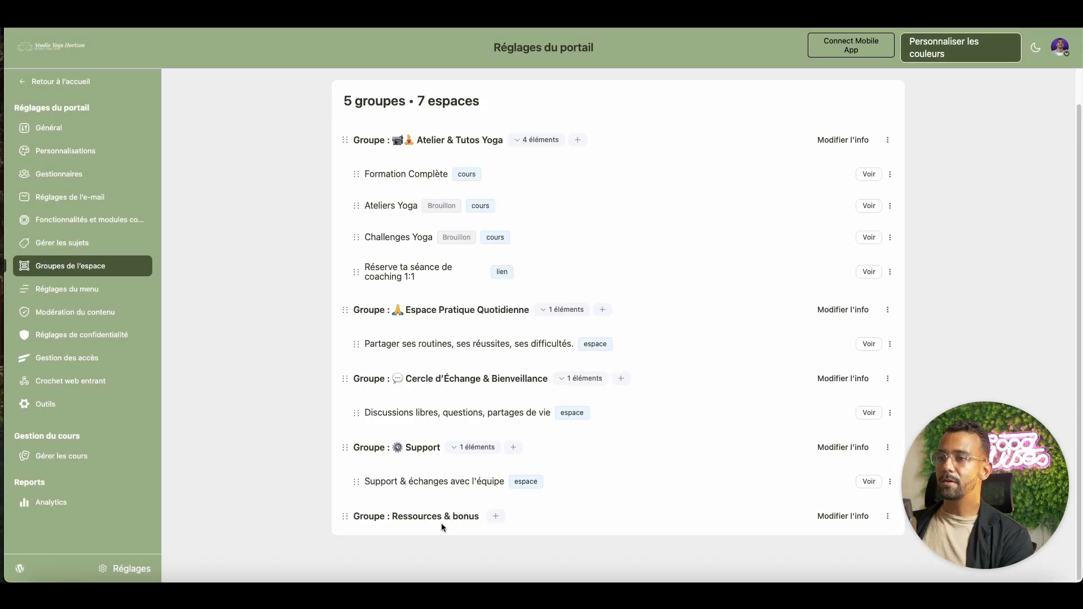
- Add a 💡 emoji before the Ressources & bonus group name and save the details
click(889, 518)
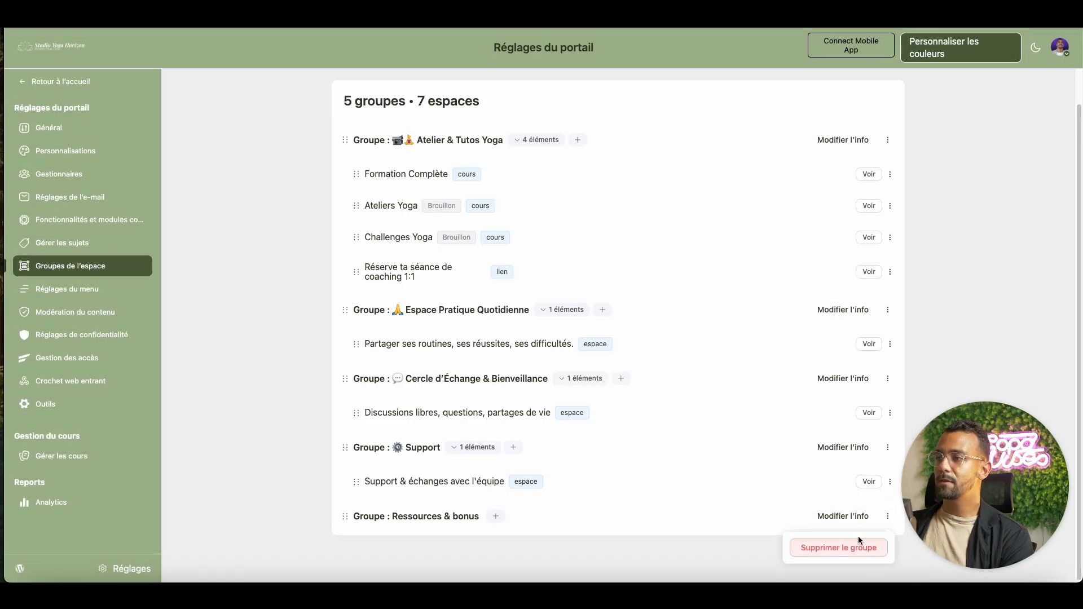
click(845, 517)
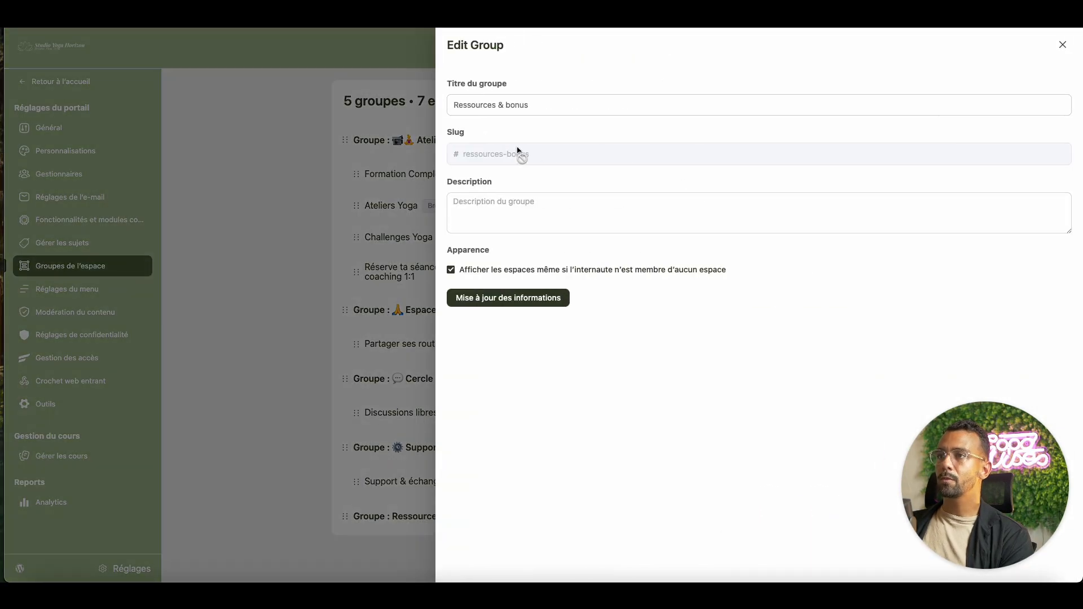
click(455, 107)
right_click(457, 106)
click(466, 124)
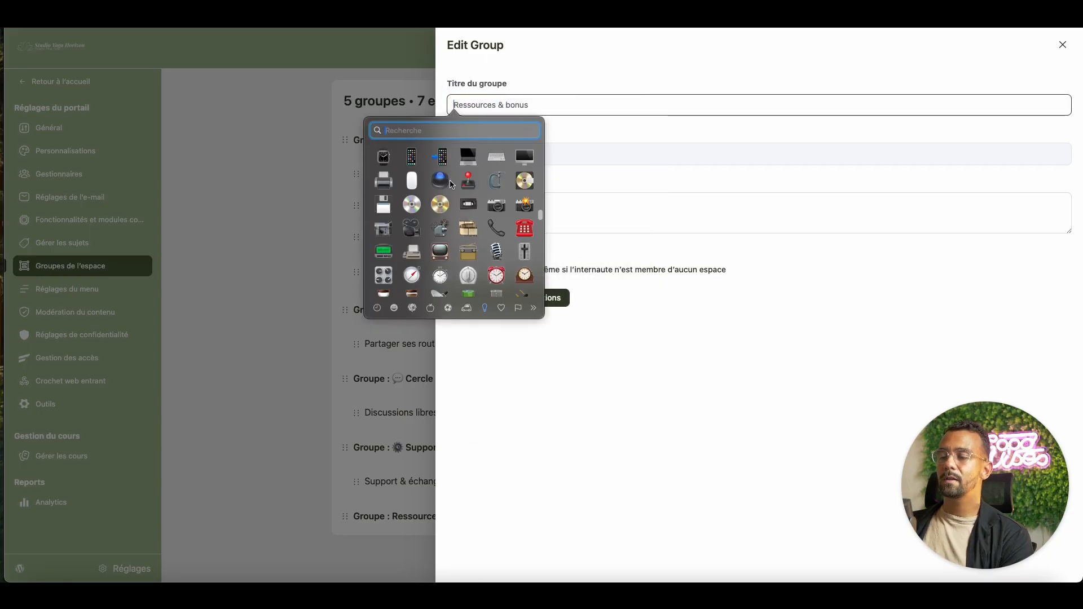
scroll(495, 209, down, 3)
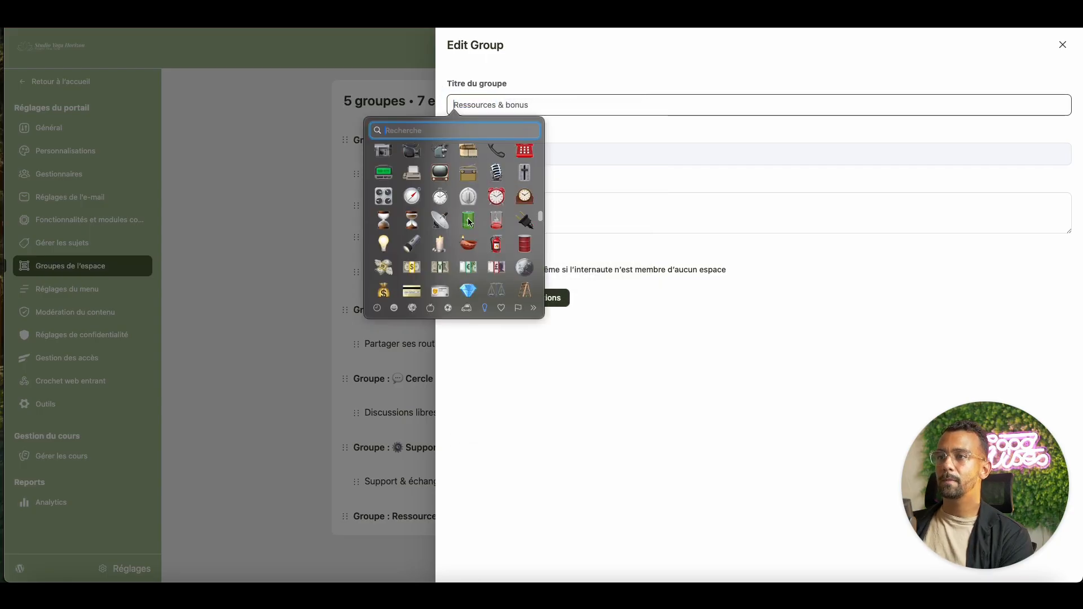
key(Escape)
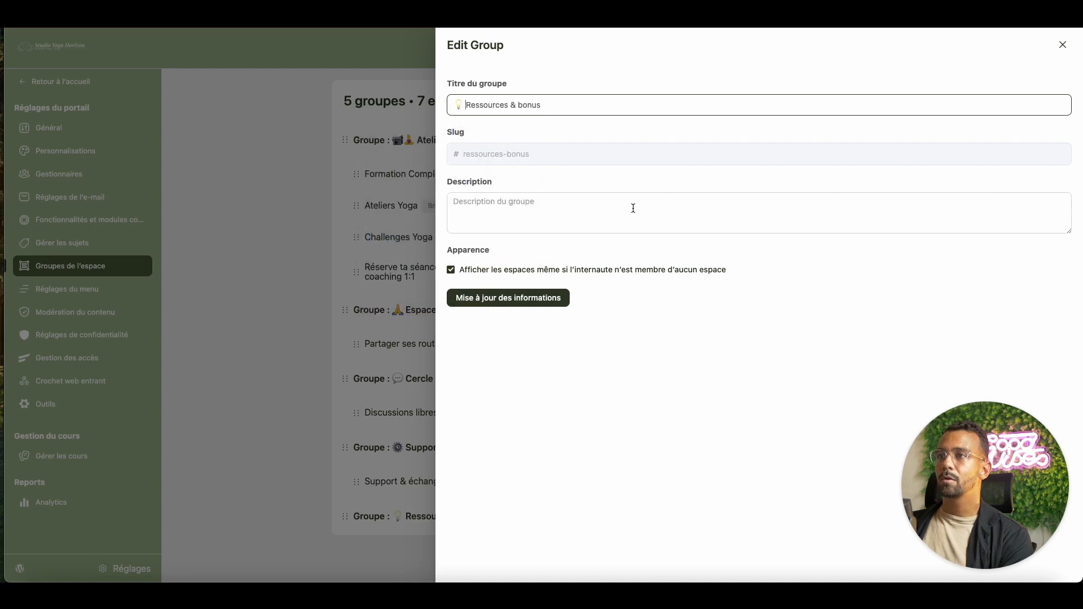
click(526, 306)
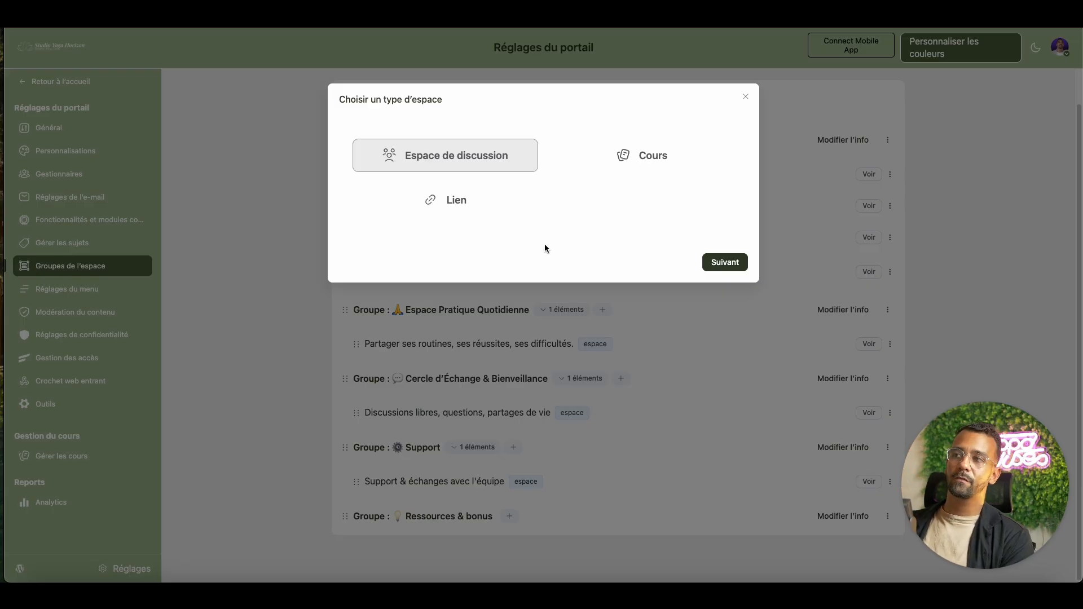
- Start a new course space and enter the title 'Ressources & bonus'
click(665, 163)
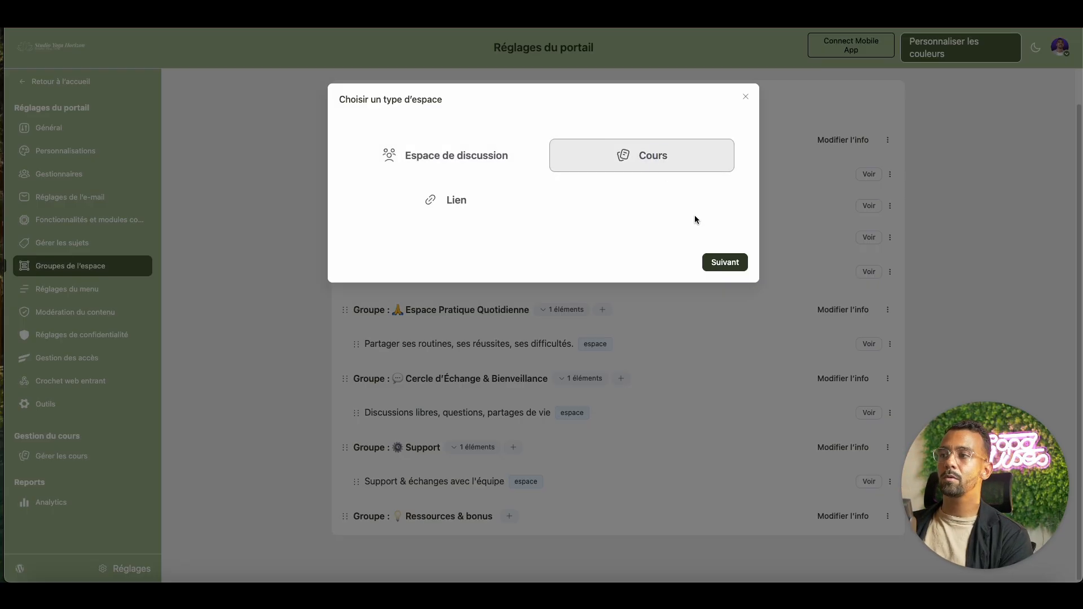
click(723, 262)
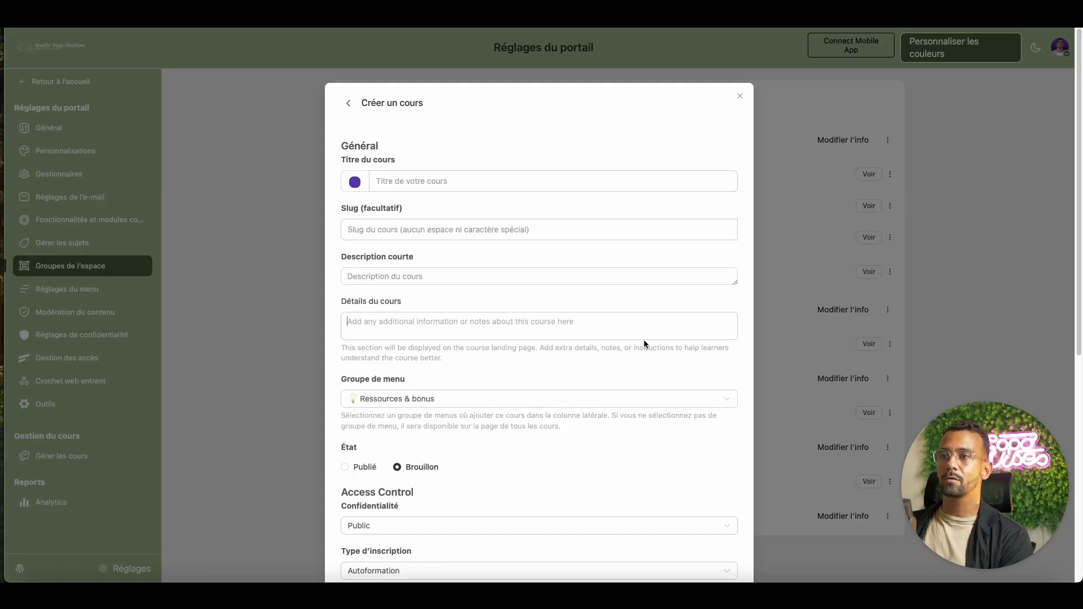
scroll(609, 389, down, 3)
click(449, 101)
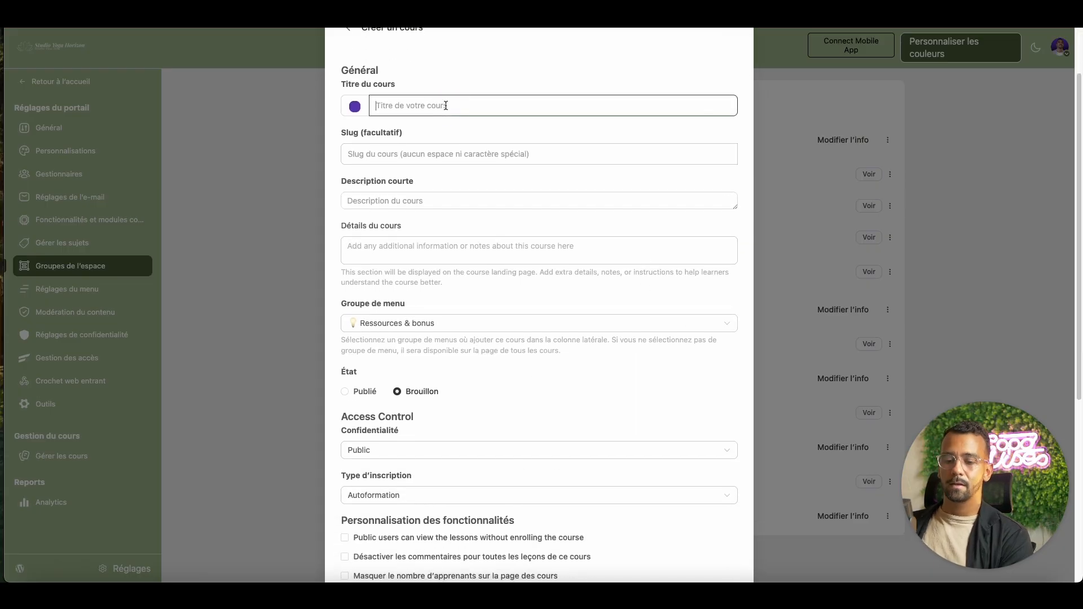
text(Ressources & bonus)
- Set the course icon to the books emoji
click(355, 107)
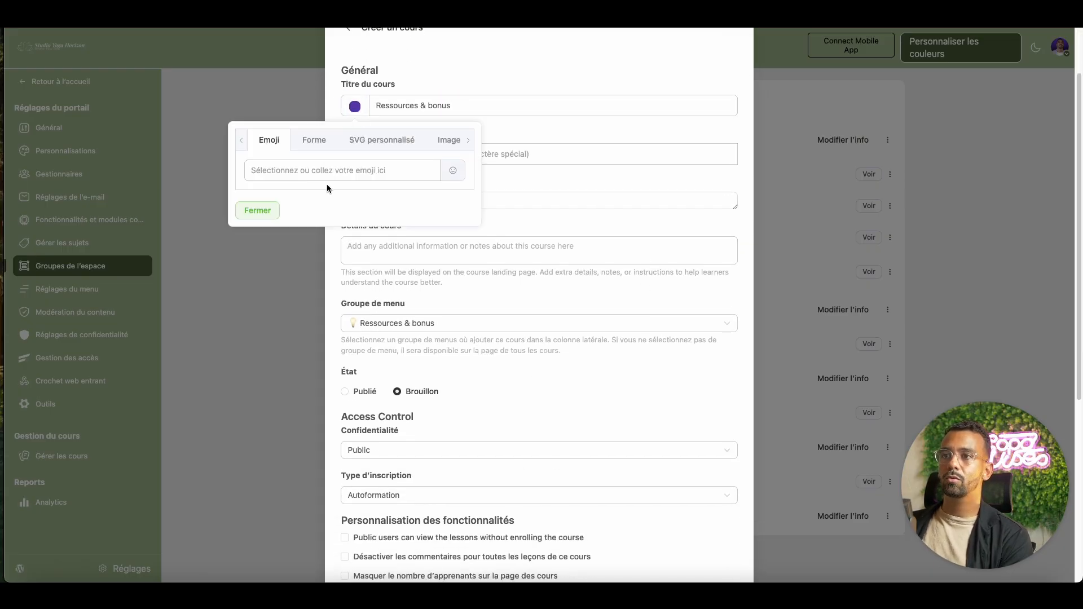
click(448, 171)
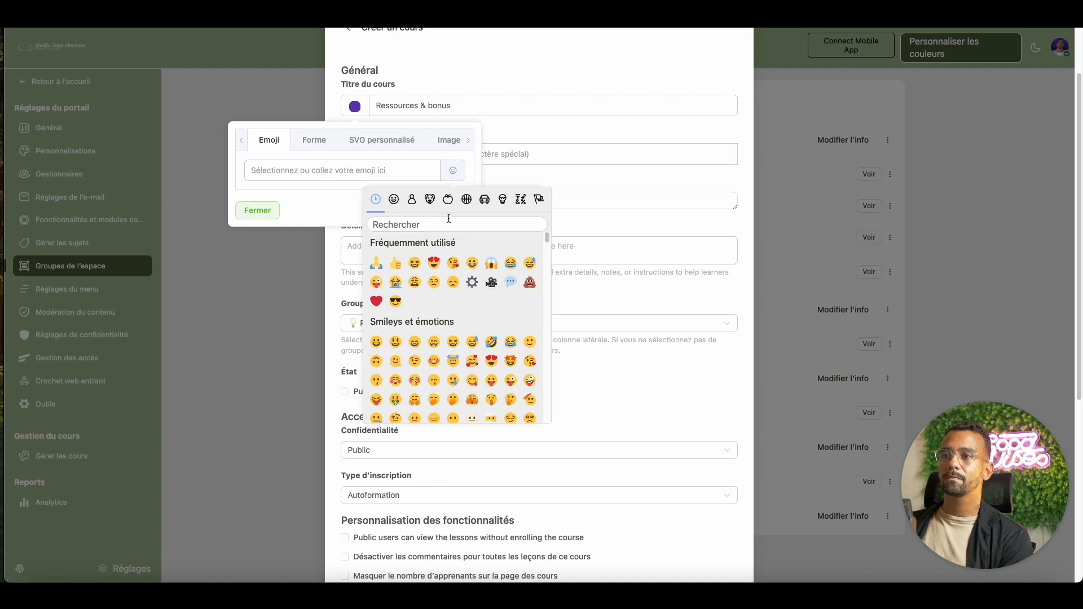
scroll(490, 291, down, 1)
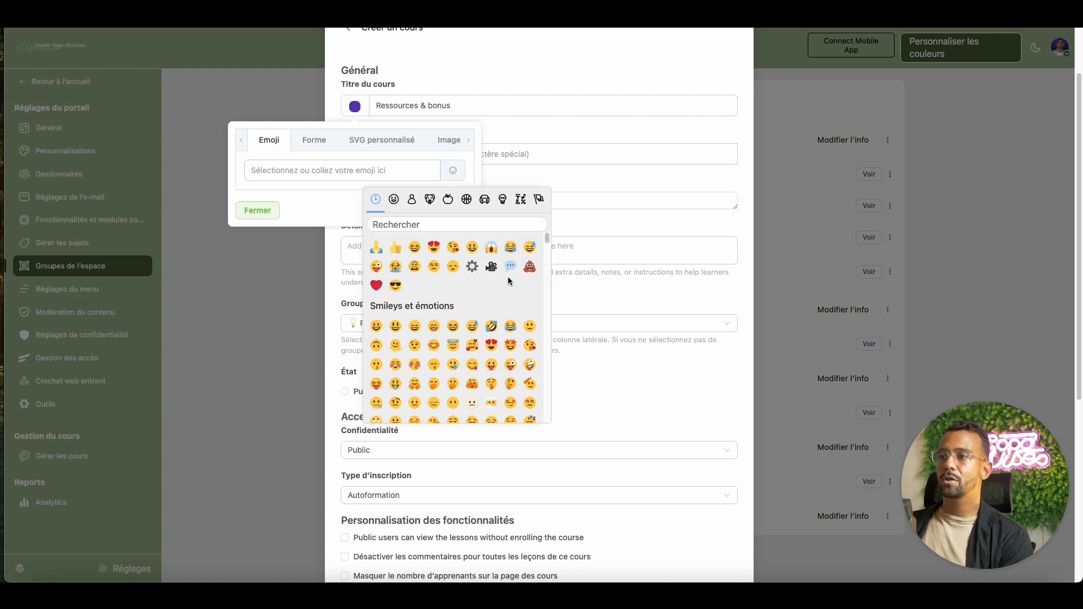
scroll(499, 291, down, 10)
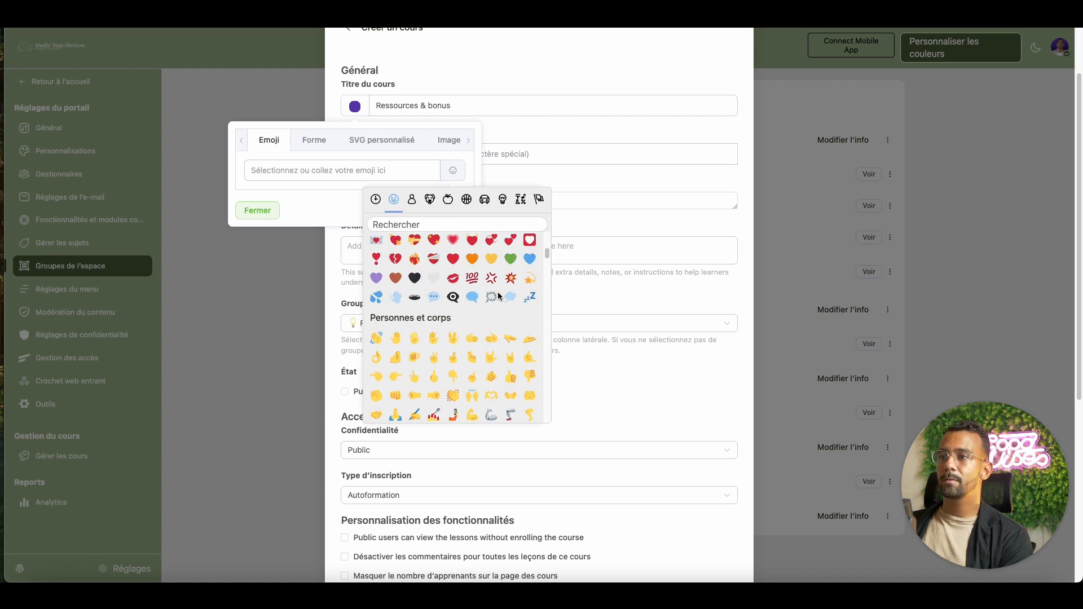
scroll(499, 296, down, 15)
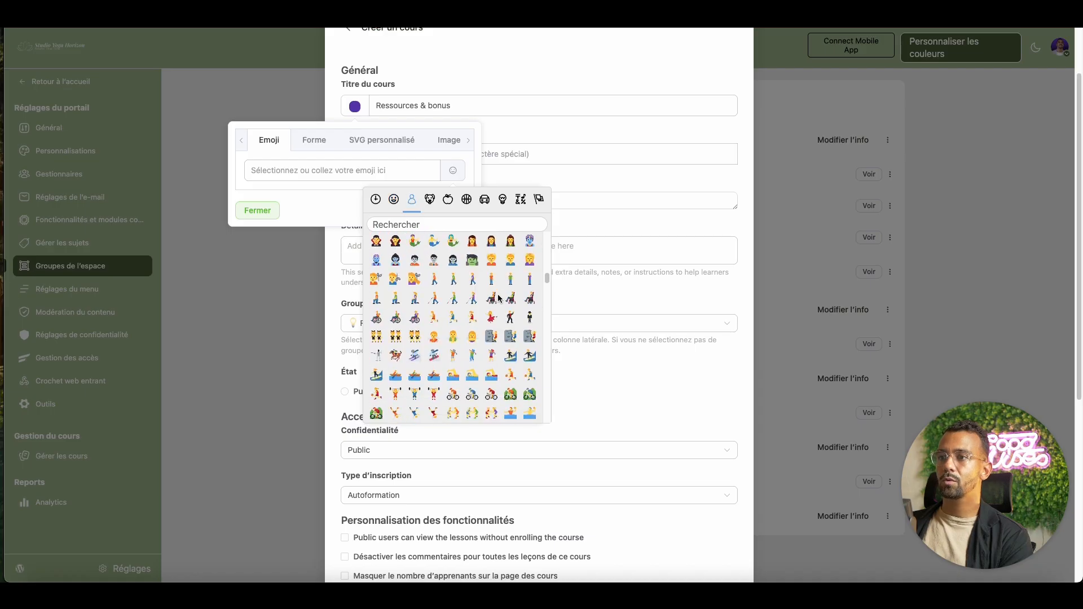
scroll(499, 298, down, 20)
click(492, 320)
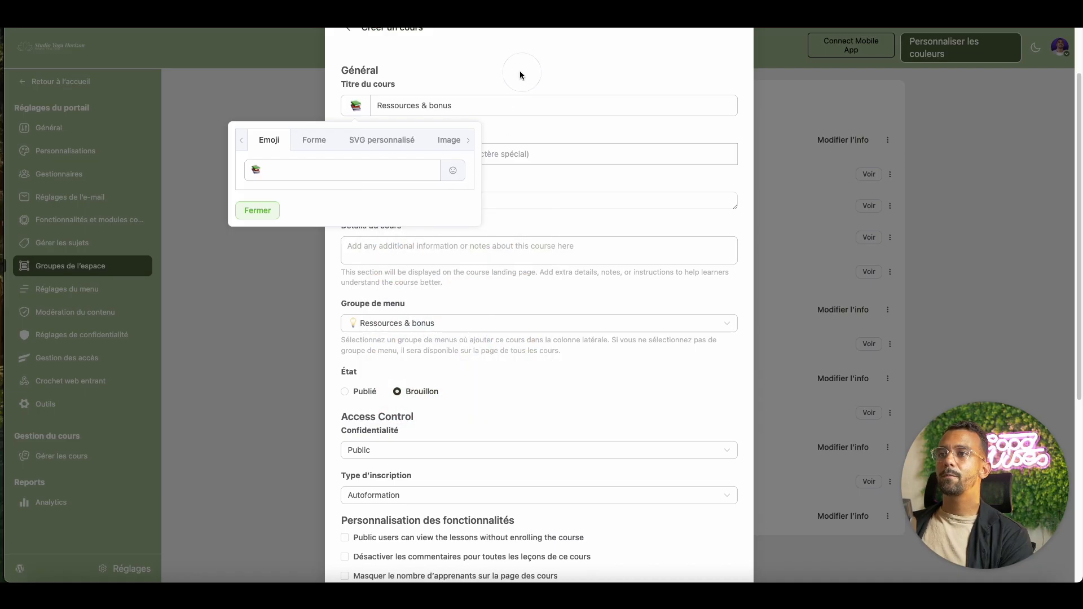
click(277, 209)
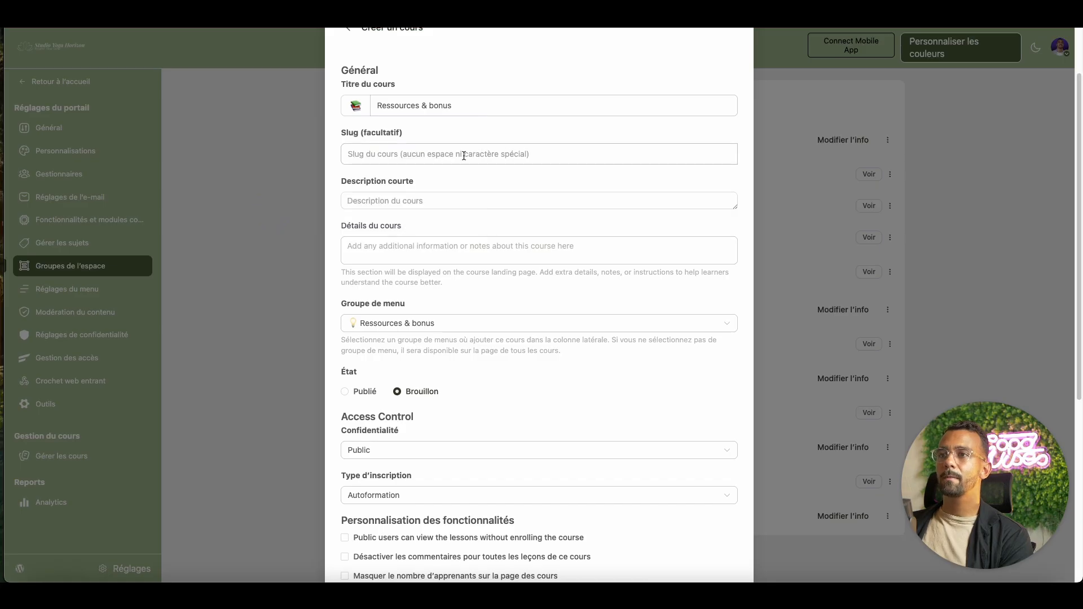
- Create the Ressources & bonus course as a draft
click(463, 154)
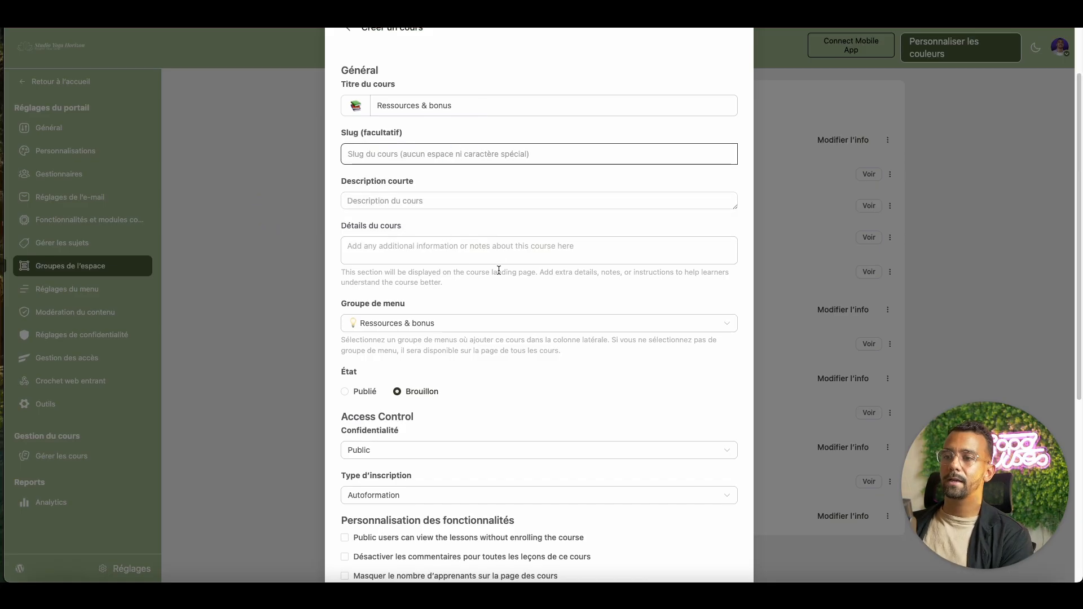
scroll(500, 271, down, 1)
scroll(501, 271, down, 4)
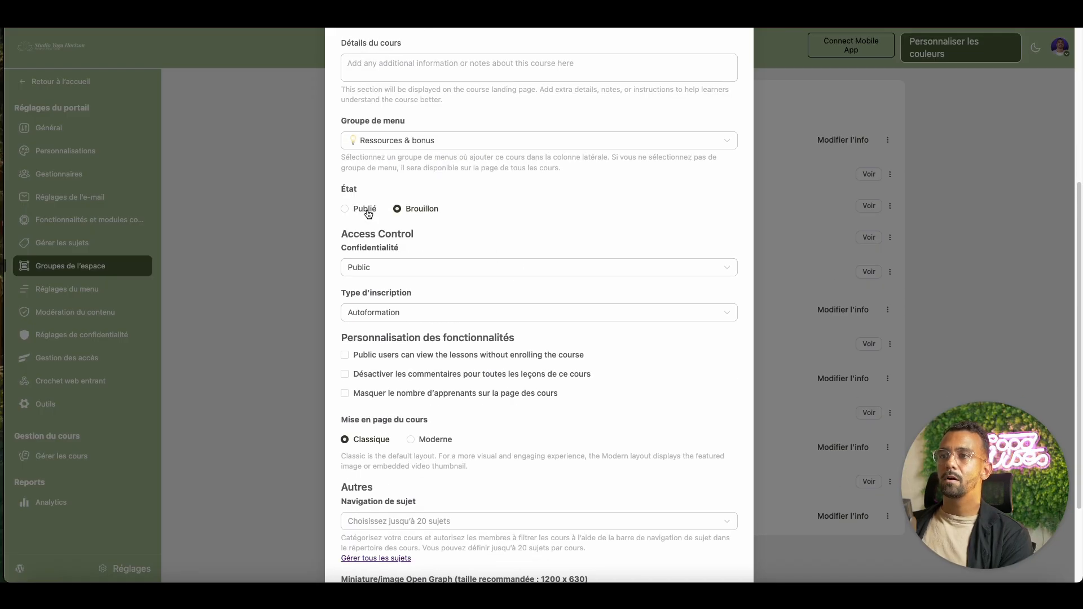
scroll(476, 234, down, 1)
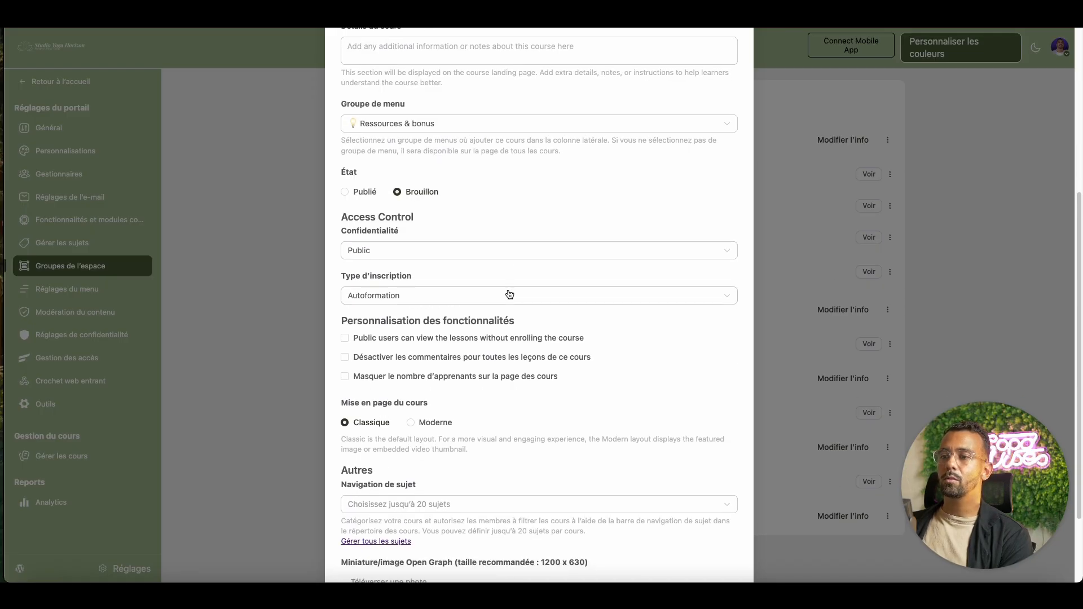
scroll(562, 293, down, 3)
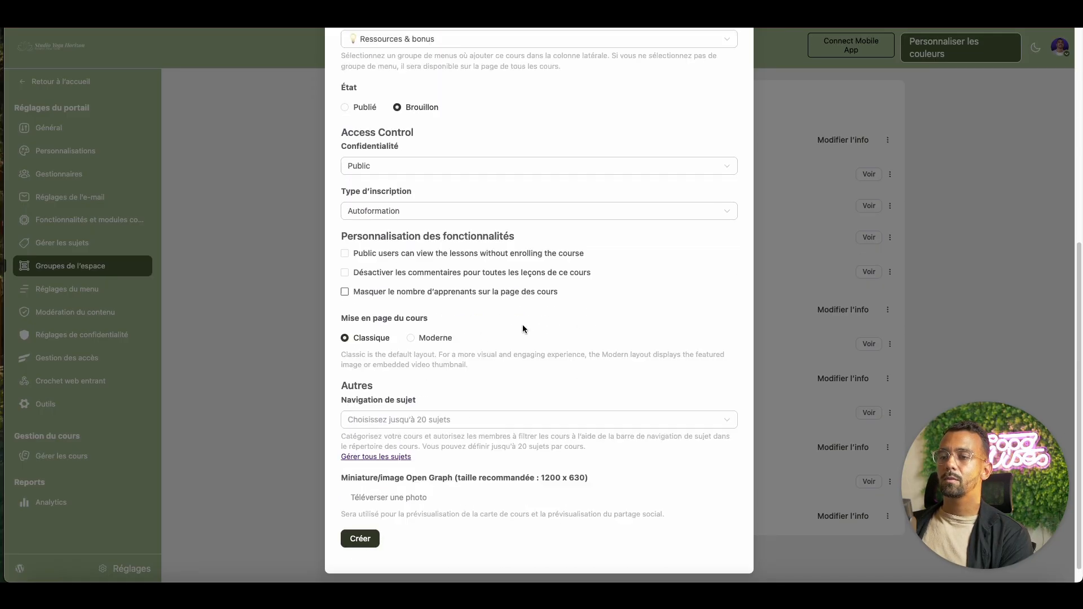
scroll(522, 324, down, 1)
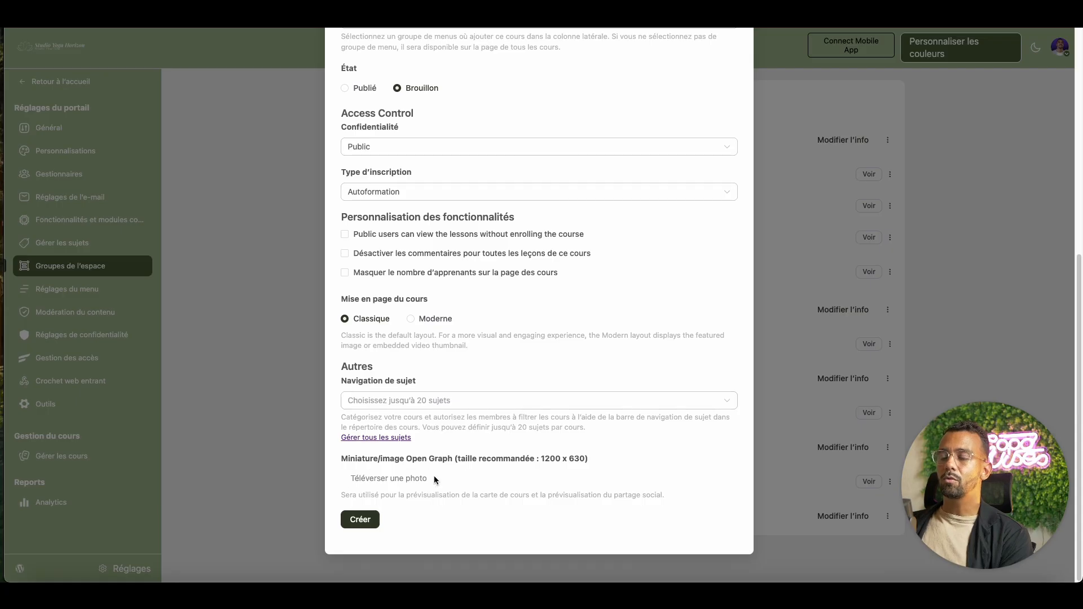
click(372, 522)
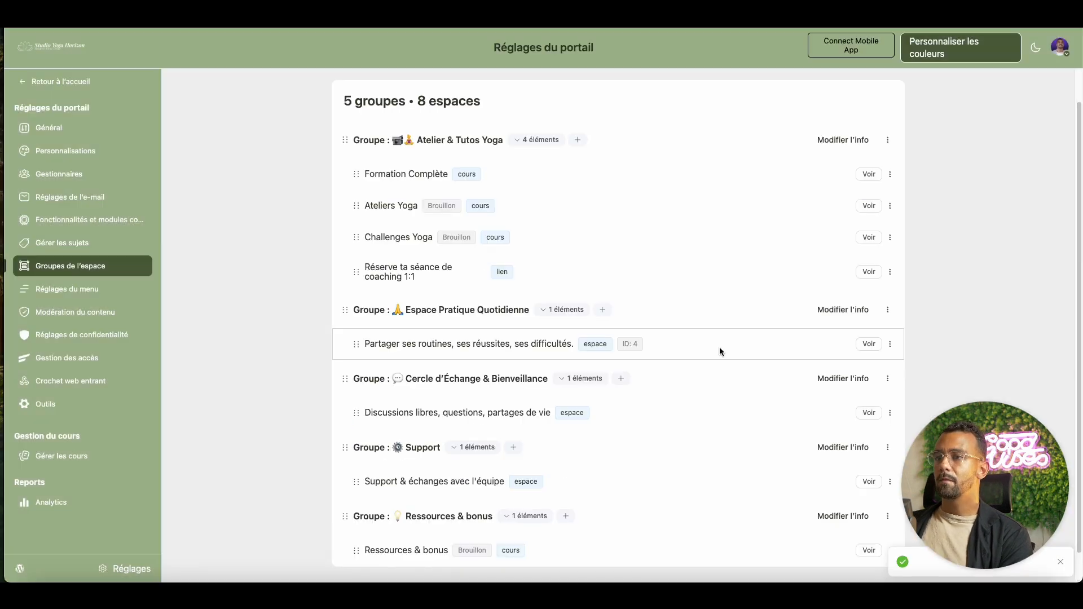
- Open the new Ressources & bonus course in the lesson editor
scroll(720, 347, down, 1)
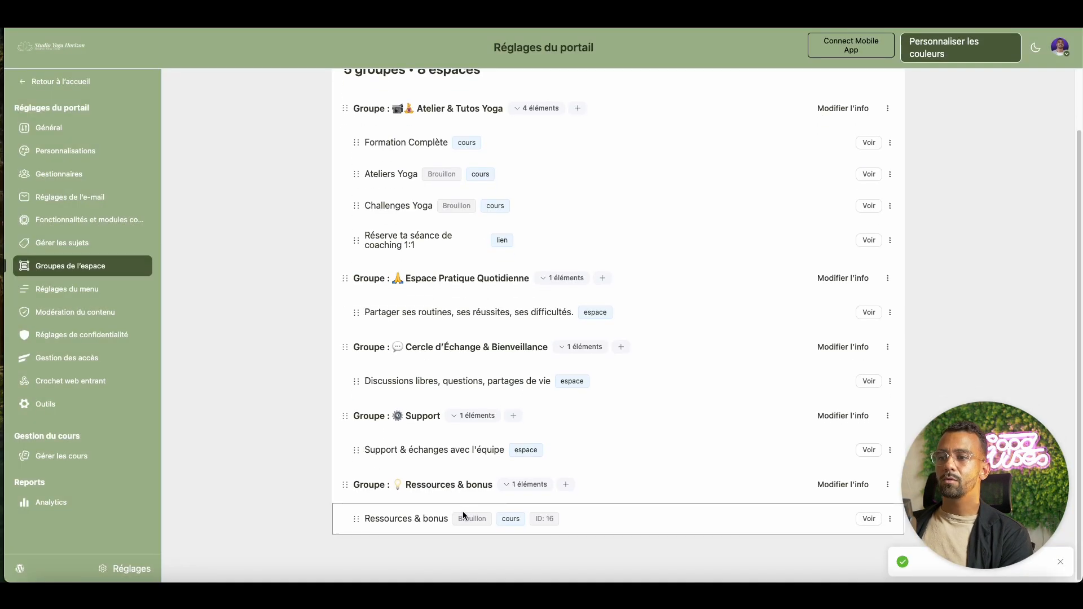
click(868, 519)
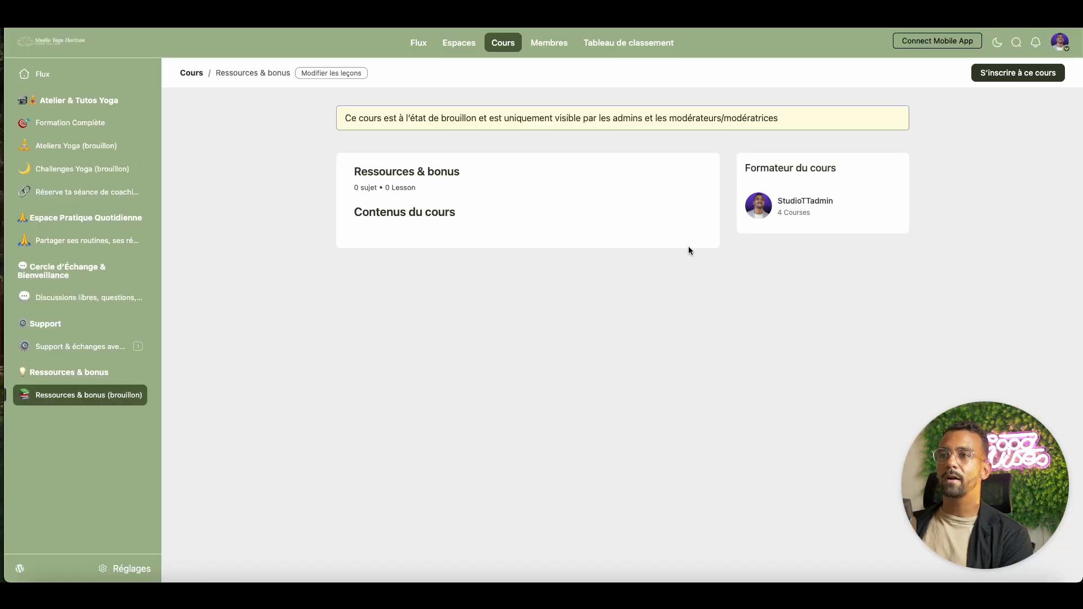
click(350, 73)
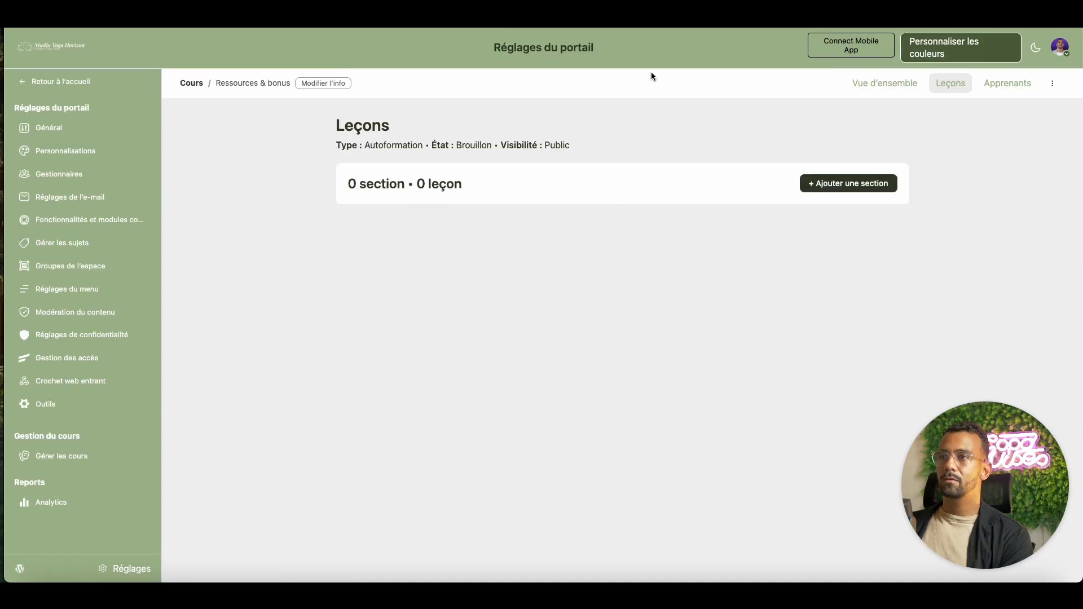
- Add a section titled 'Télécharge le PDF : “Routine 15 min débutant(e)s”'
click(881, 184)
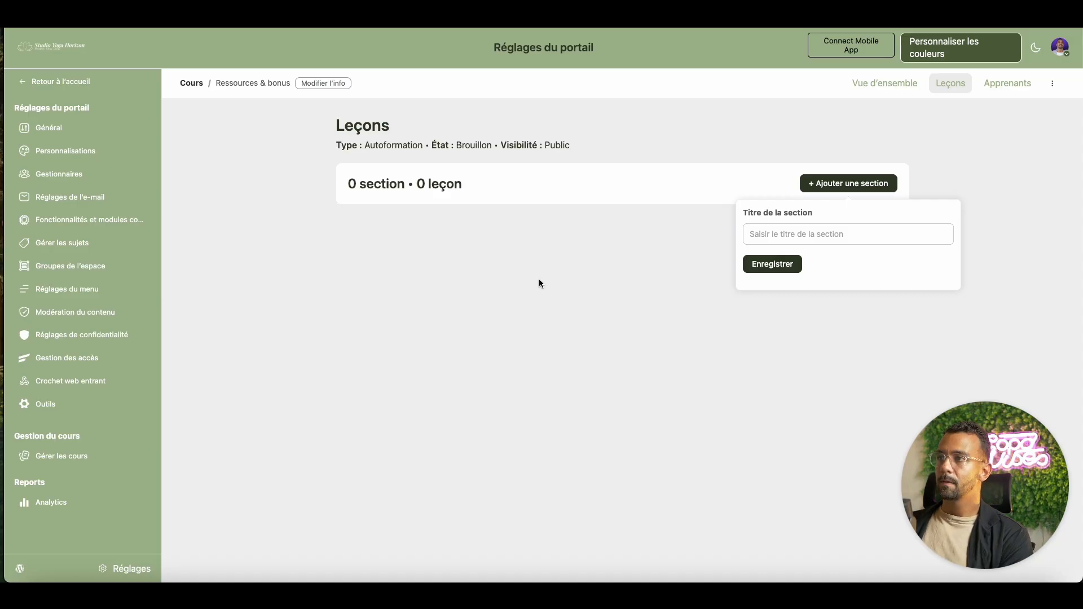
click(771, 236)
text(PDF : "Routine 15 min débutant(e)s")
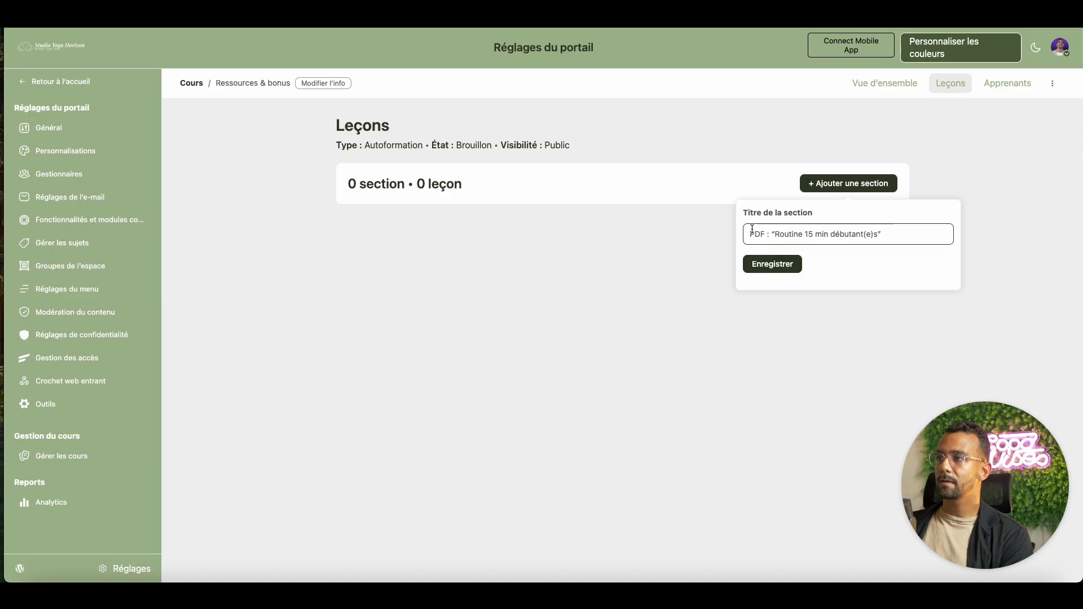
click(751, 234)
text(Téléchar)
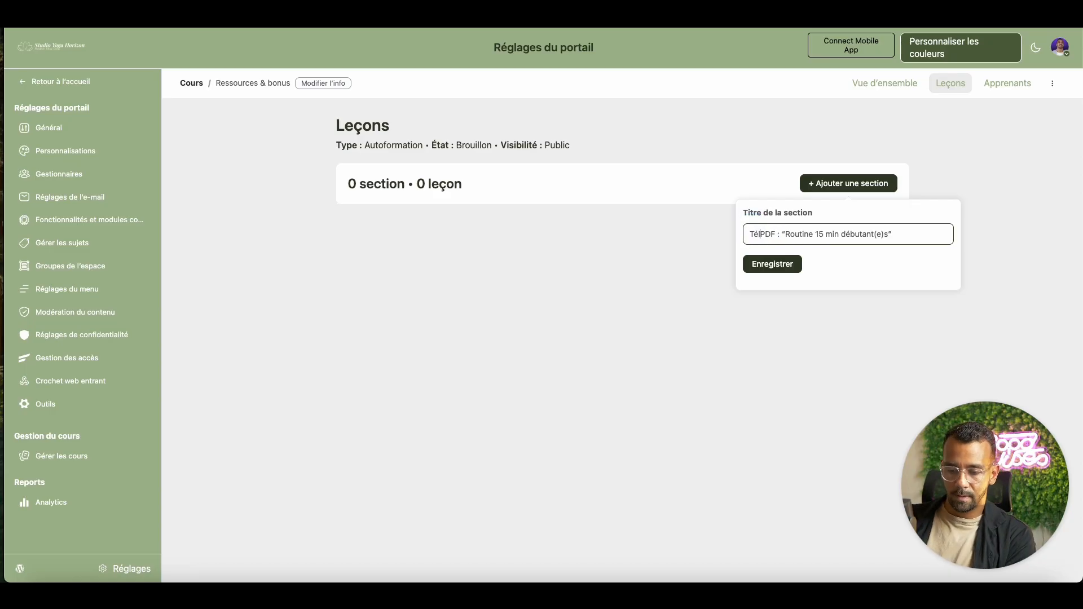
text(le)
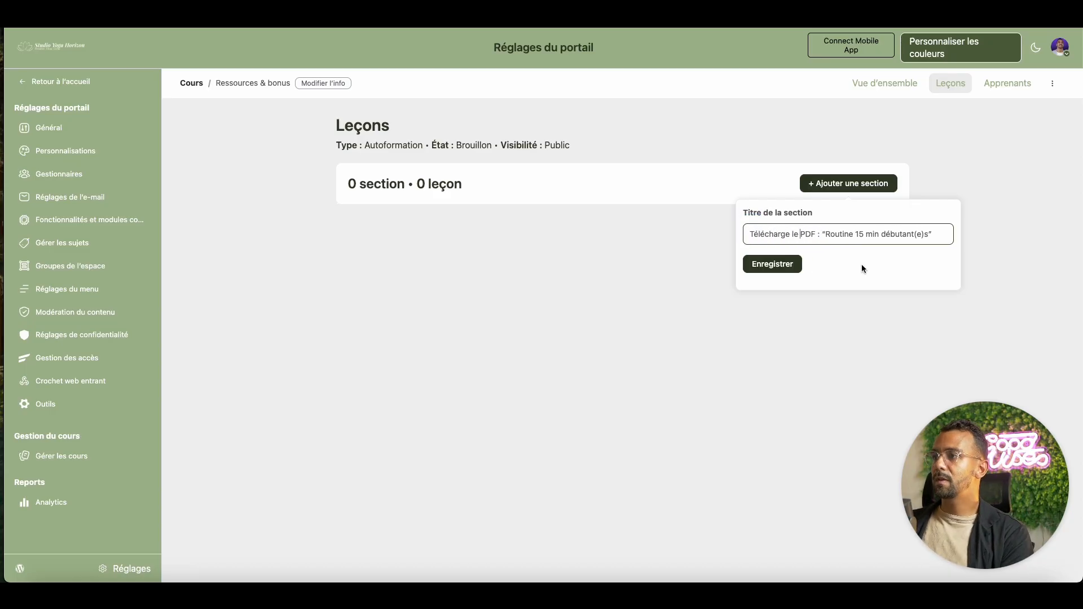
click(794, 265)
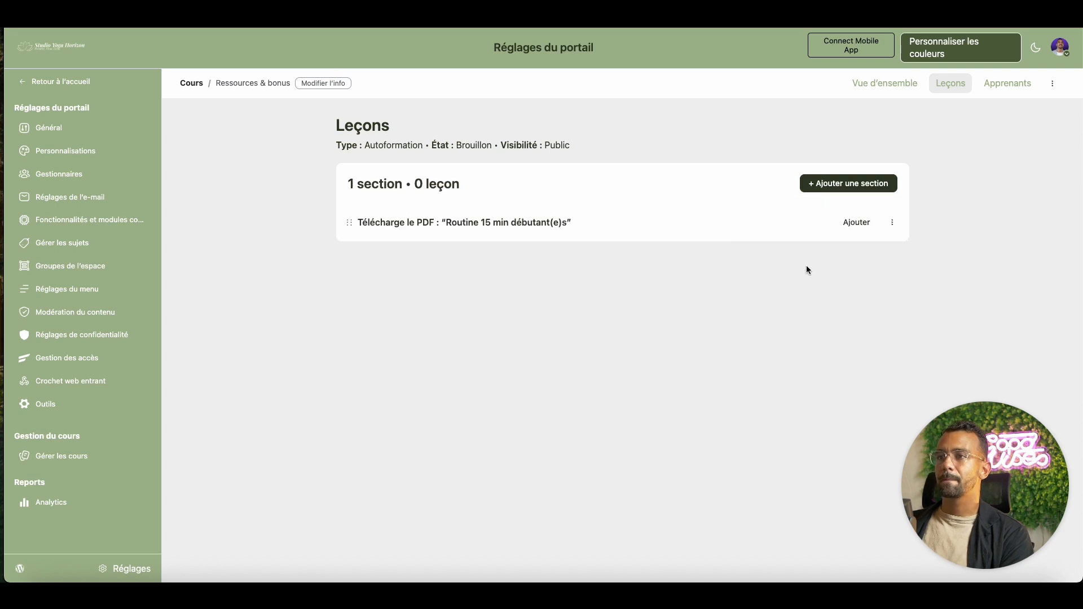
- Add a lesson listing the three PDFs (Routine 15 min, Guide respiration, Checklist tapis) and open it
click(856, 225)
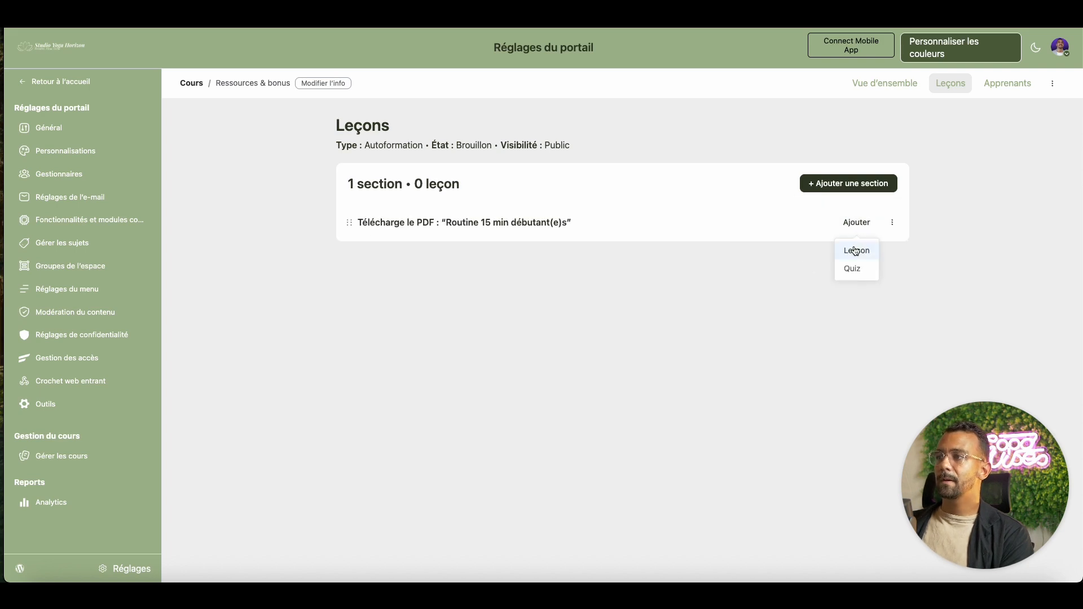
click(856, 250)
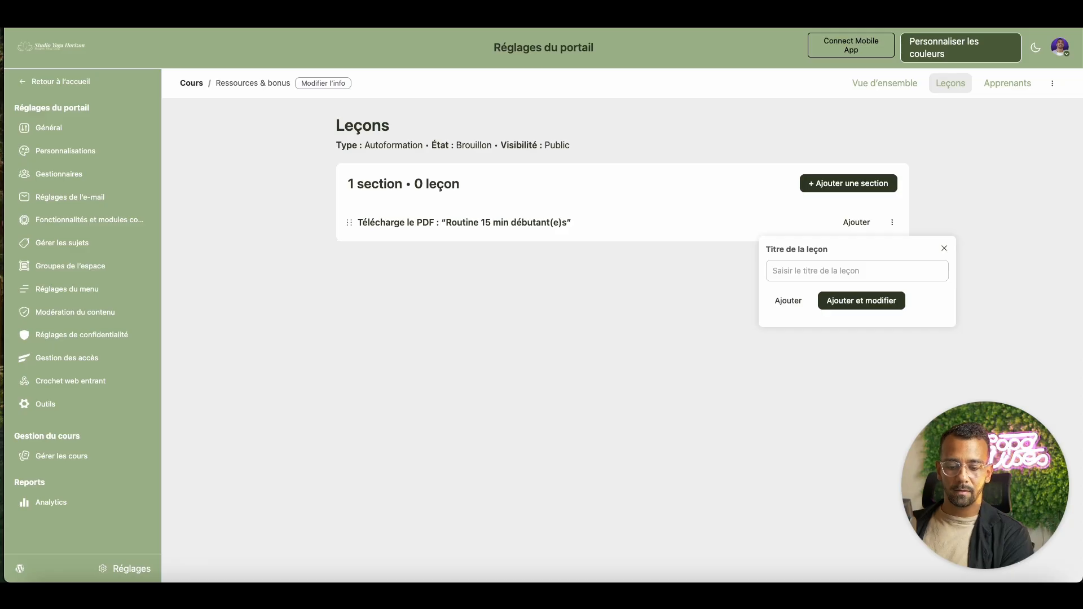
click(931, 270)
key(super+v)
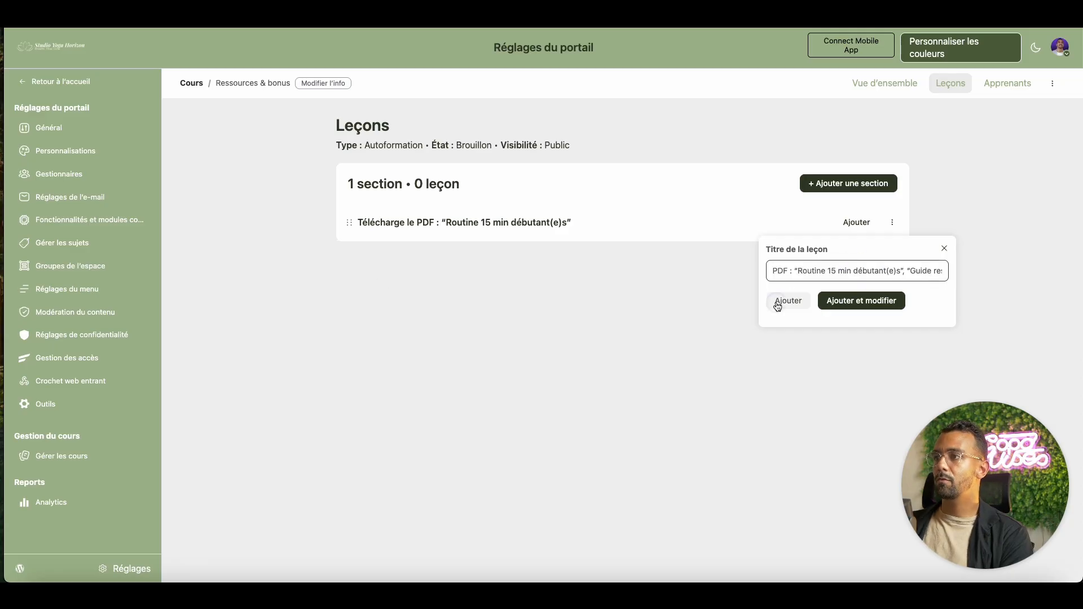
click(784, 301)
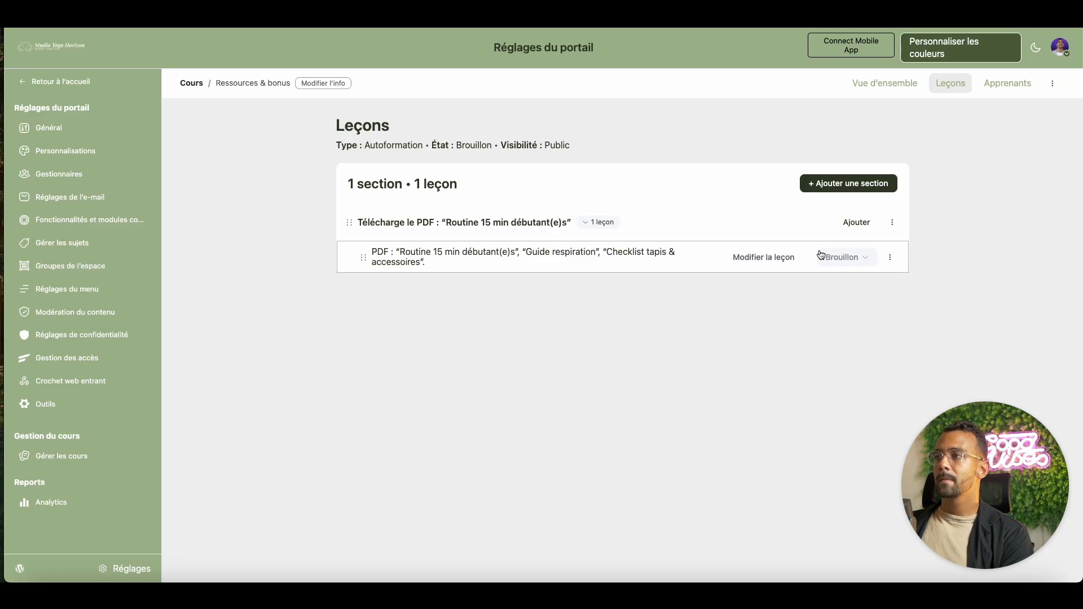
click(779, 257)
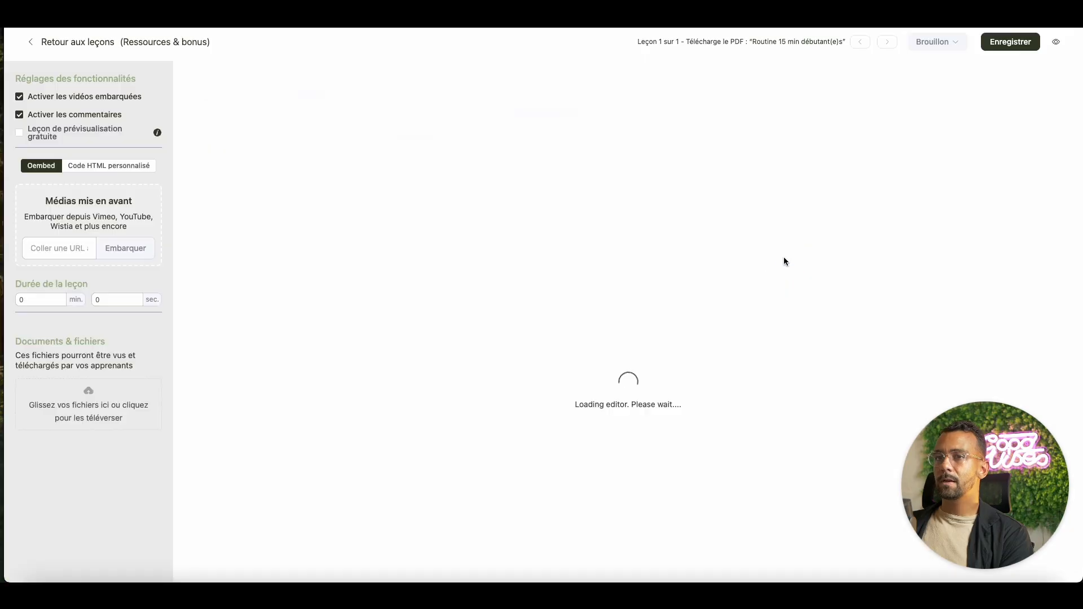
- Attach Checklist-Vente-de-maison.pdf to the lesson as a download
click(114, 410)
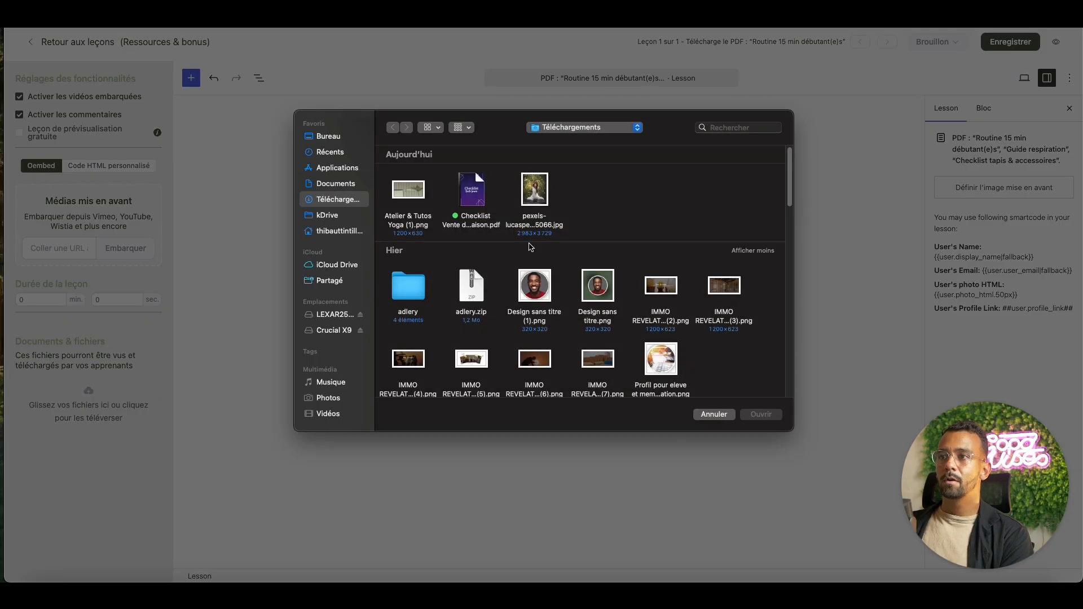
click(477, 193)
click(771, 416)
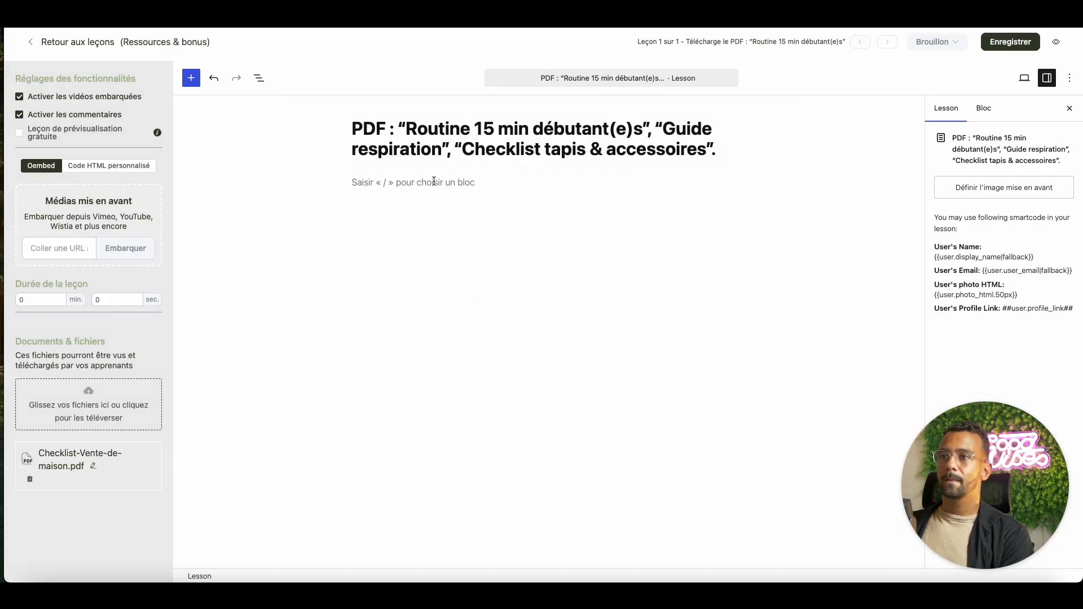
- Write '⬇️Télécharge ton PDF juste en dessous ⬇️' in the lesson body and save
click(434, 182)
text(Télé)
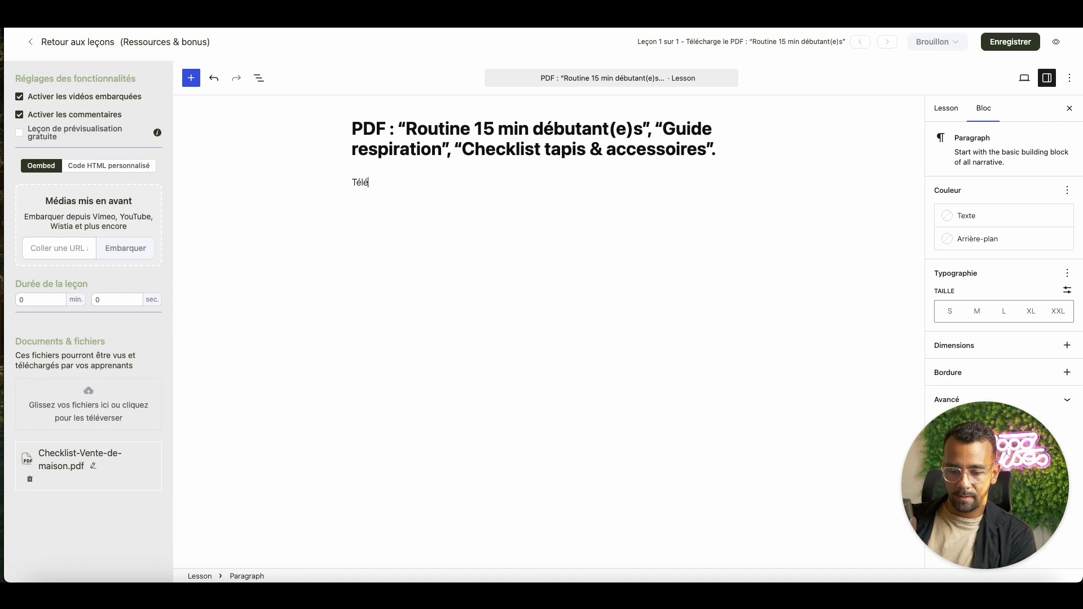
text(charge to)
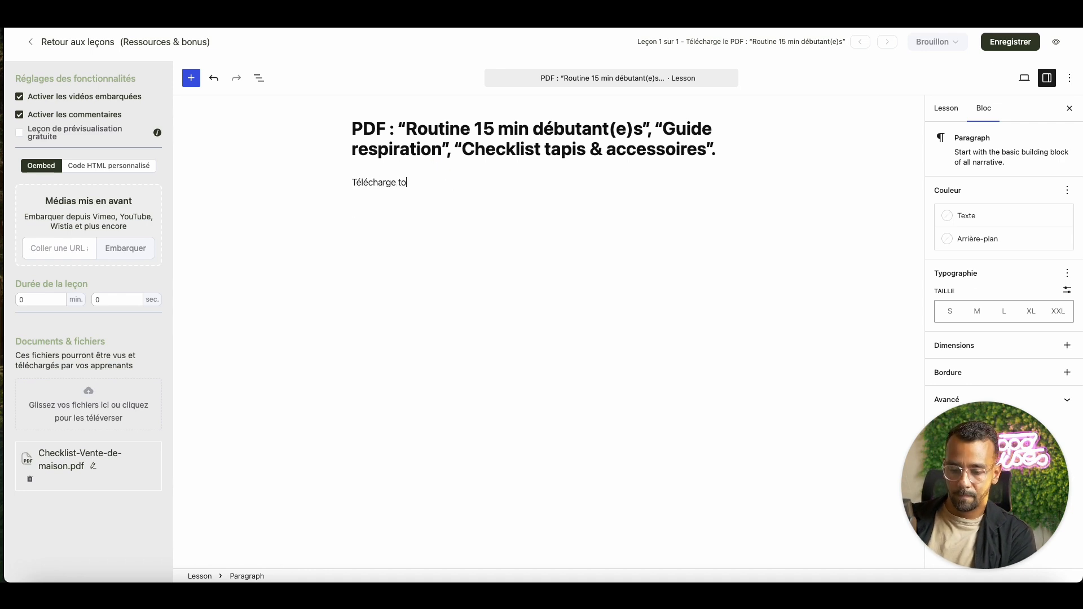
text(n PD)
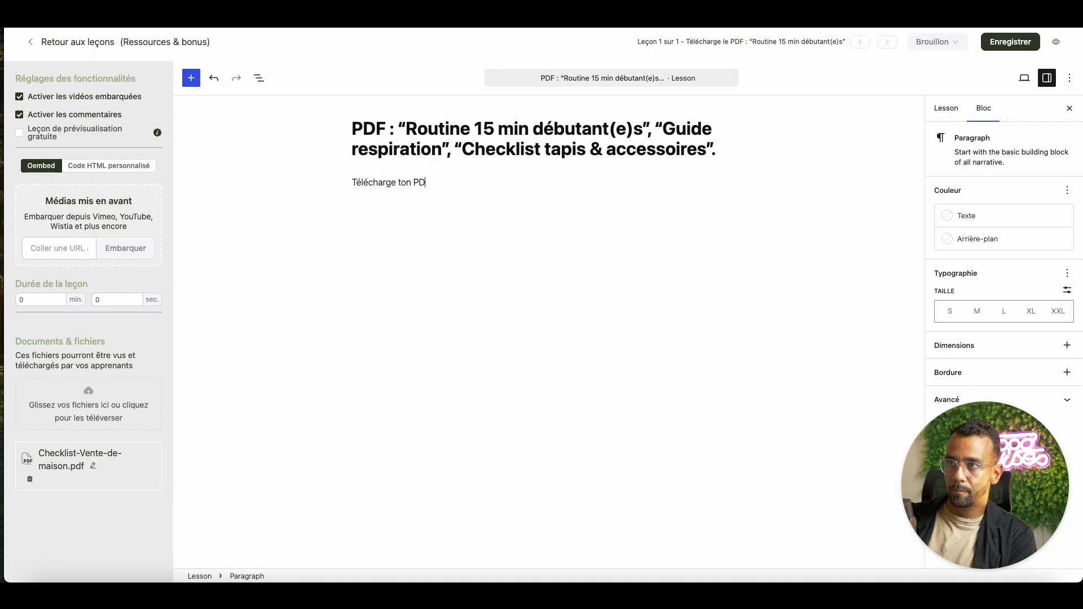
text(F juste en d)
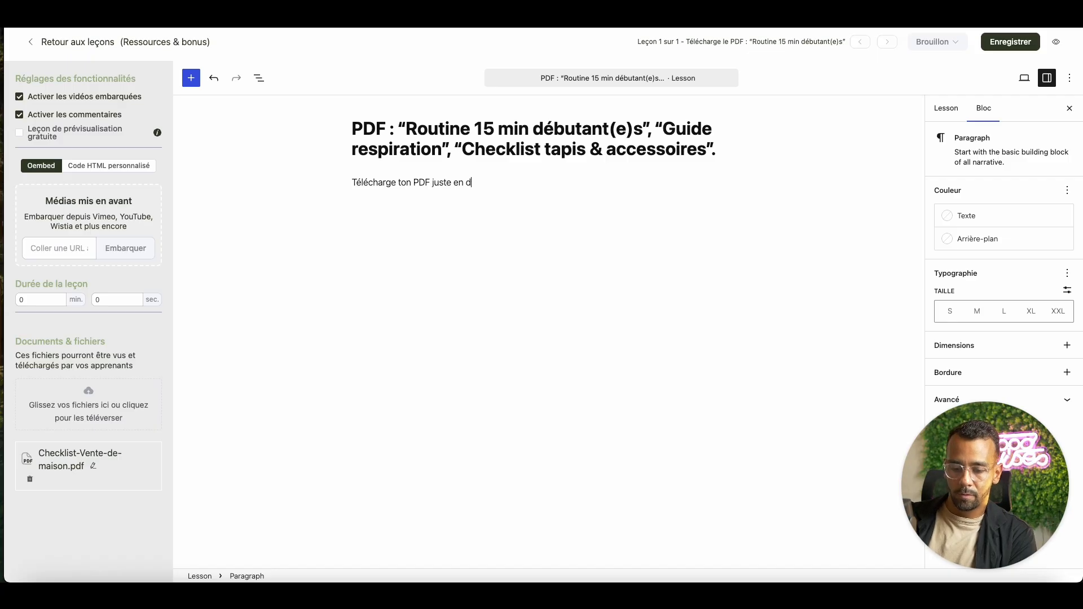
text(essous)
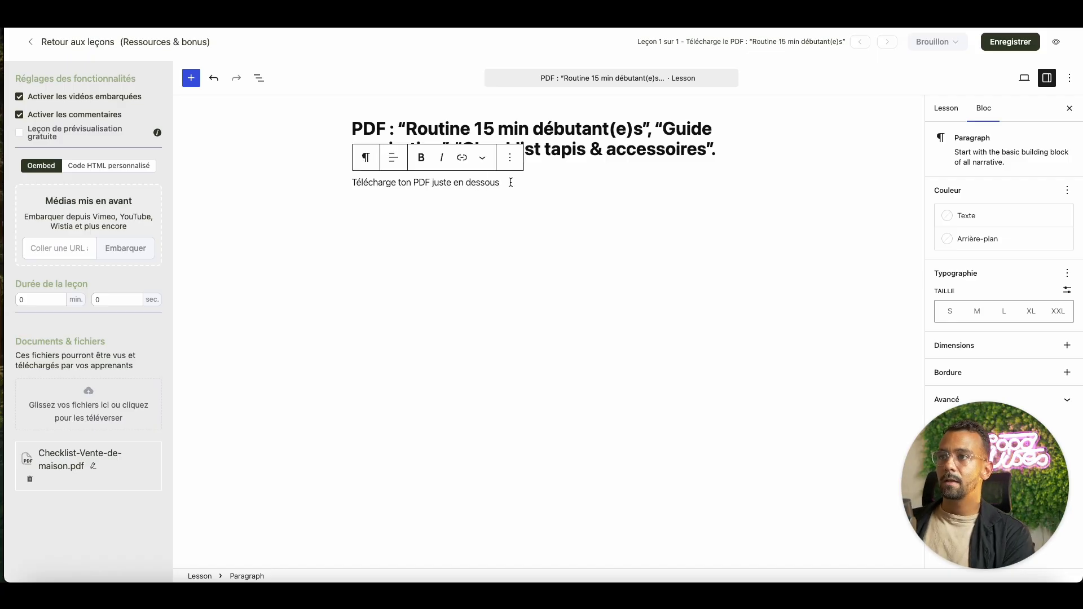
right_click(511, 183)
click(530, 186)
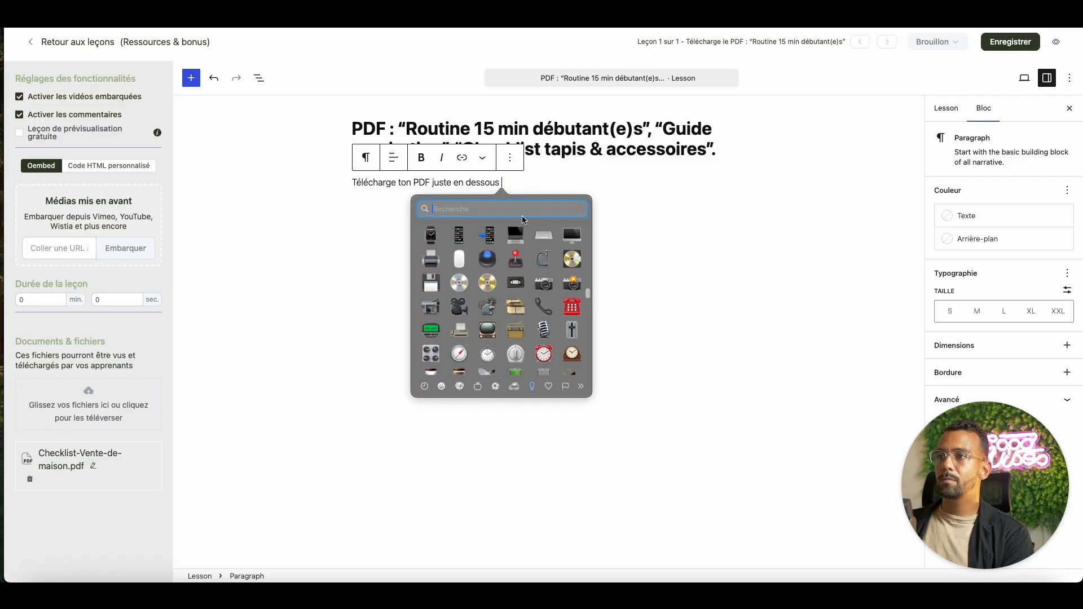
drag(588, 294, 587, 213)
key(Escape)
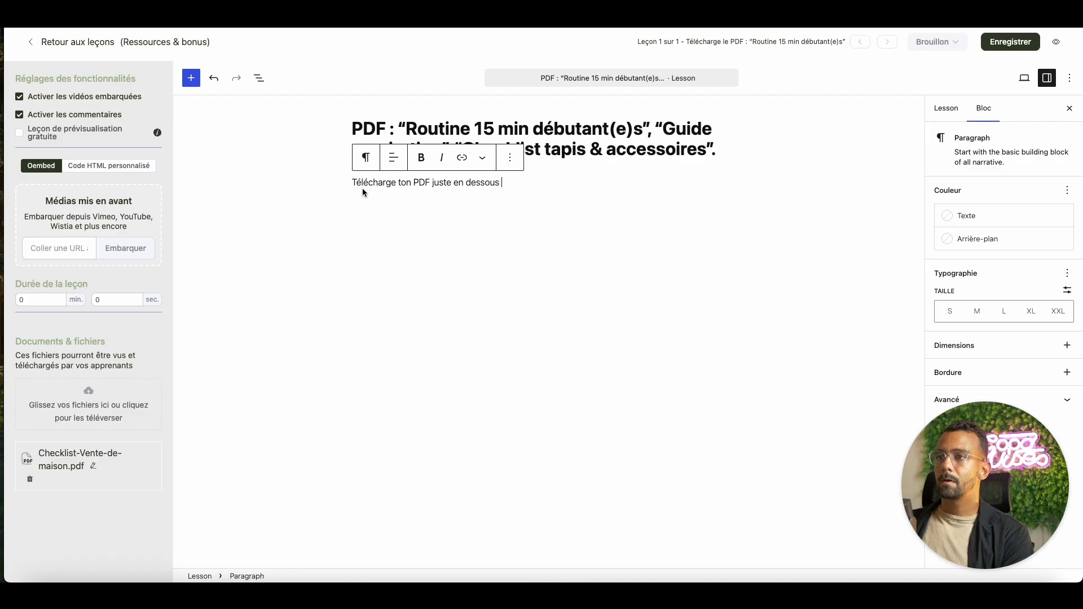
key(super+z)
double_click(507, 182)
key(super+c)
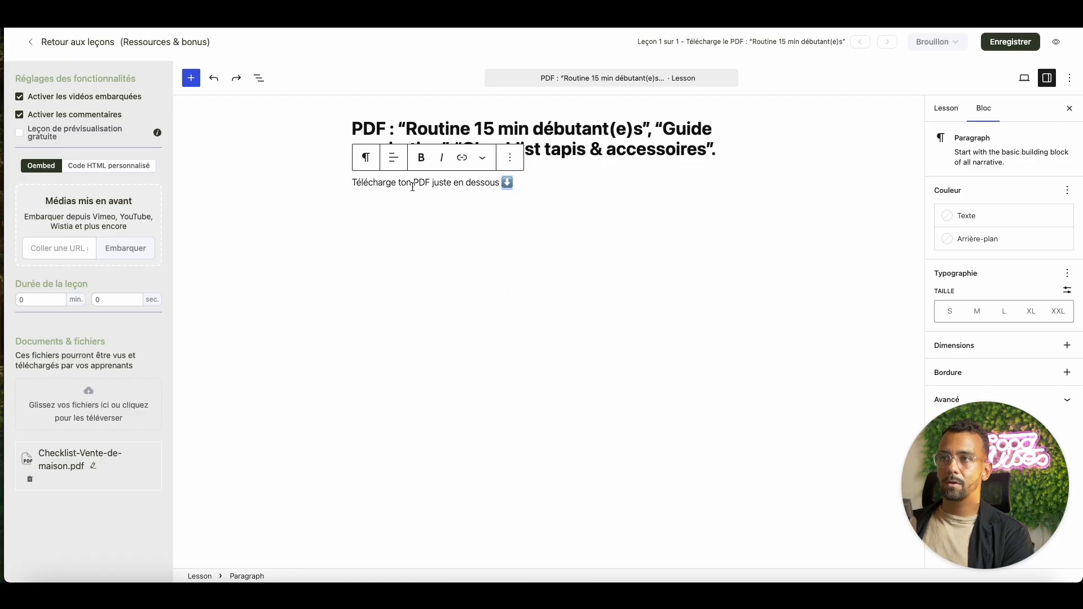
click(347, 182)
key(super+v)
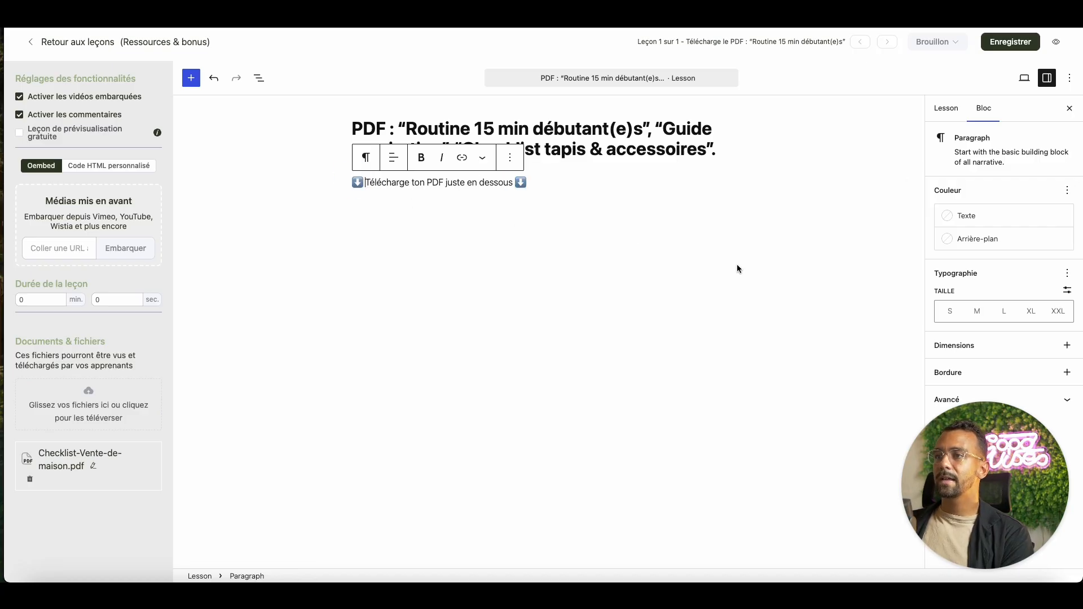
click(1004, 45)
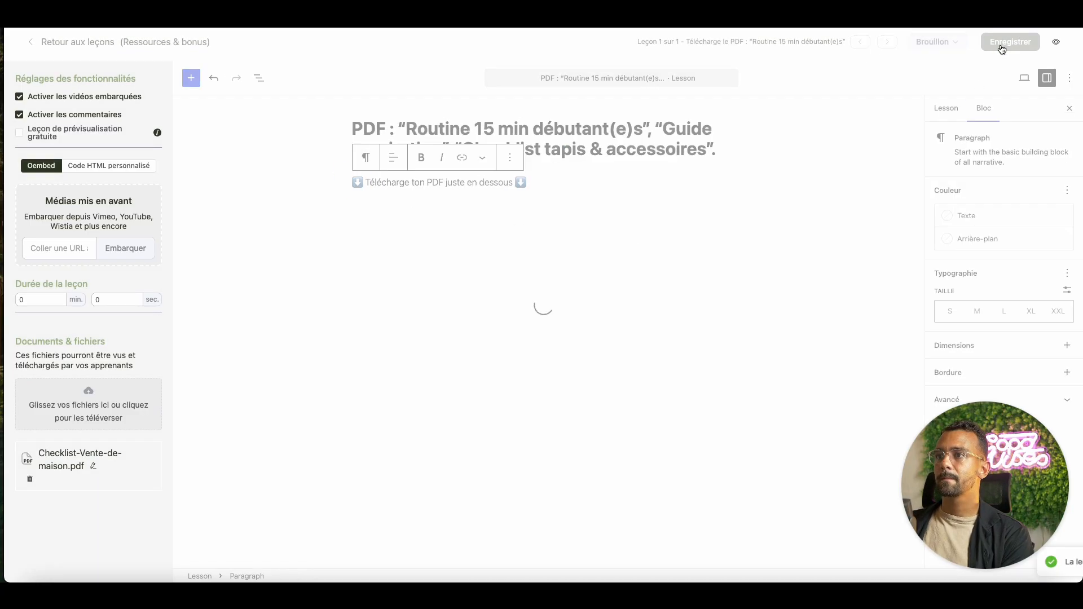
- Set the PDF lesson's status to Publié
click(73, 44)
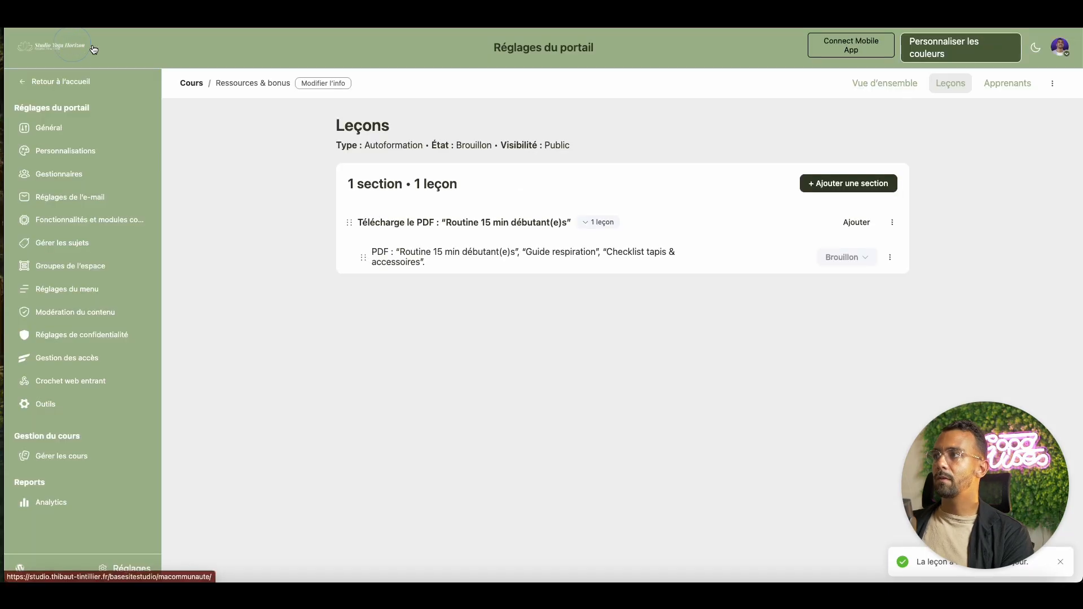
click(864, 257)
click(844, 304)
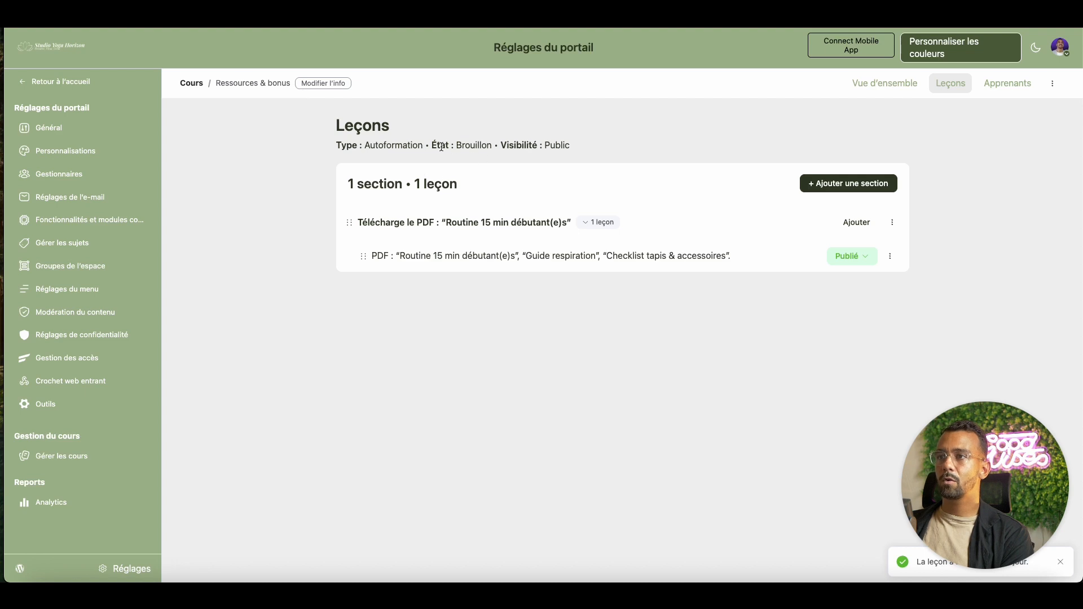
- Change the course from Brouillon to Publié, save, and return to the home feed
drag(433, 146, 491, 145)
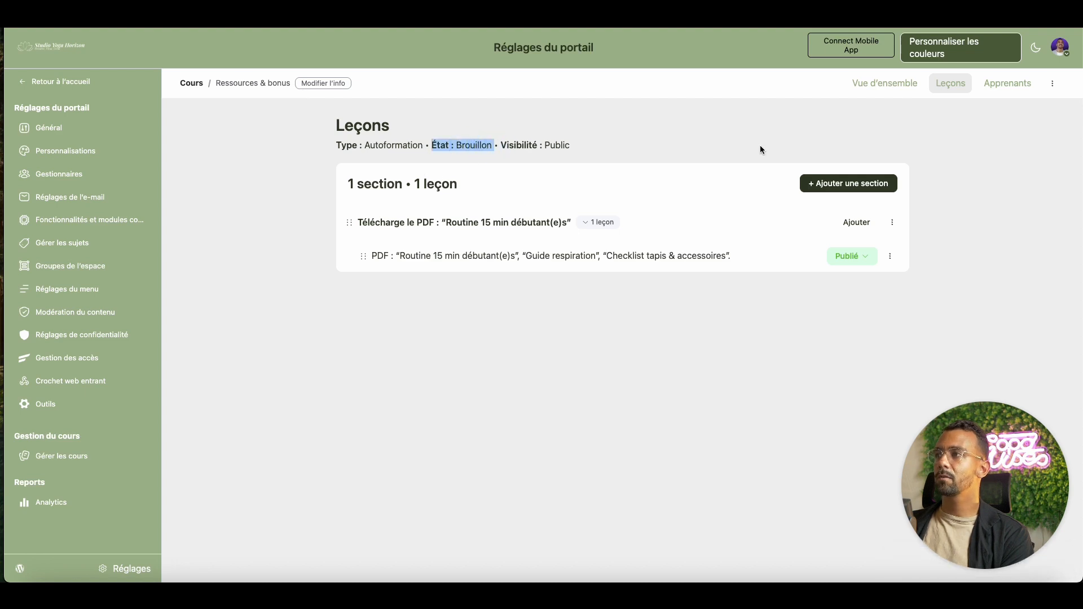
click(1052, 83)
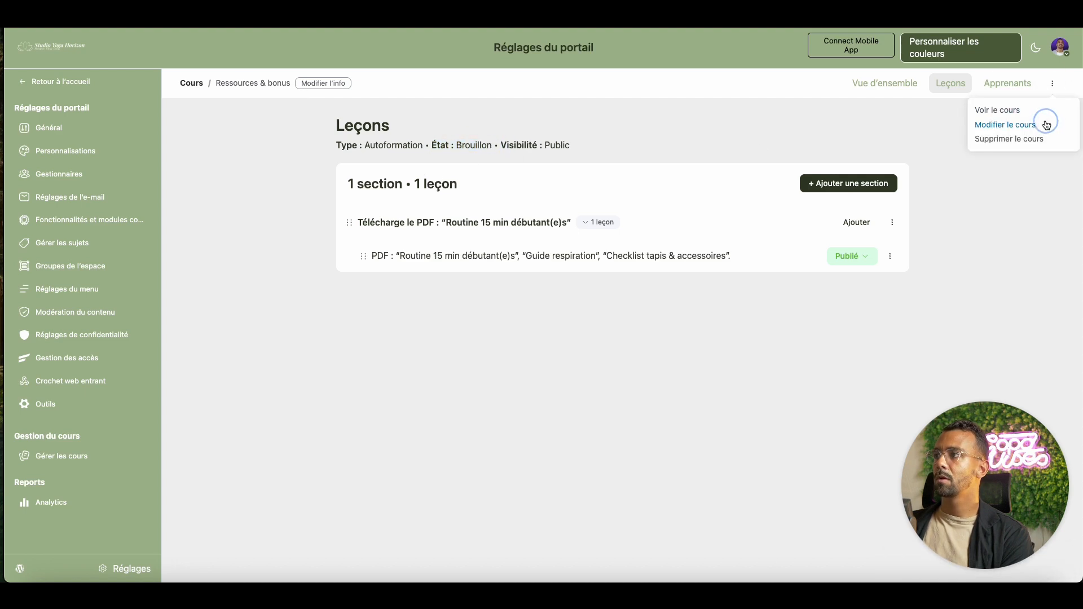
click(1047, 123)
click(355, 424)
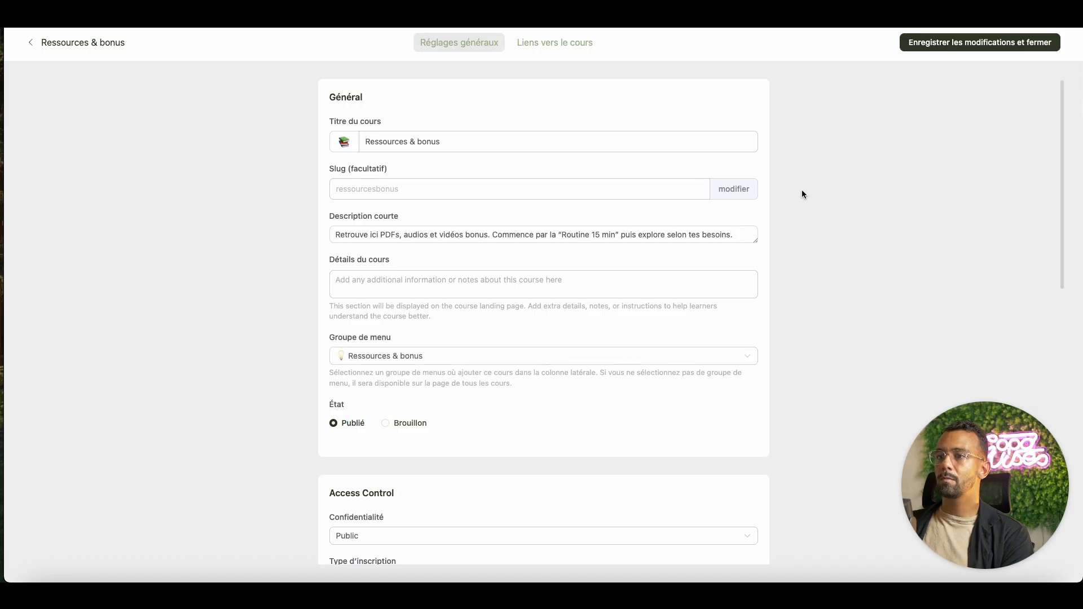
click(929, 47)
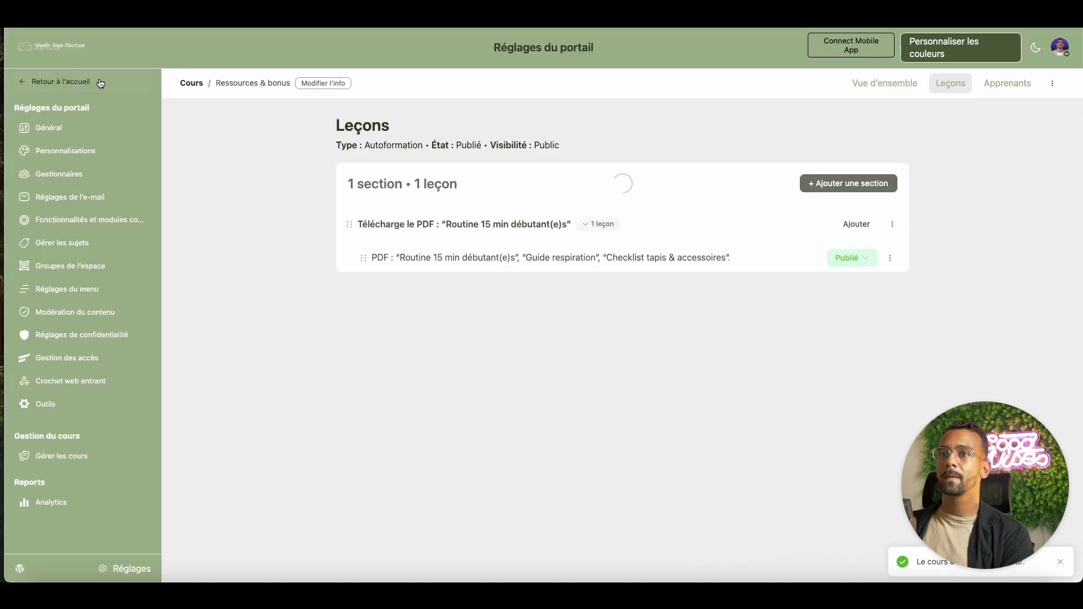
click(74, 83)
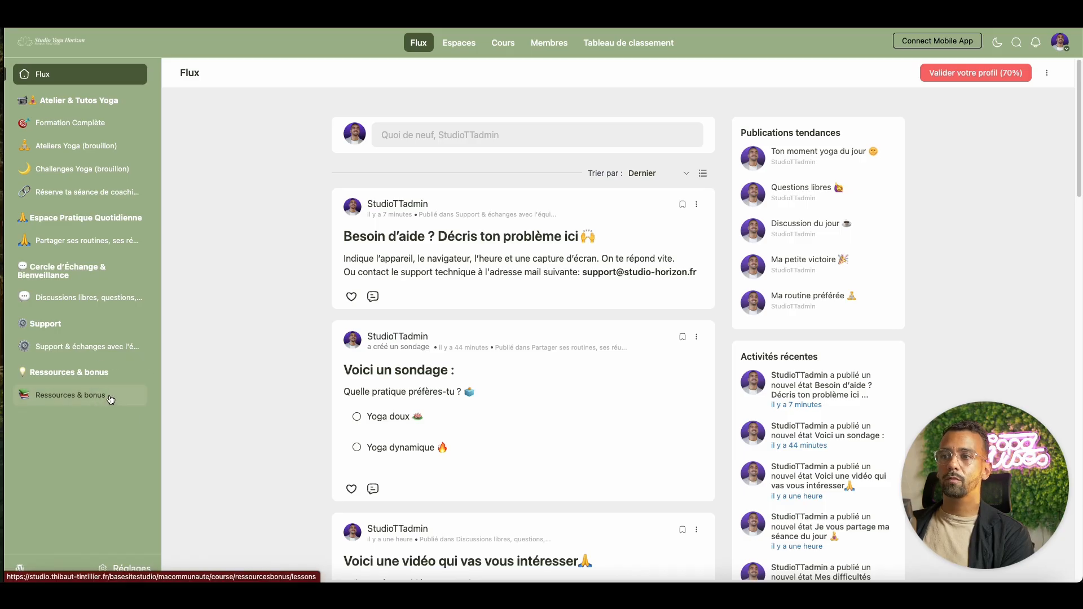
- Open Ressources & bonus, check the PDF lesson, and go back to the course overview
click(110, 401)
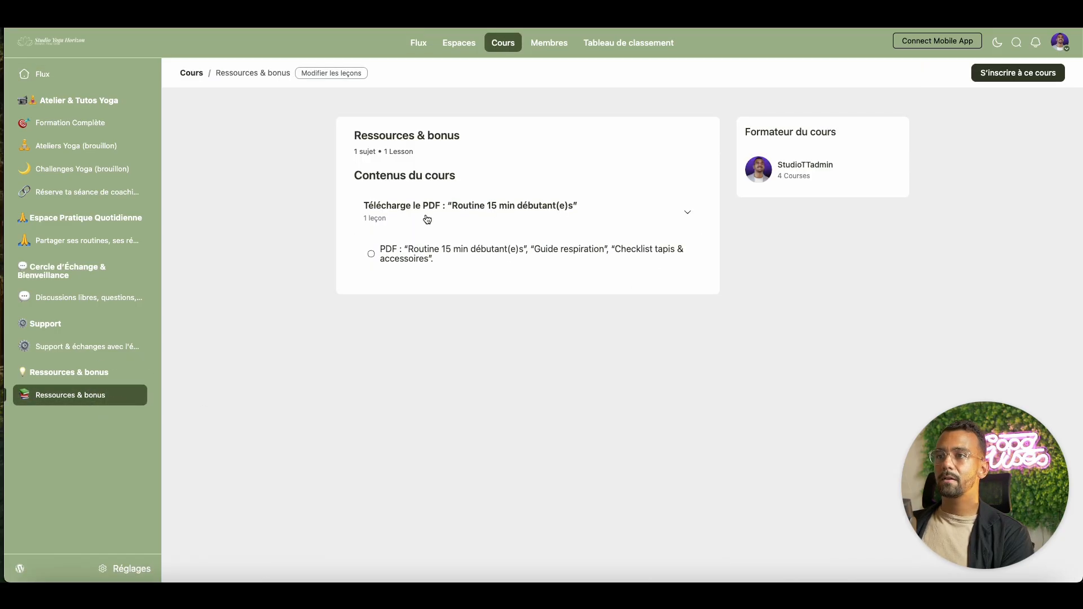
click(529, 260)
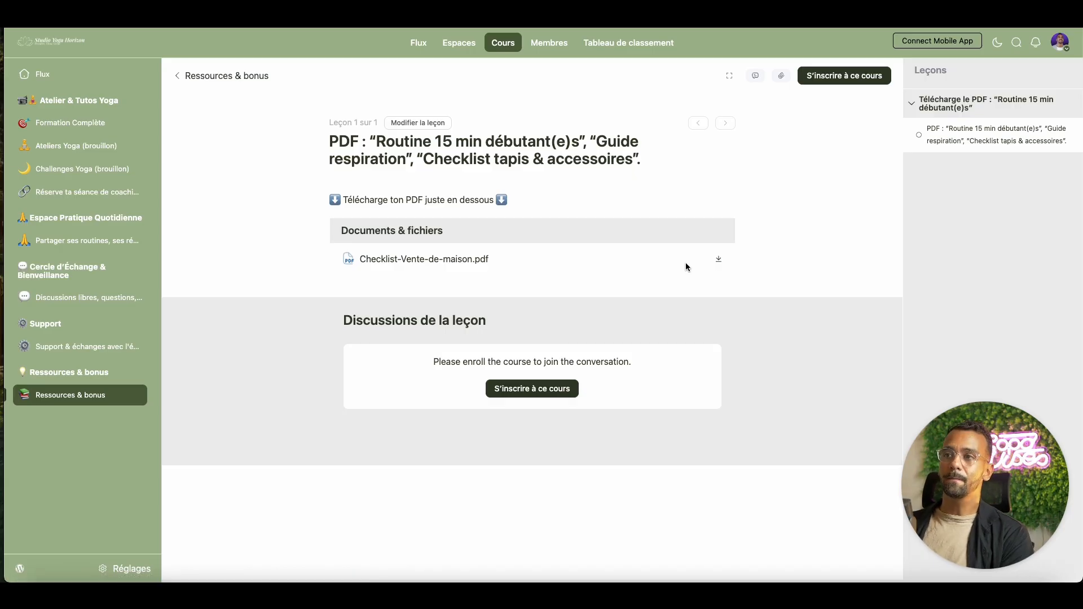
click(263, 78)
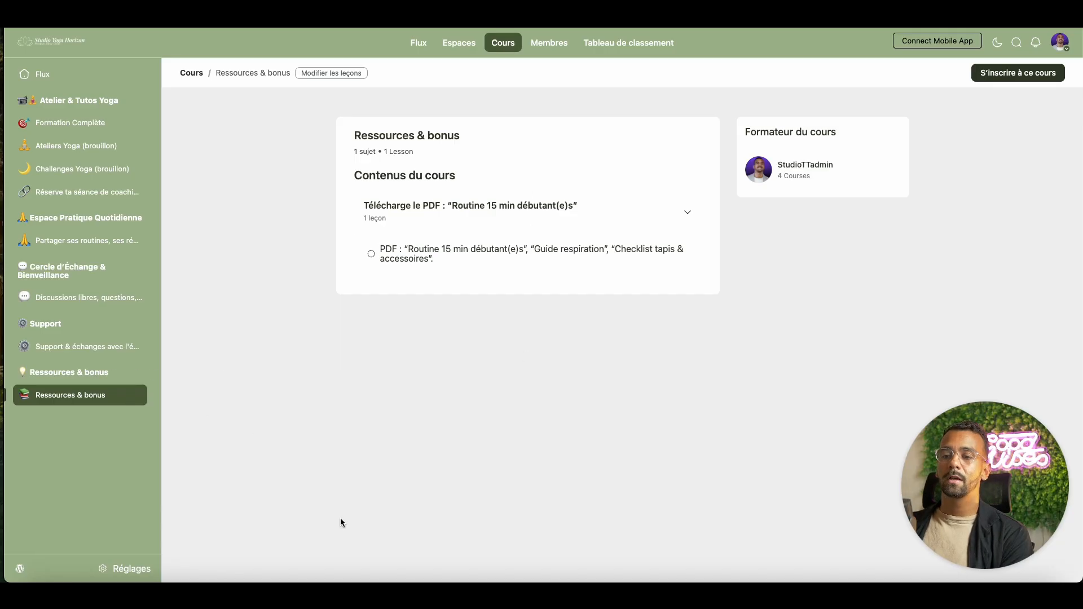
- Start a new space group in Réglages > Groupes de l'espace titled 'FAQ – Questions fréquentes'
click(130, 568)
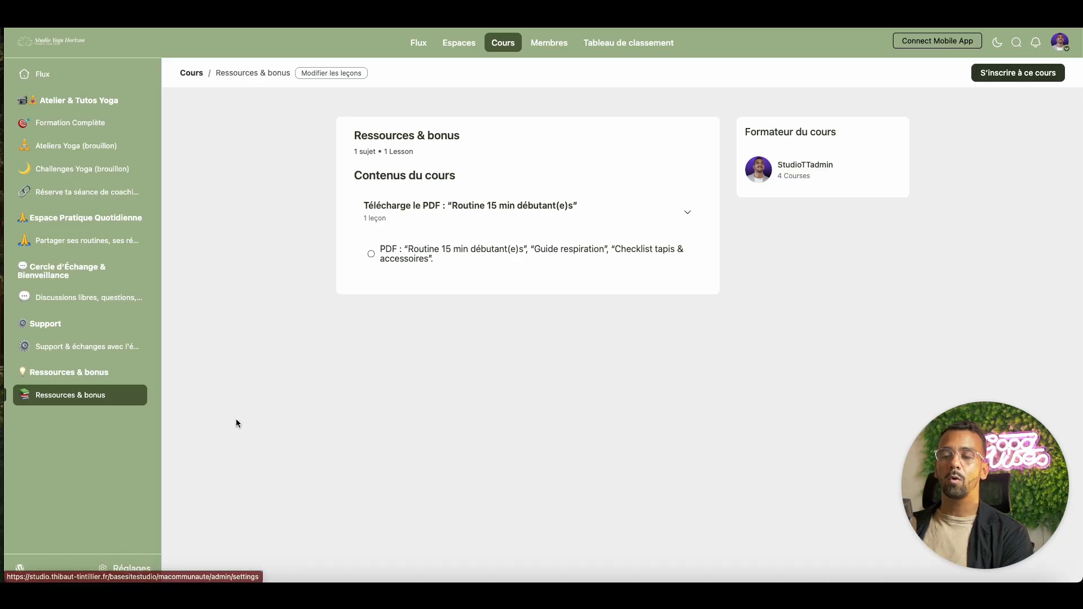
click(70, 265)
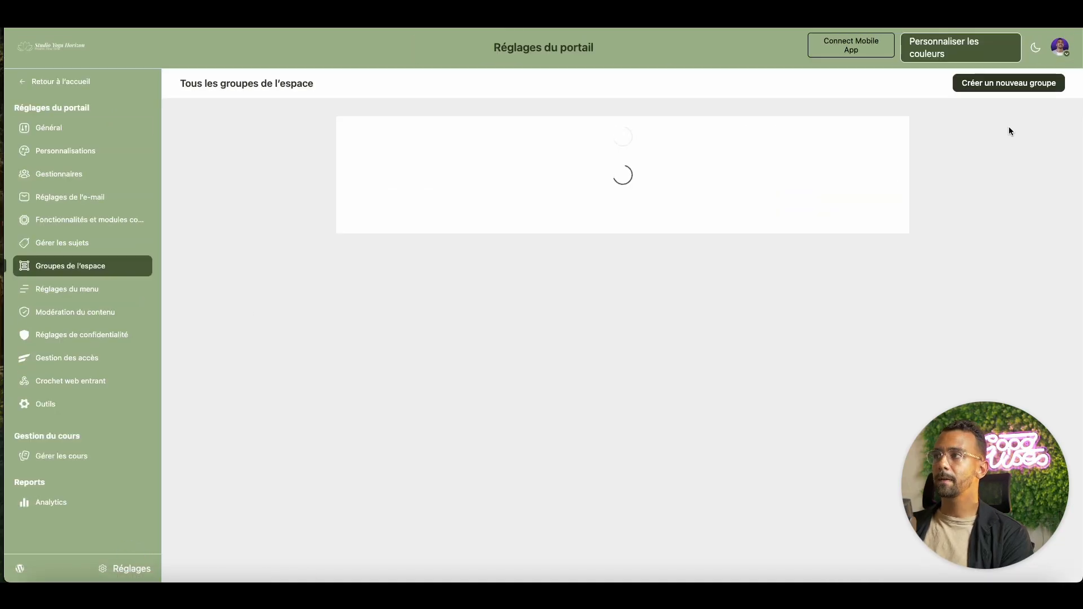
click(1010, 82)
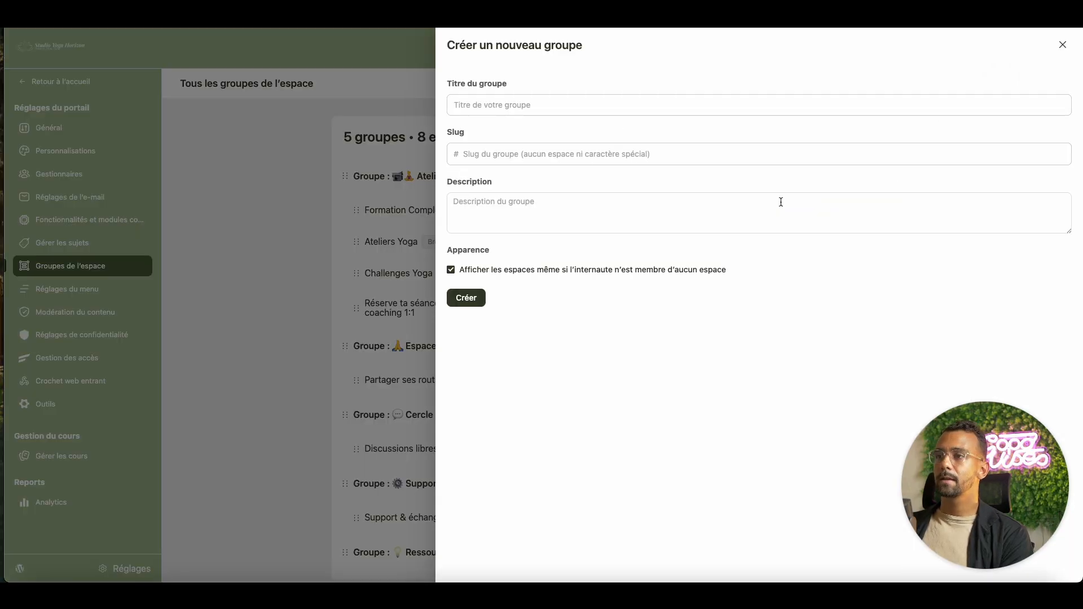
click(567, 103)
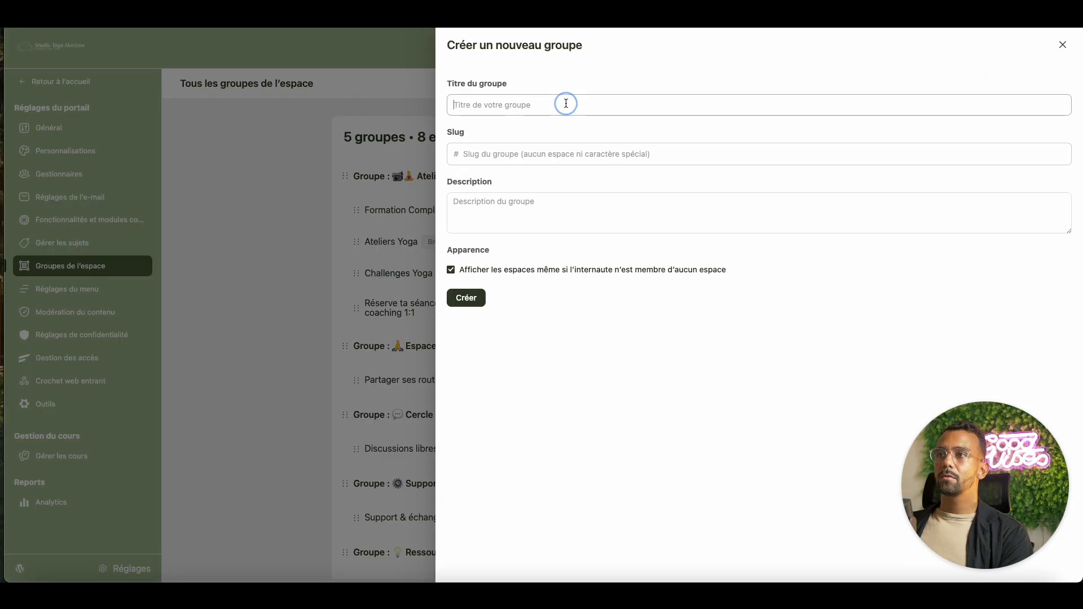
text(FAQ – Questions fréquentes)
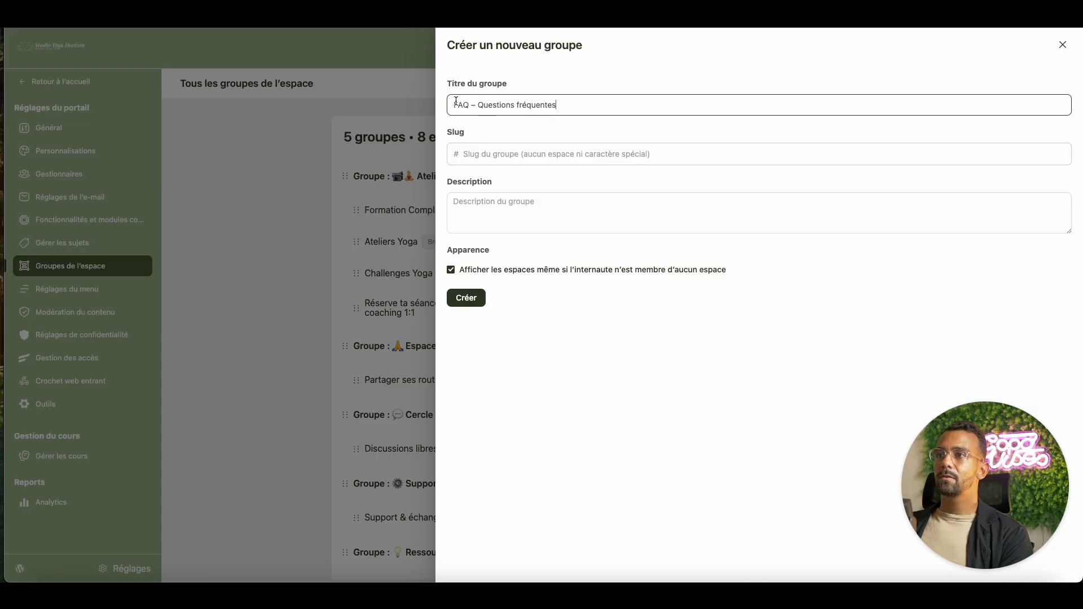
- Prefix the group title with the ⁉️ emoji
right_click(590, 102)
key(Escape)
key(ctrl+super+space)
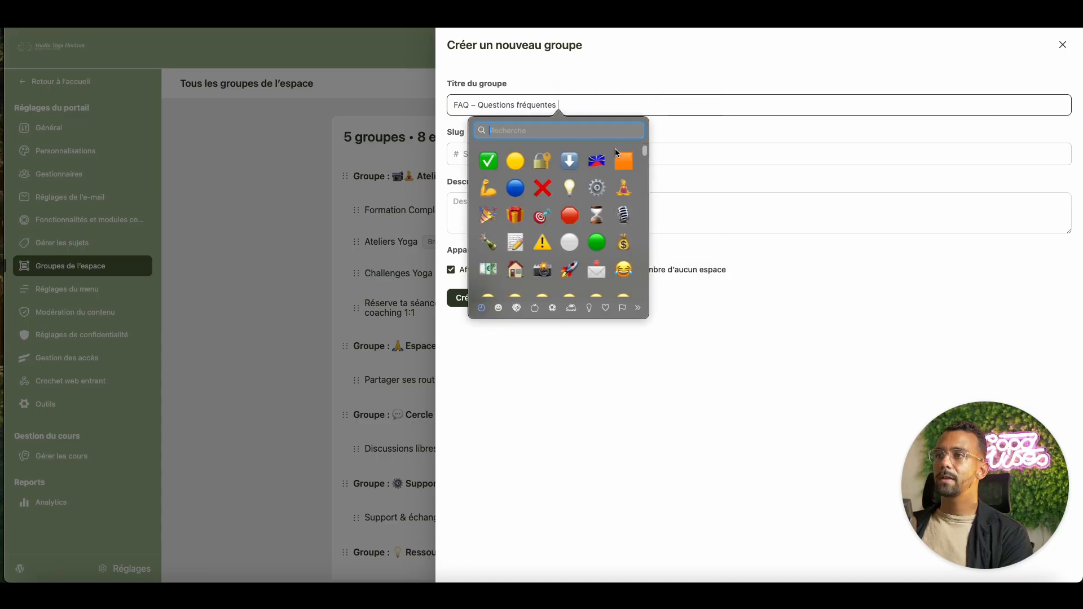
drag(646, 156, 642, 194)
text(?)
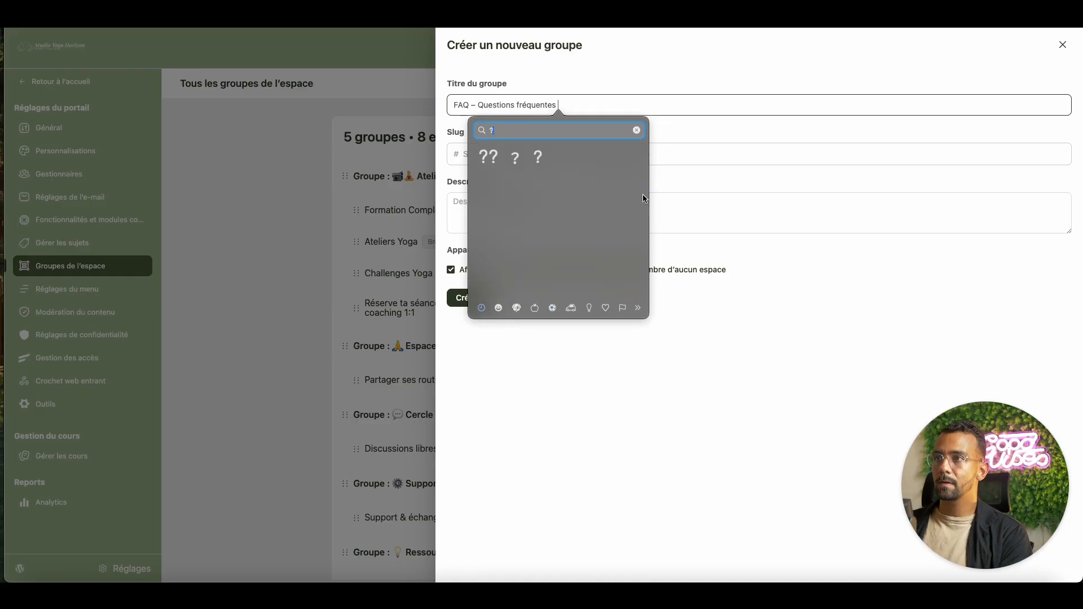
click(489, 157)
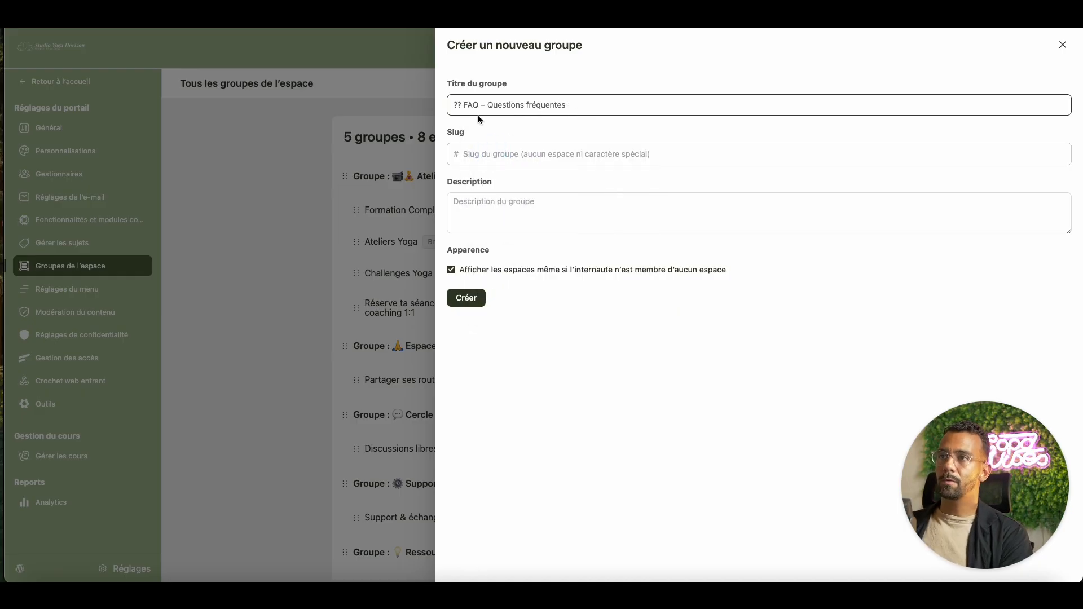
key(BackSpace)
key(BackSpace)
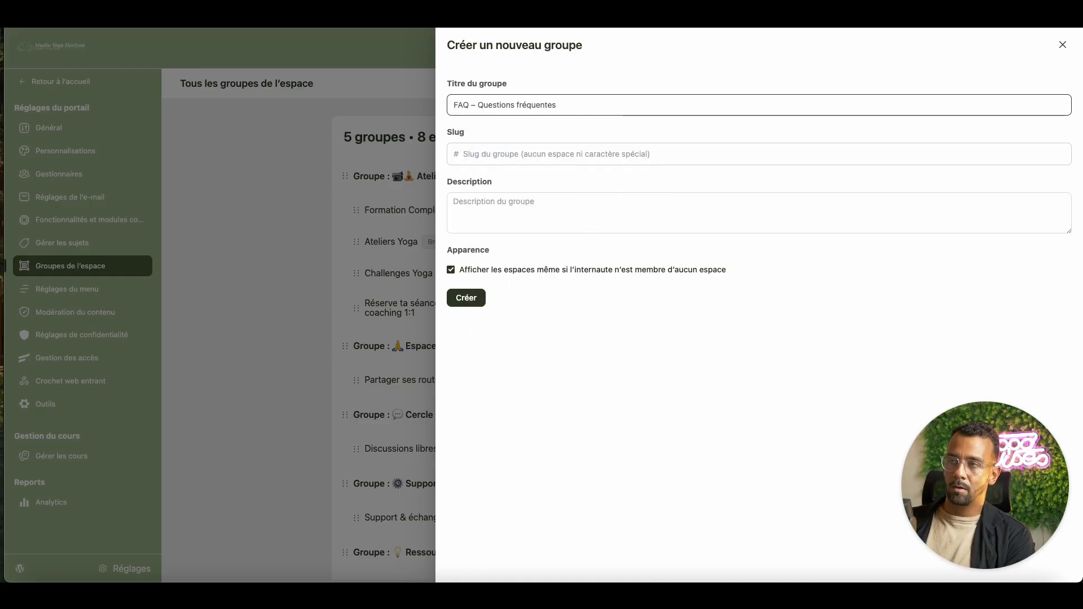
right_click(453, 101)
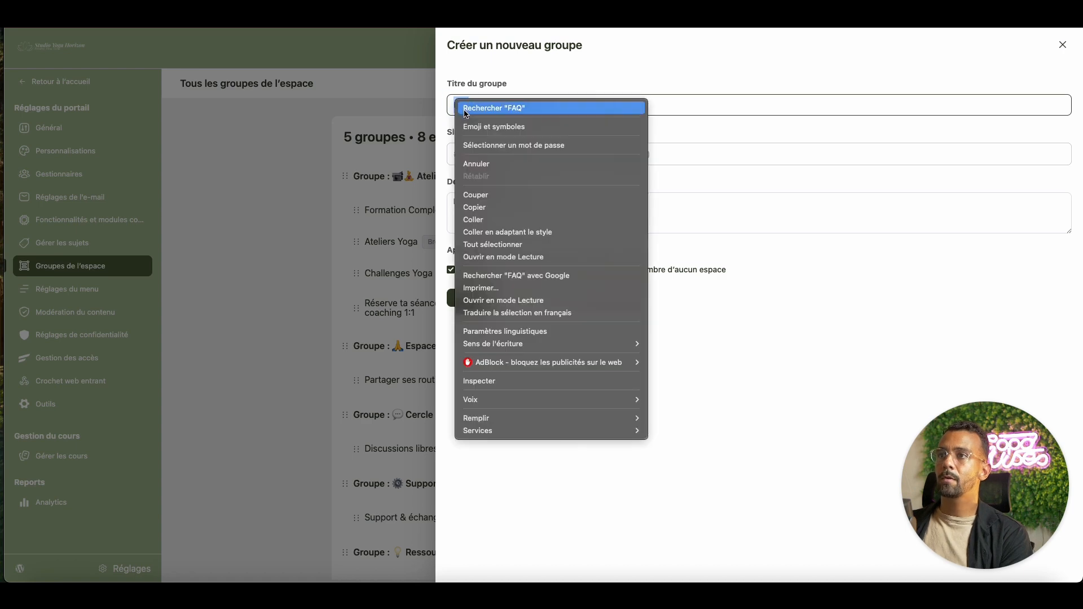
click(574, 153)
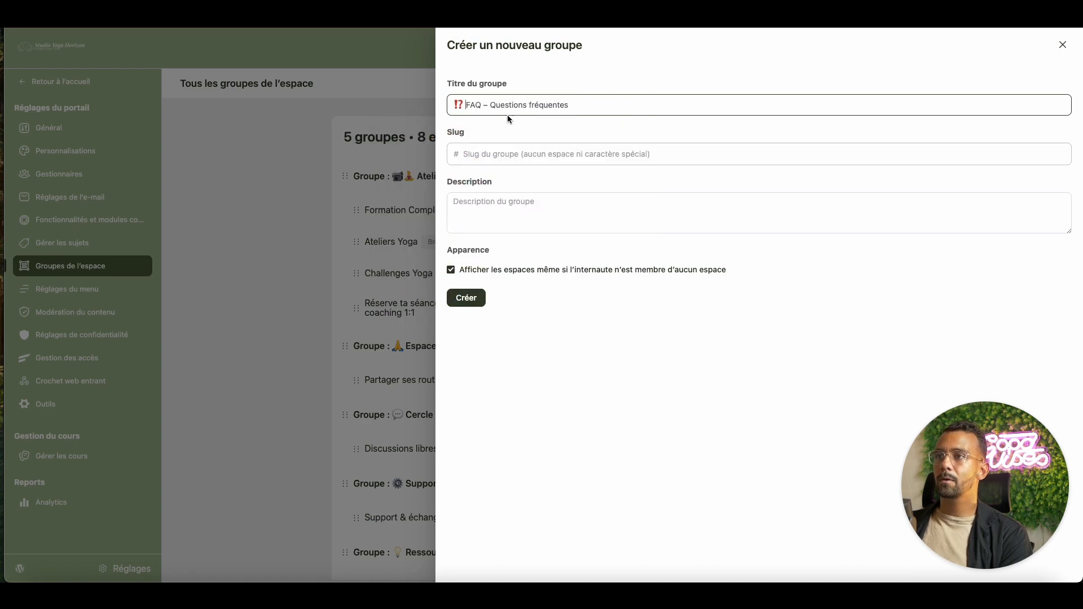
- Copy the title into the slug field and create the group
click(496, 105)
drag(466, 105, 573, 107)
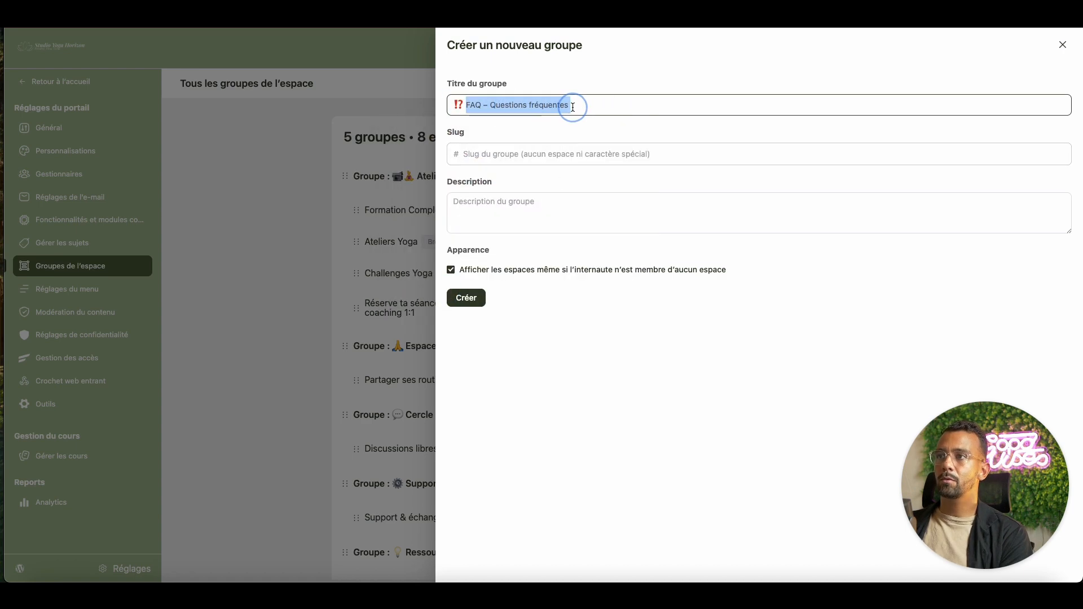
key(super+c)
click(530, 153)
key(super+v)
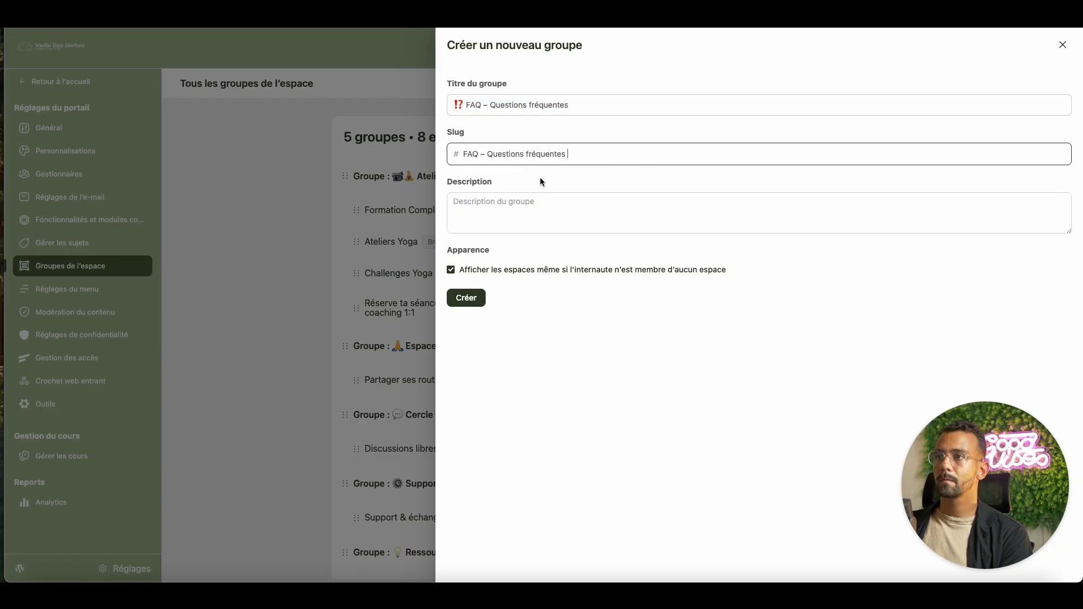
click(479, 292)
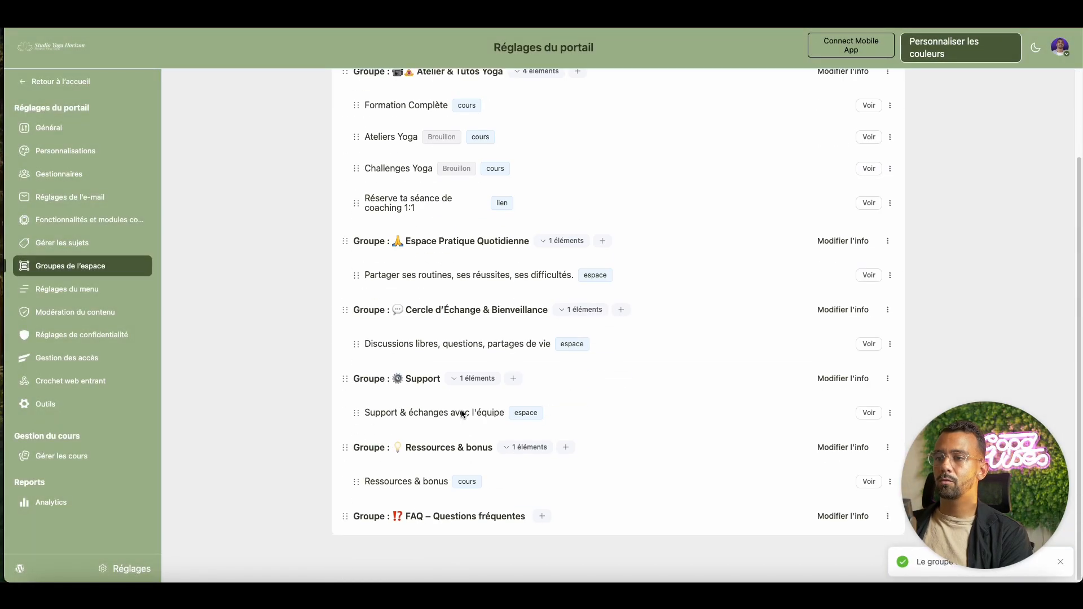
- Start a new course in the FAQ group titled 'FAQ – Questions fréquentes'
click(543, 517)
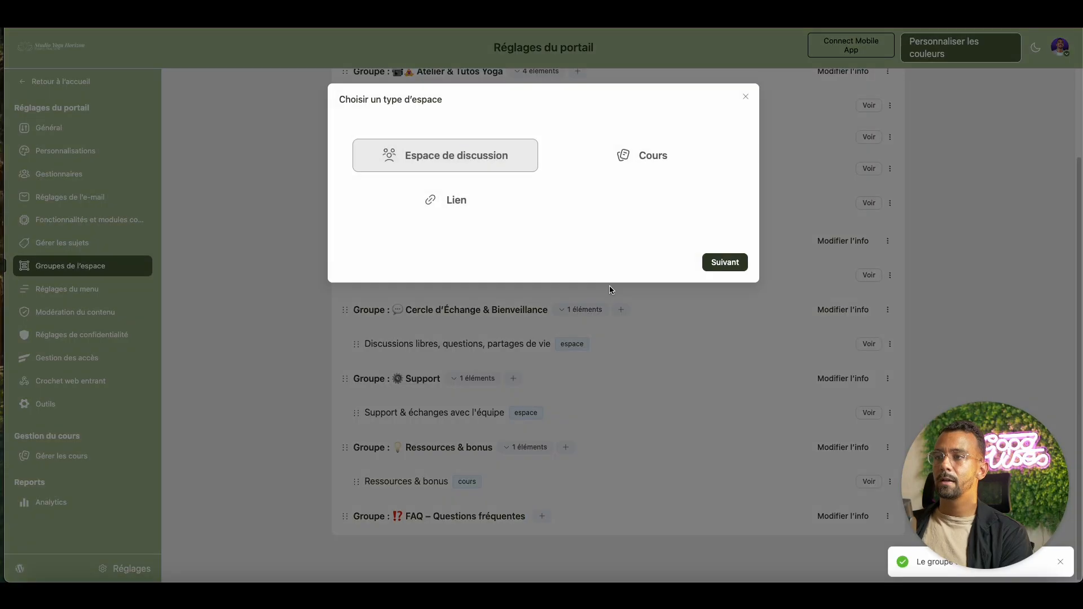
click(641, 161)
click(725, 261)
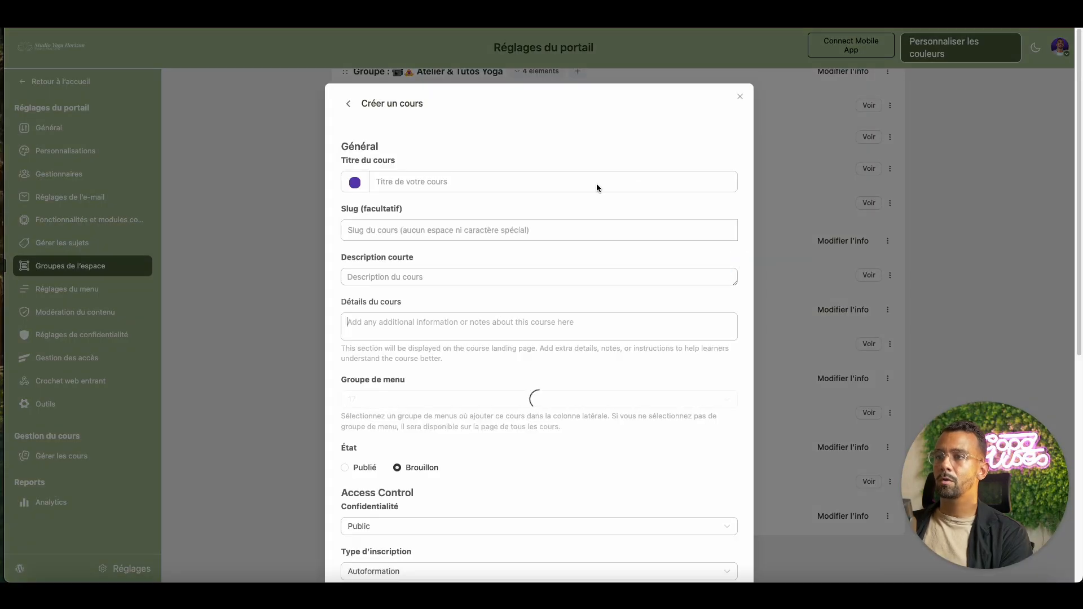
click(417, 178)
key(super+v)
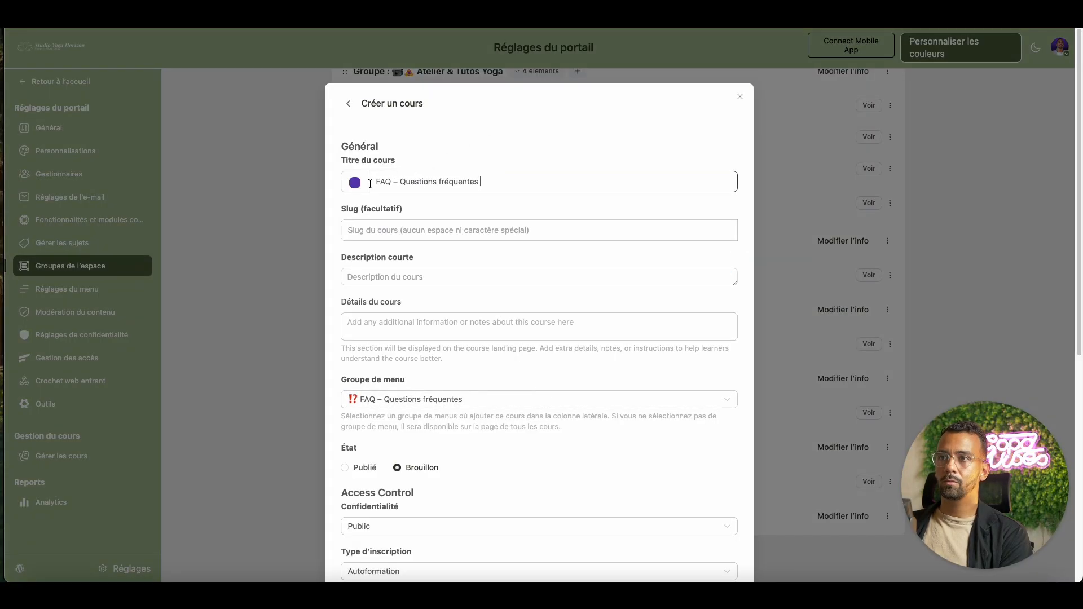
- Set the course icon to the ⁉ emoji found by searching '?'
click(355, 183)
click(455, 241)
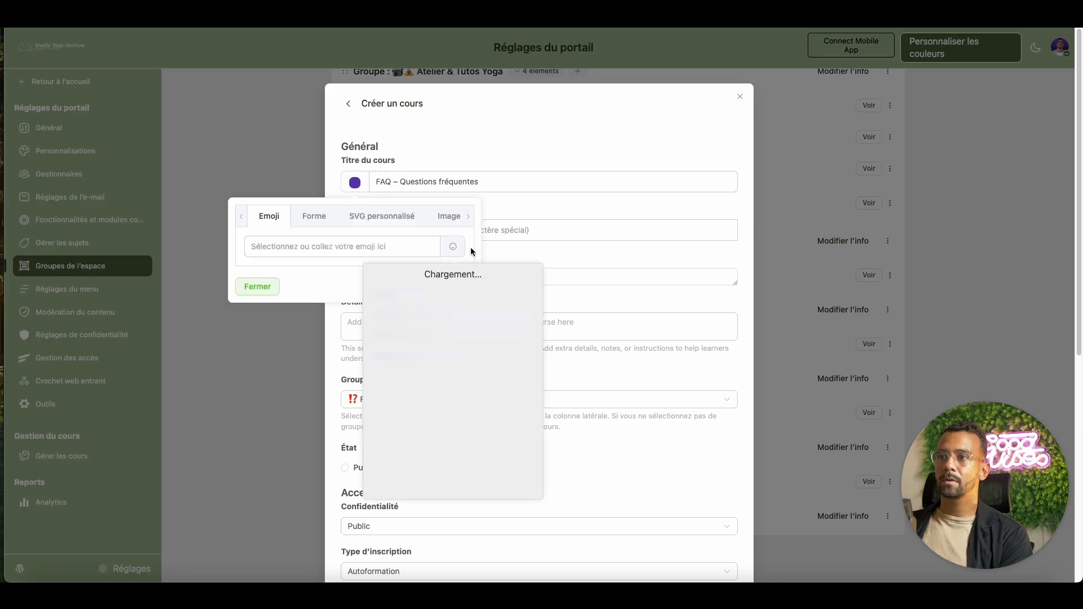
click(471, 301)
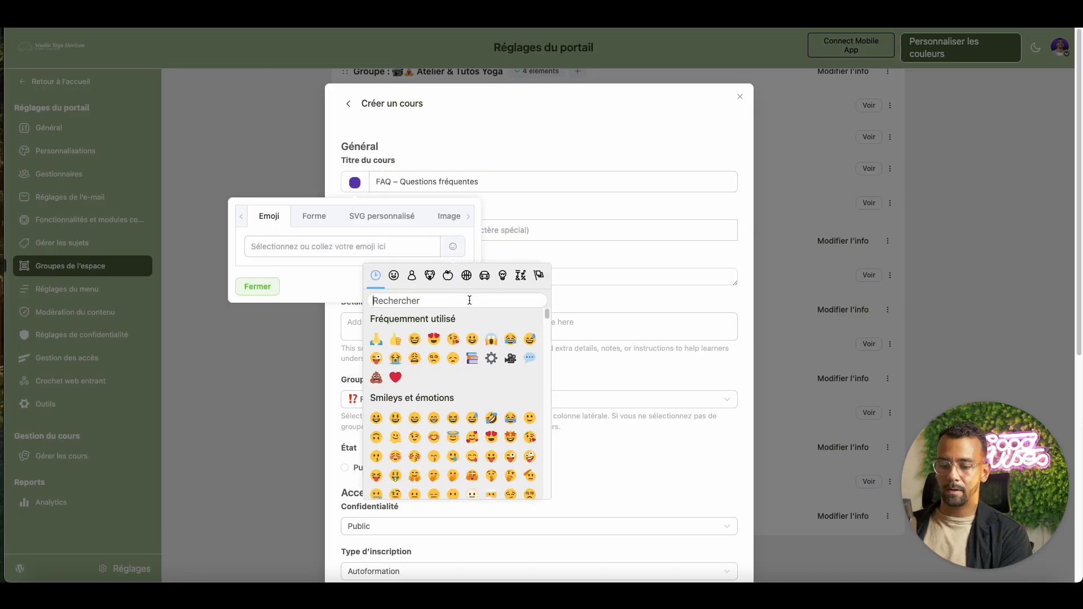
text(?)
click(512, 401)
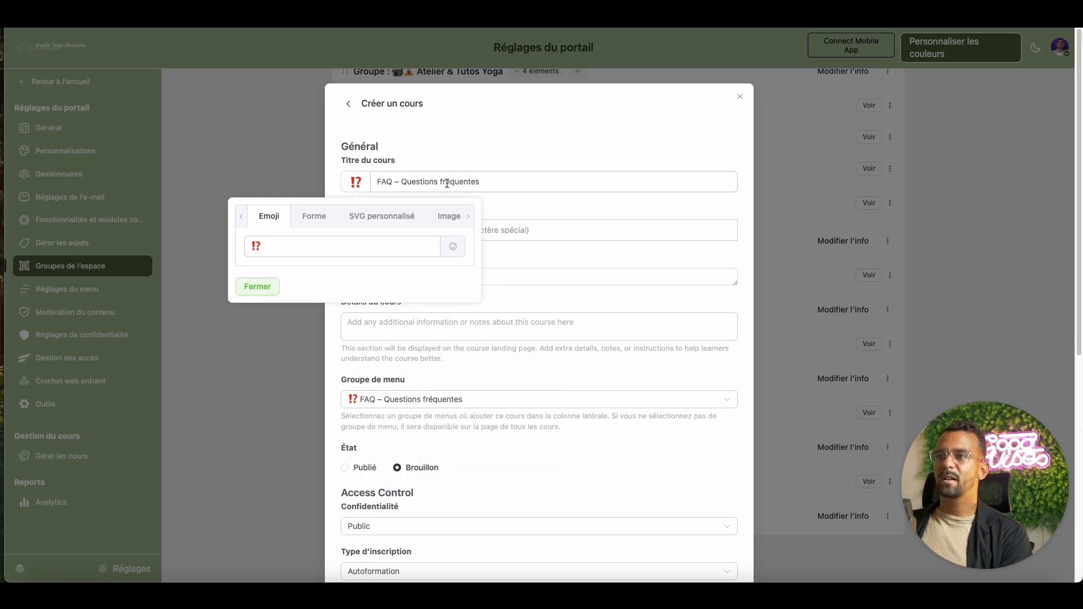
click(256, 288)
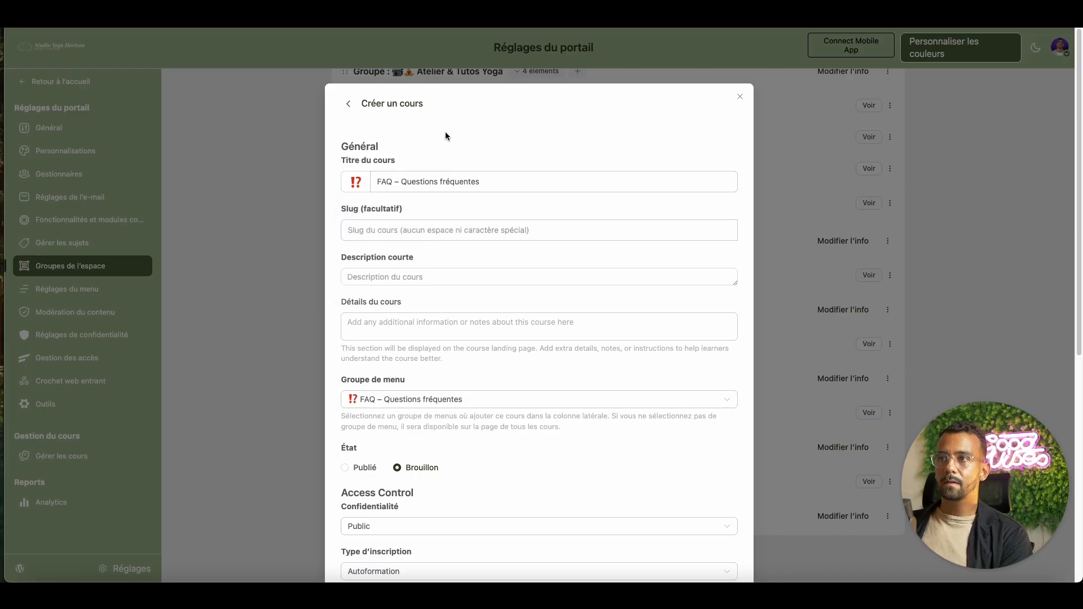
- Reuse the course title as the short description and set État to Publié
triple_click(491, 182)
key(super+c)
click(441, 283)
key(super+v)
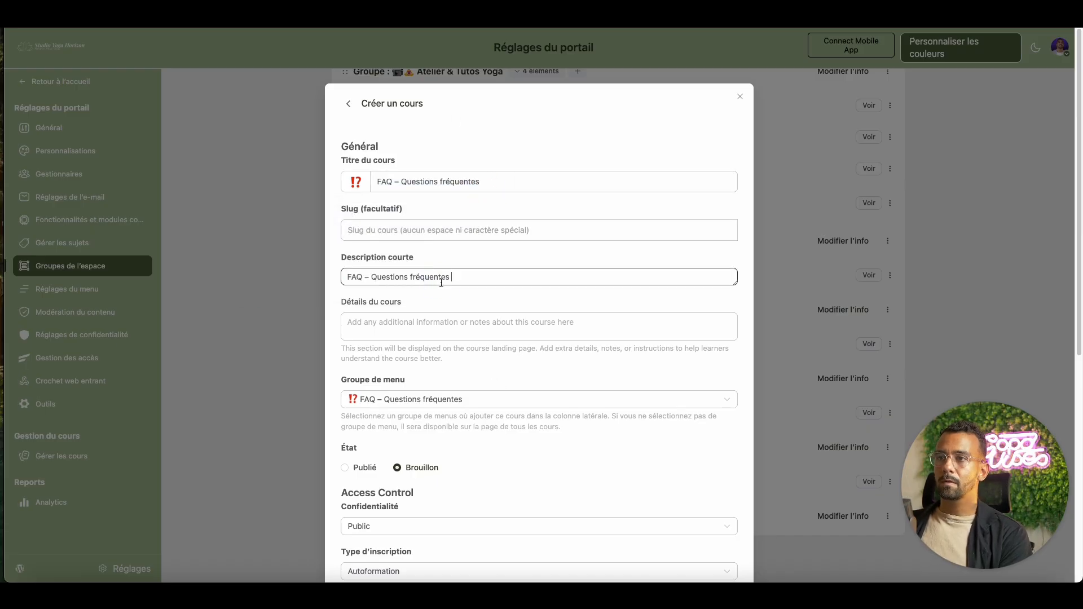
text(e)
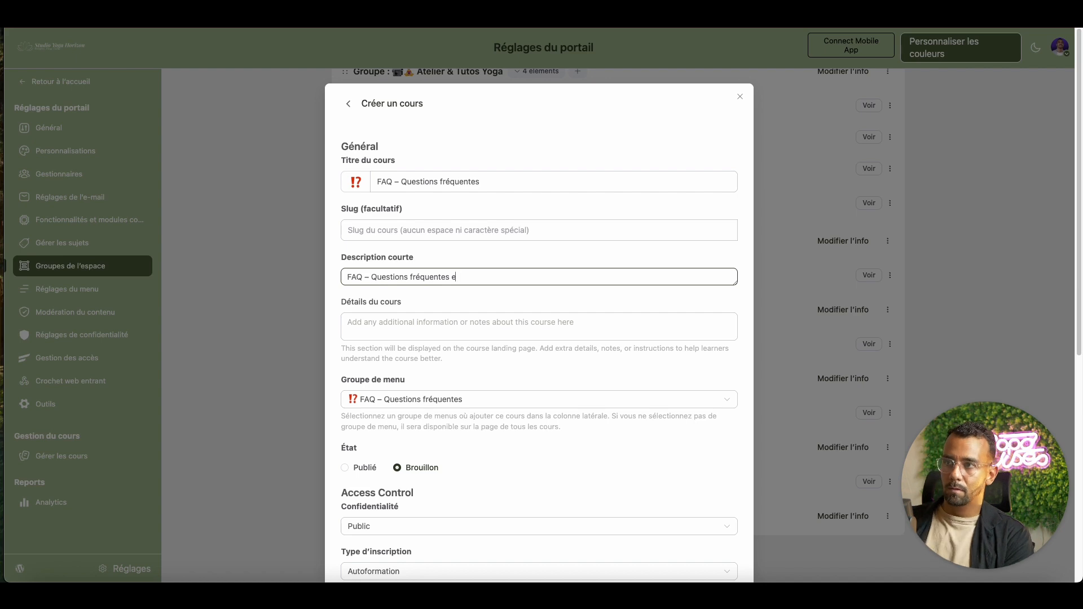
click(517, 299)
click(361, 468)
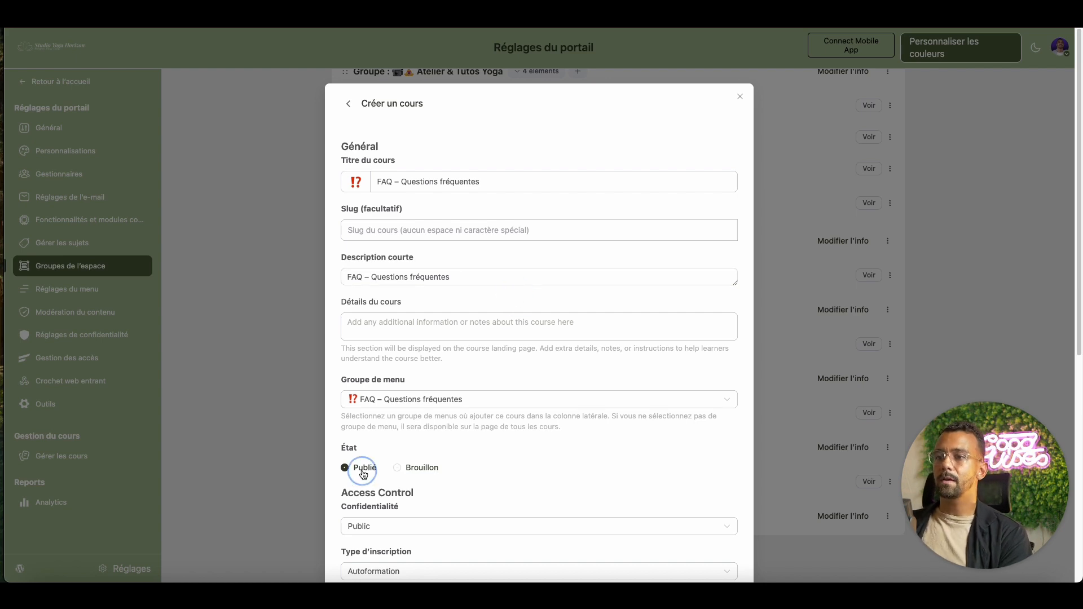
- Create the FAQ course and open its page
scroll(536, 457, down, 1)
scroll(536, 457, down, 5)
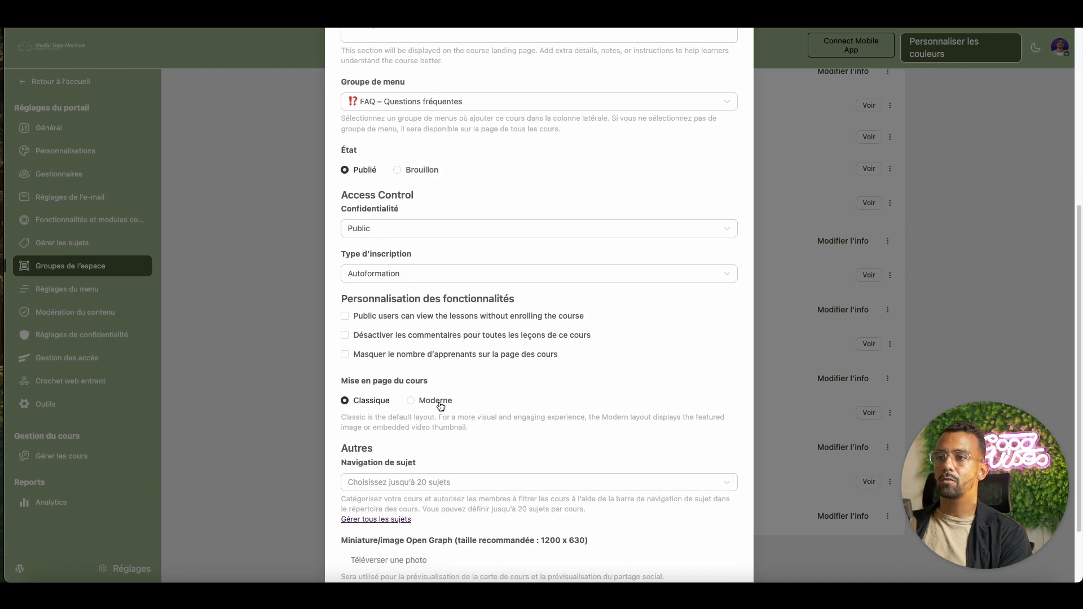
scroll(408, 411, down, 2)
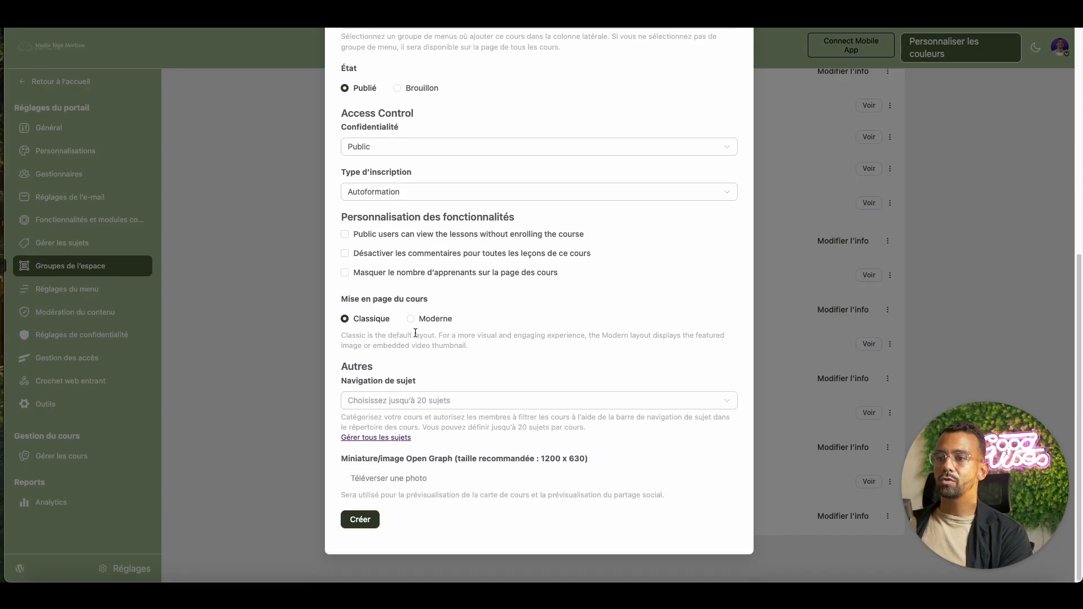
click(366, 520)
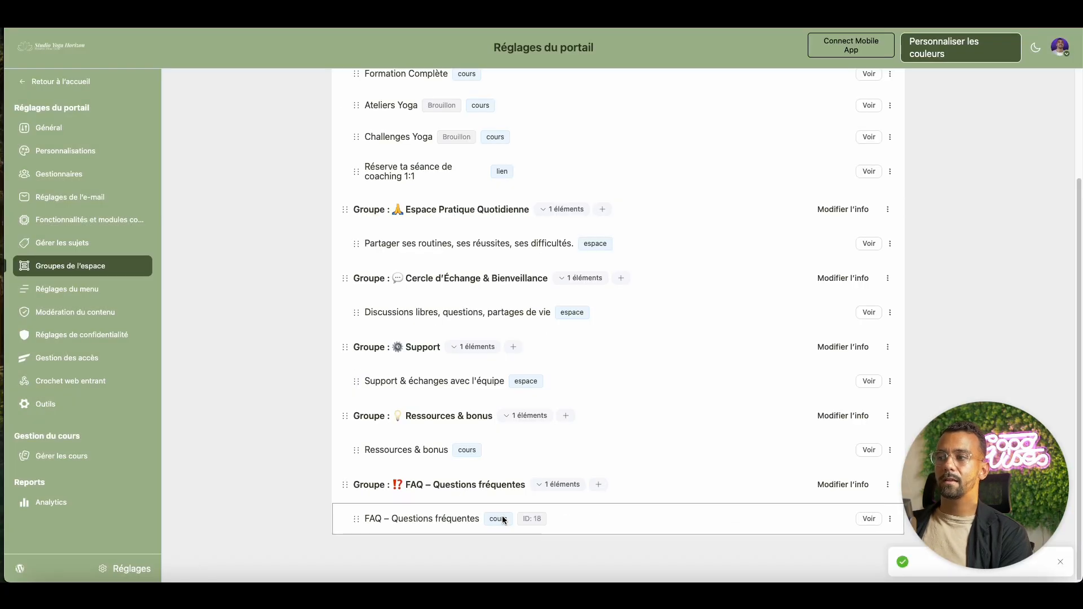
click(869, 519)
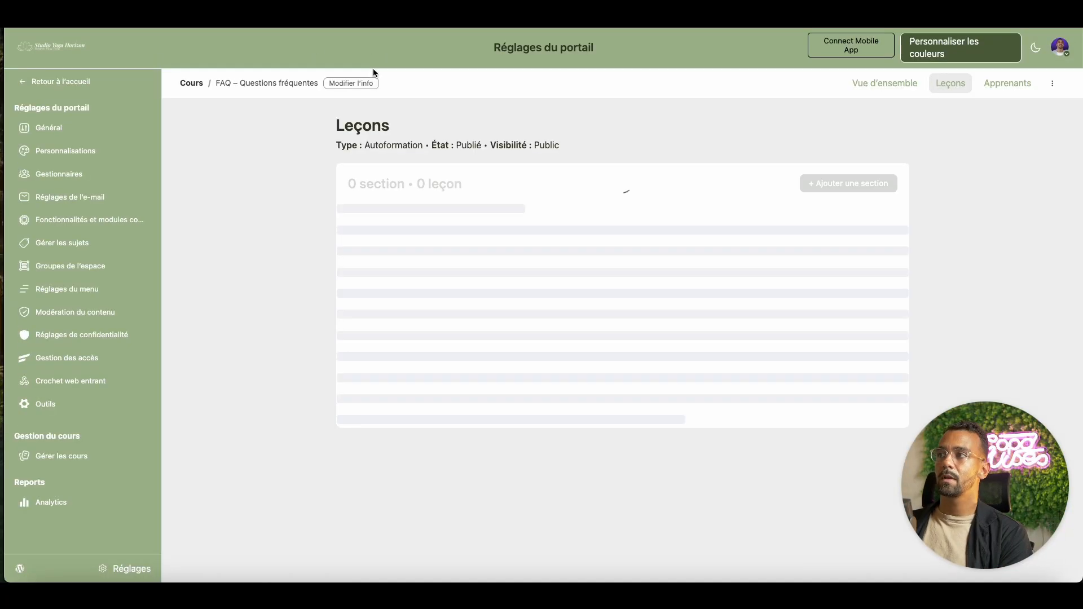
- Add the section 'Q1. Question 1'
click(848, 183)
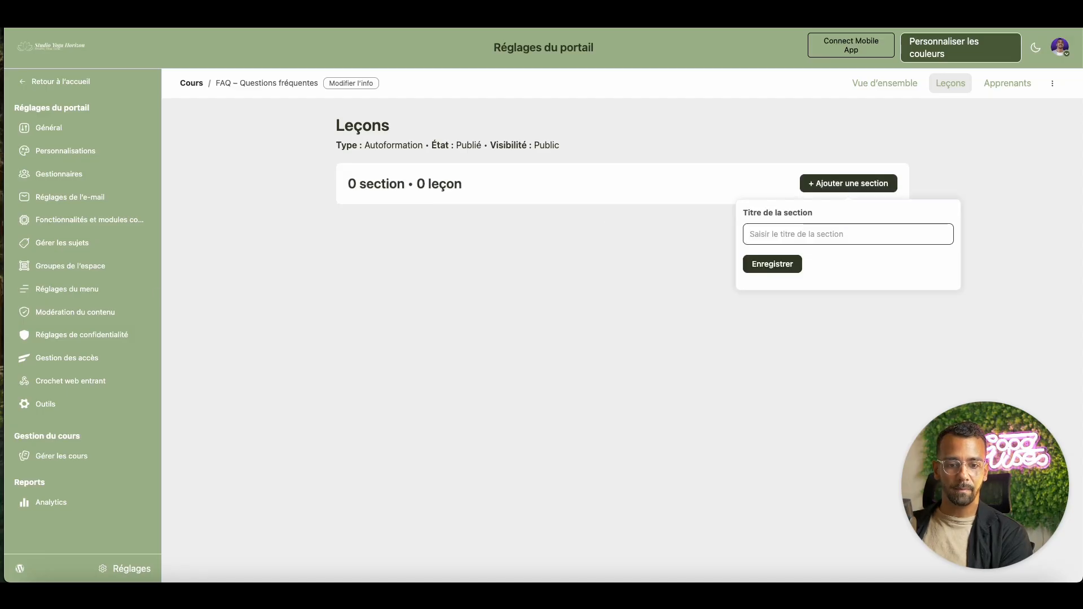
click(794, 233)
text(Q1.)
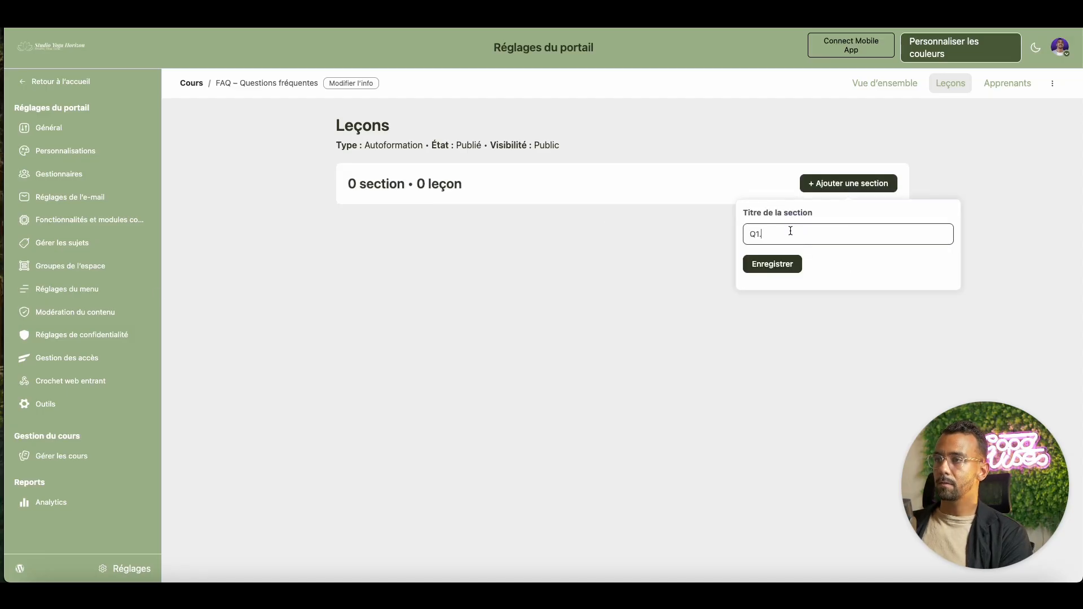
text( Question 1)
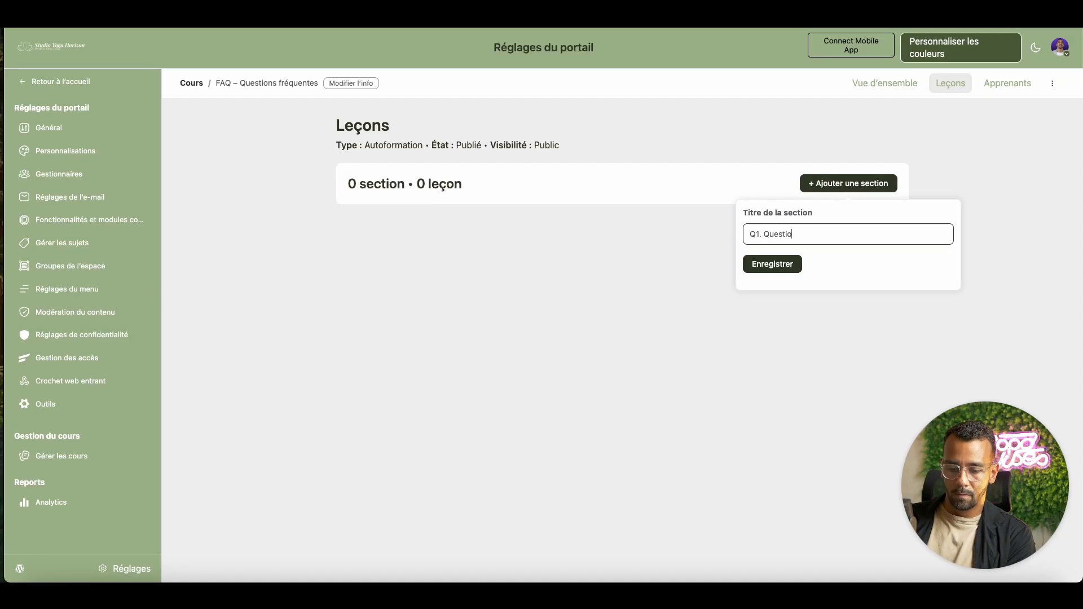
click(797, 269)
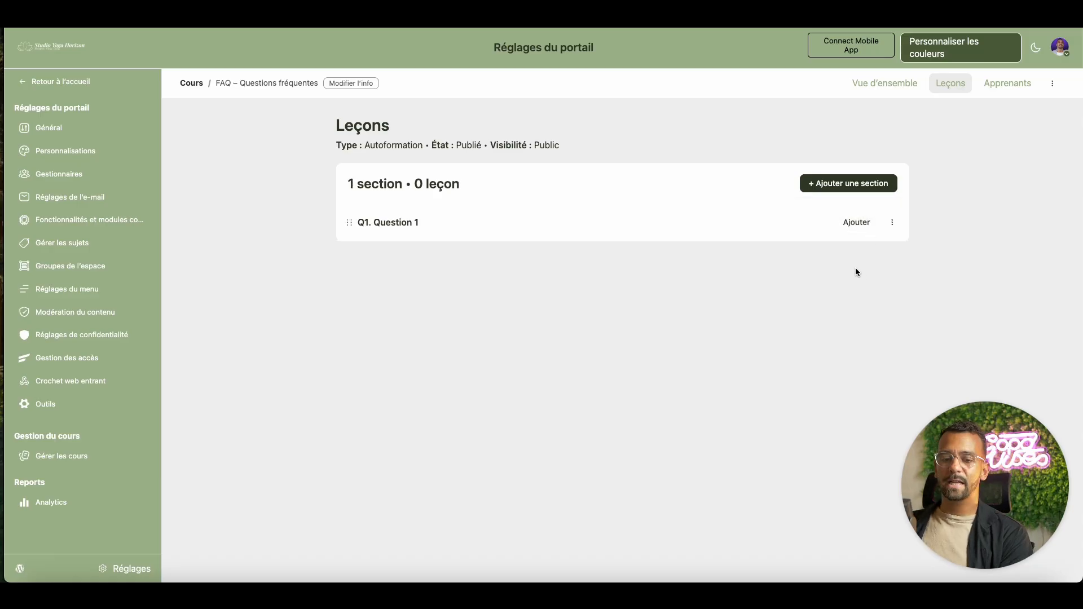
click(892, 222)
click(899, 261)
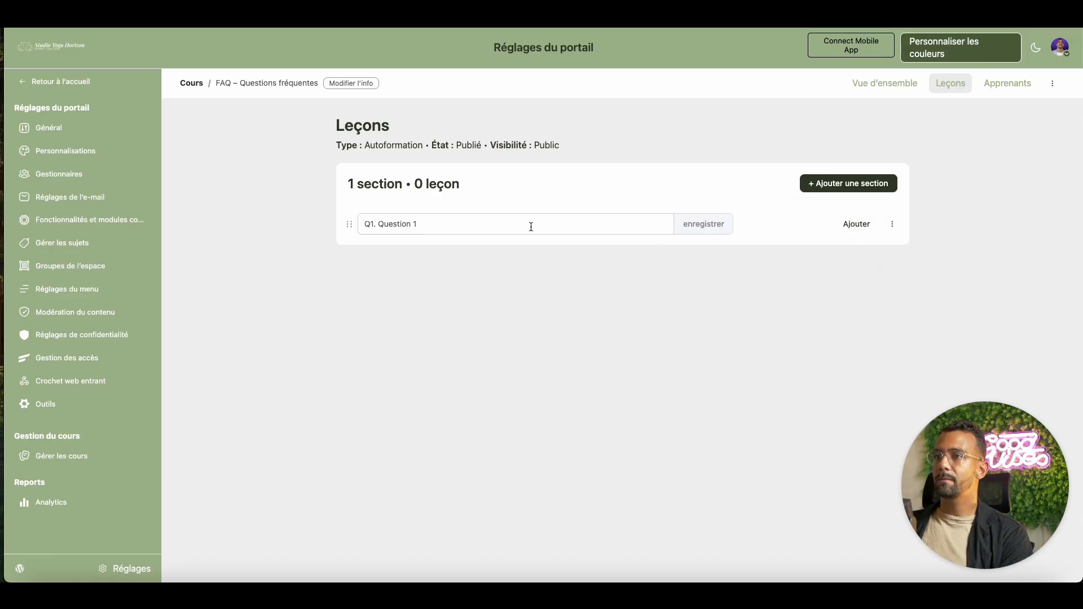
triple_click(487, 224)
key(ctrl+c)
click(712, 227)
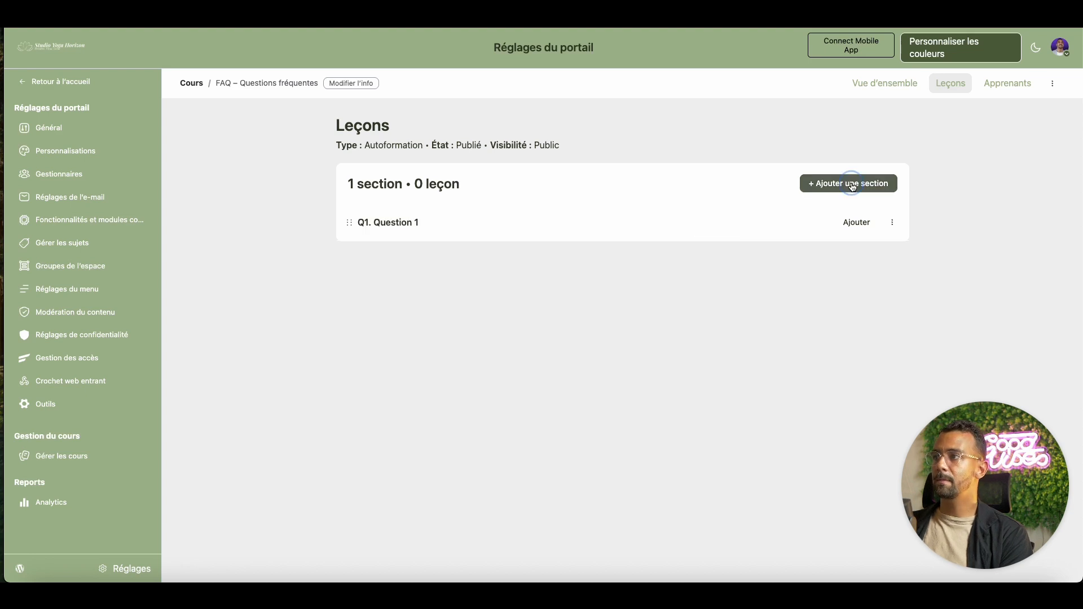
- Add the section 'Q2. Question 2' from the copied title
click(849, 181)
key(ctrl+v)
click(759, 232)
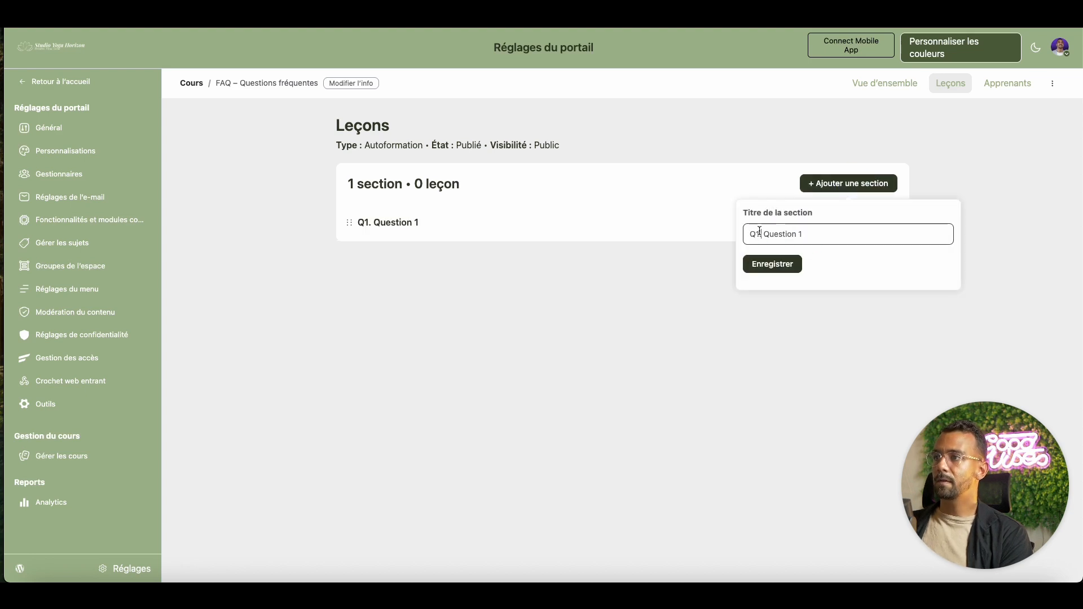
click(759, 232)
key(BackSpace)
text(2)
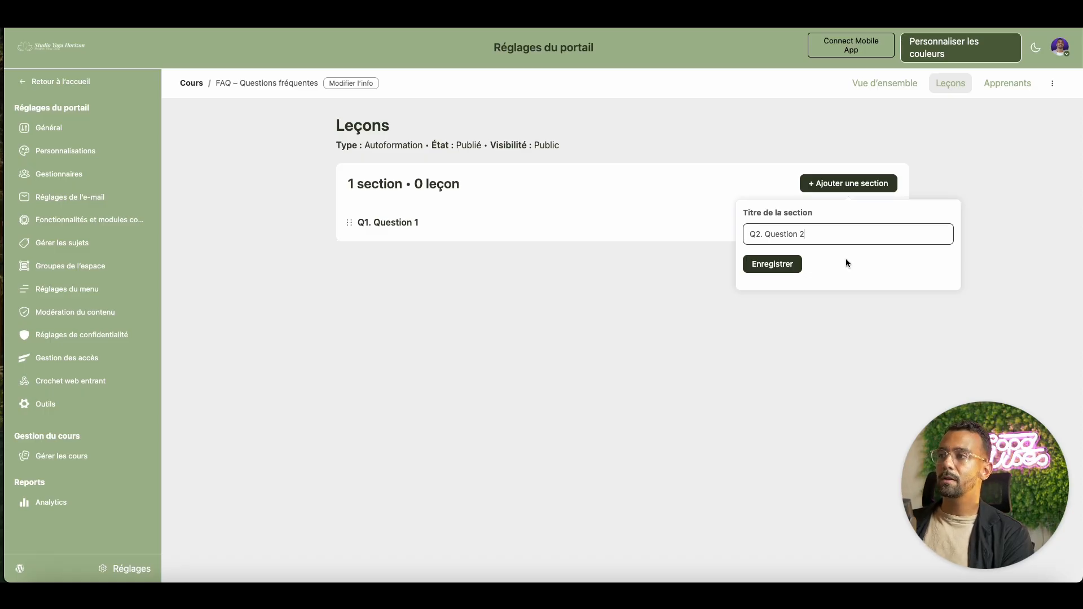
triple_click(787, 237)
key(super+c)
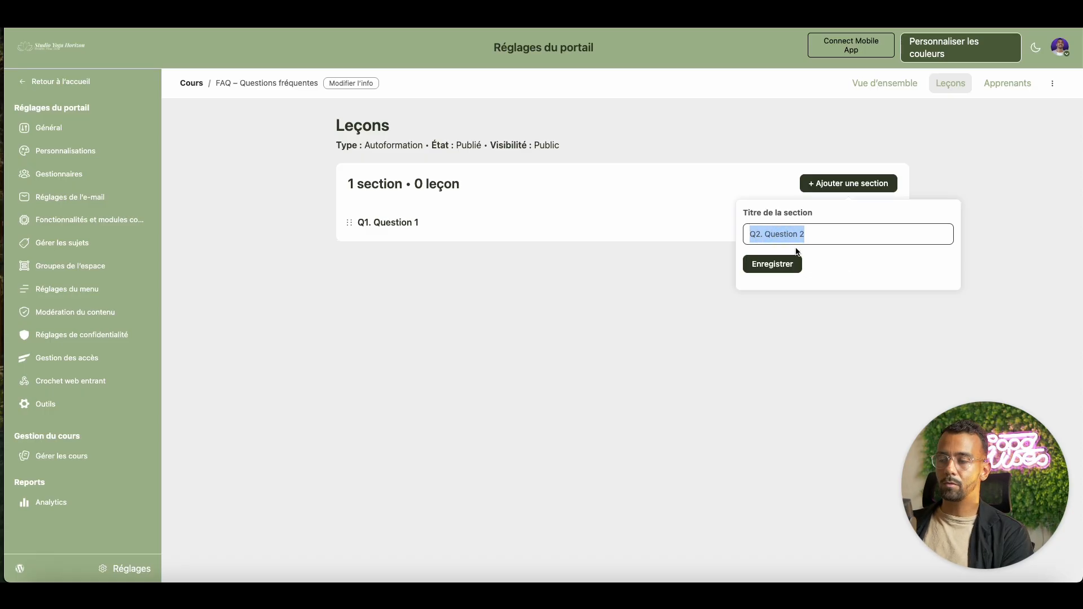
click(781, 263)
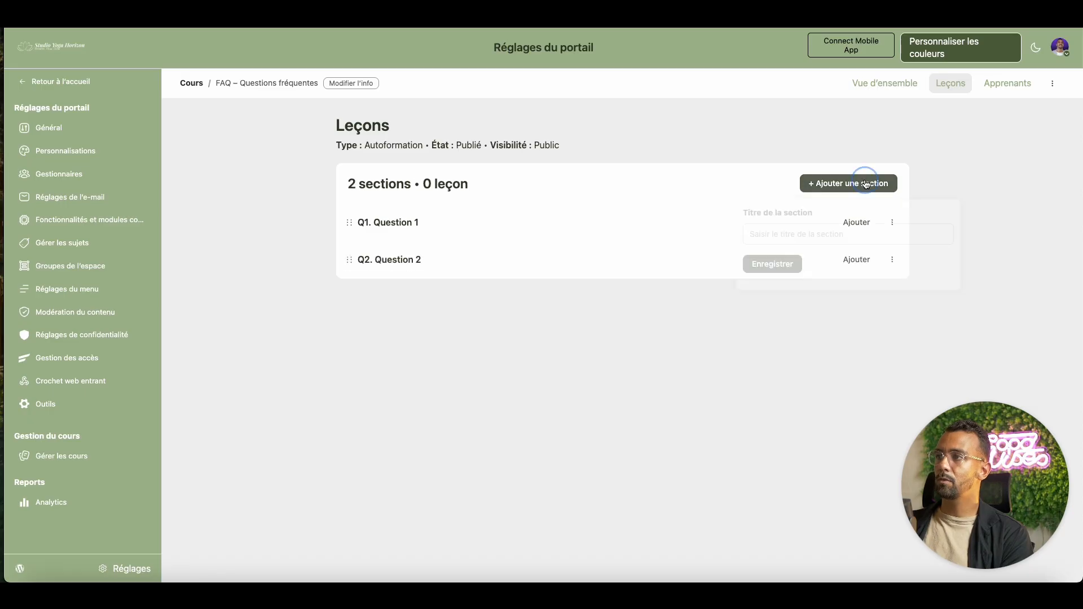
- Add the section 'Q3. Question 3'
click(869, 182)
key(super+v)
click(760, 234)
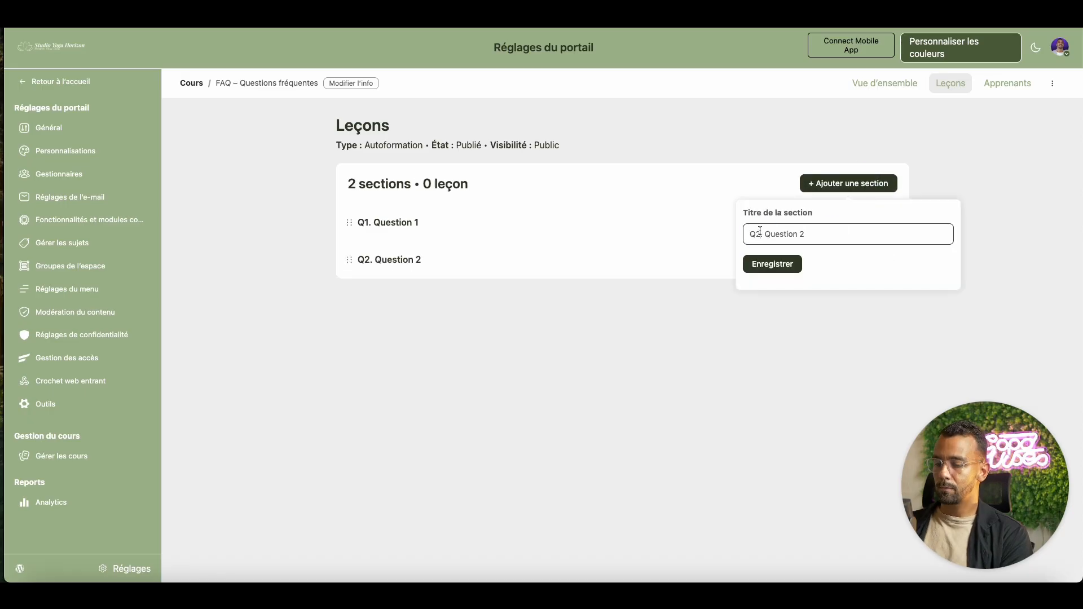
key(BackSpace)
text(3)
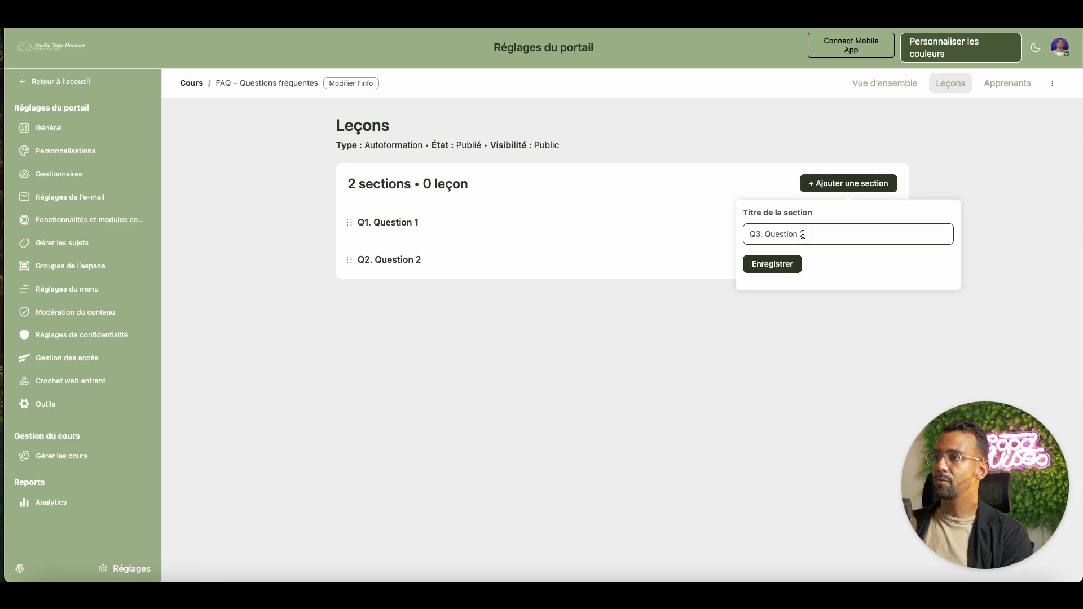
text(3)
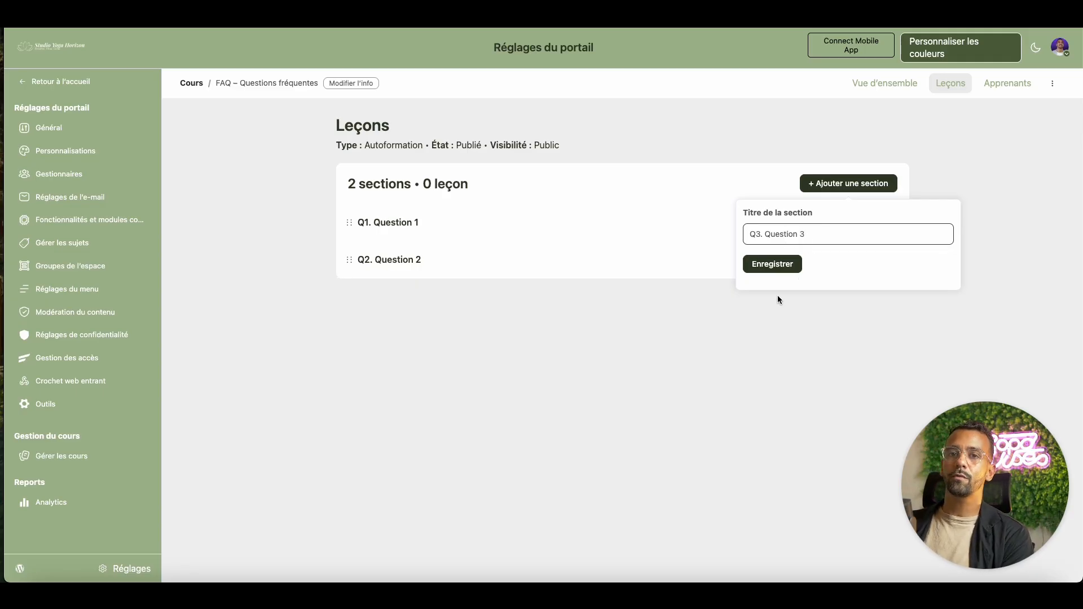
click(783, 269)
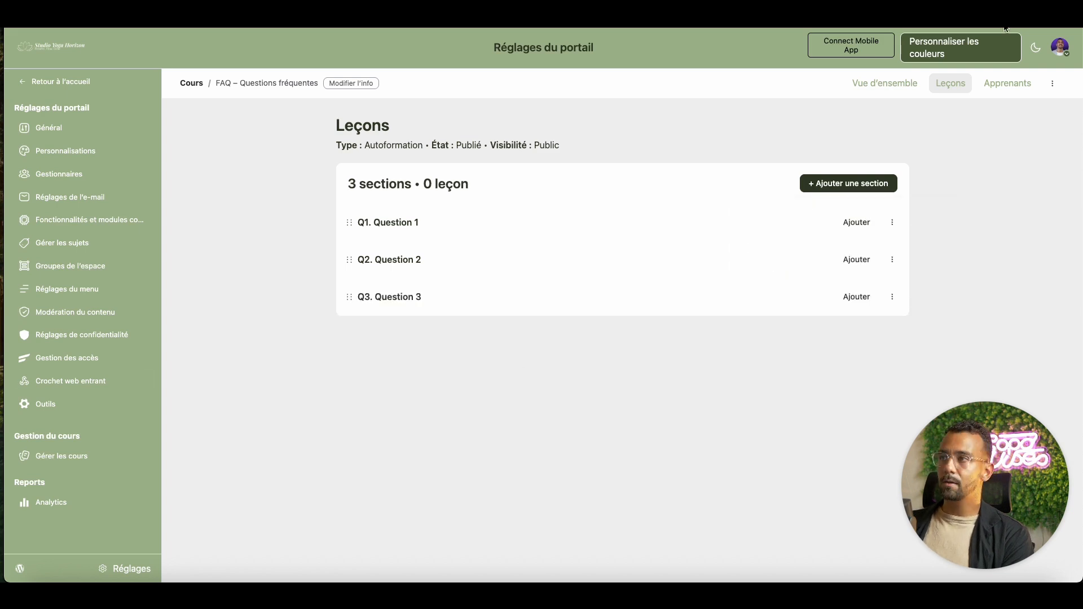
- Add the section 'Q4. Question 4'
click(848, 190)
key(super+v)
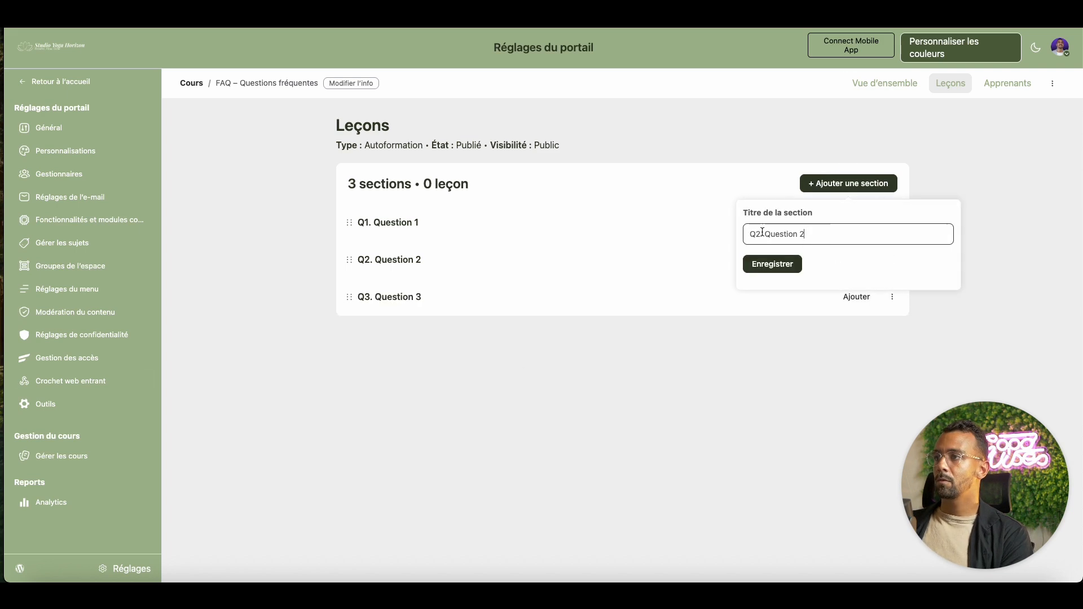
key(BackSpace)
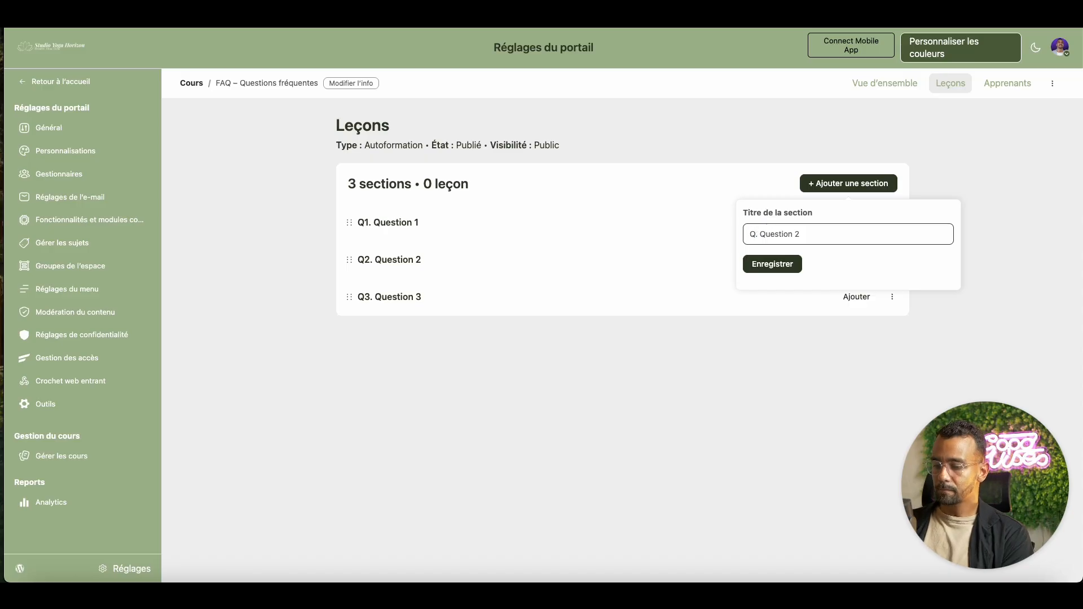
text(4)
click(806, 233)
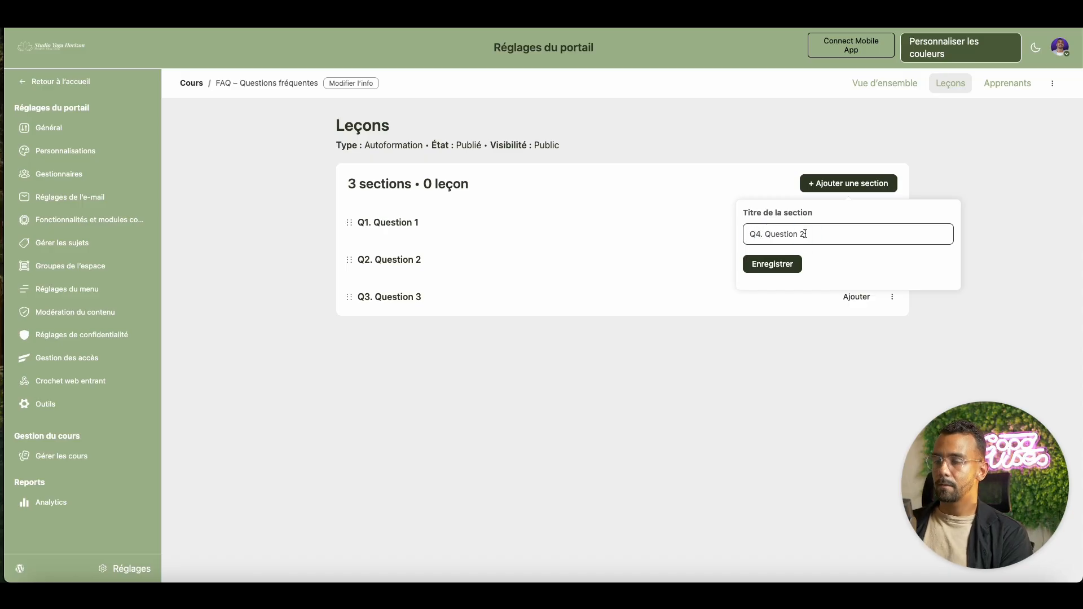
key(BackSpace)
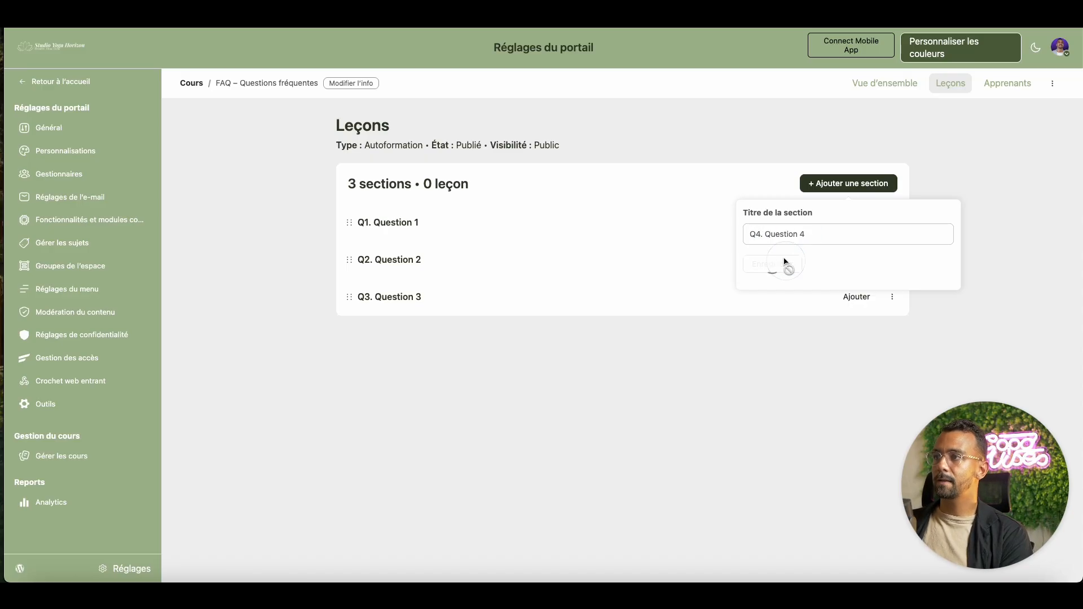
click(785, 264)
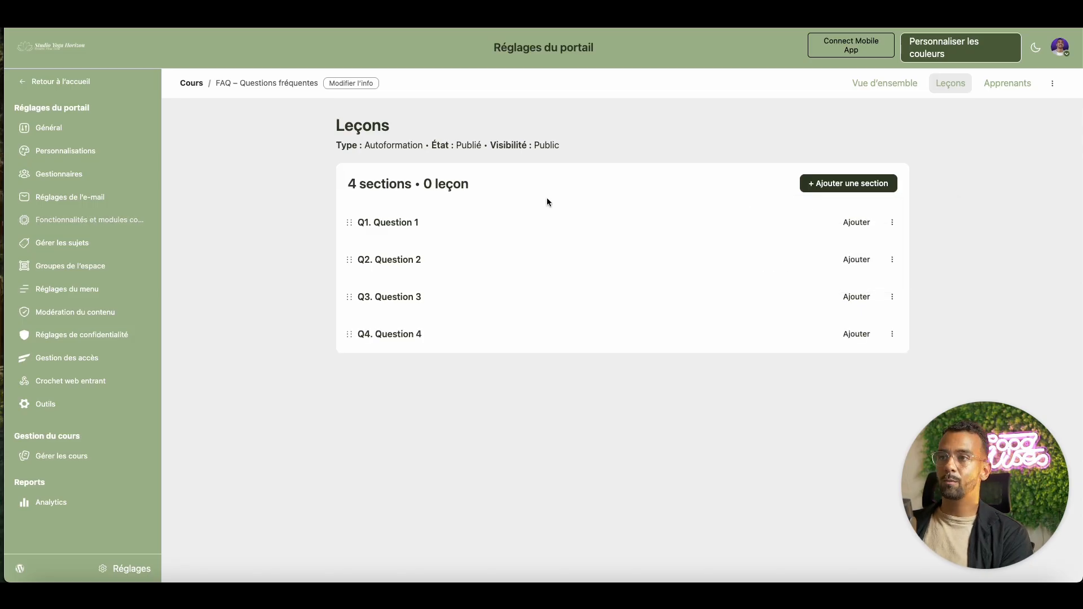
- Add draft lessons under Questions 1 and 2, titled with the beginner and daily-practice questions
click(876, 224)
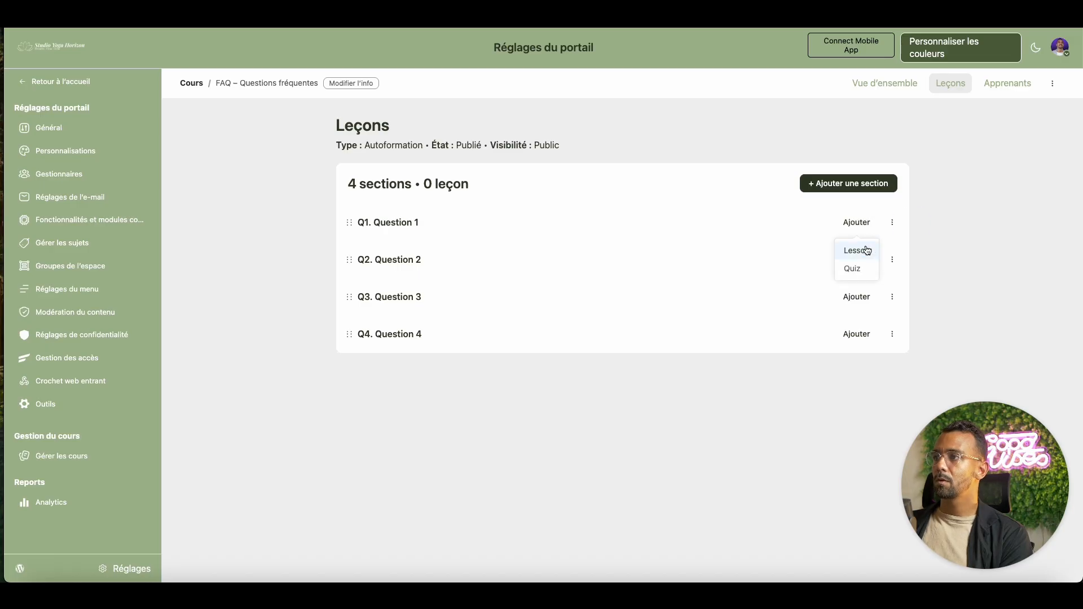
click(866, 249)
click(867, 269)
text(Comment commencer ma pratique si je suis débutant(e) ?)
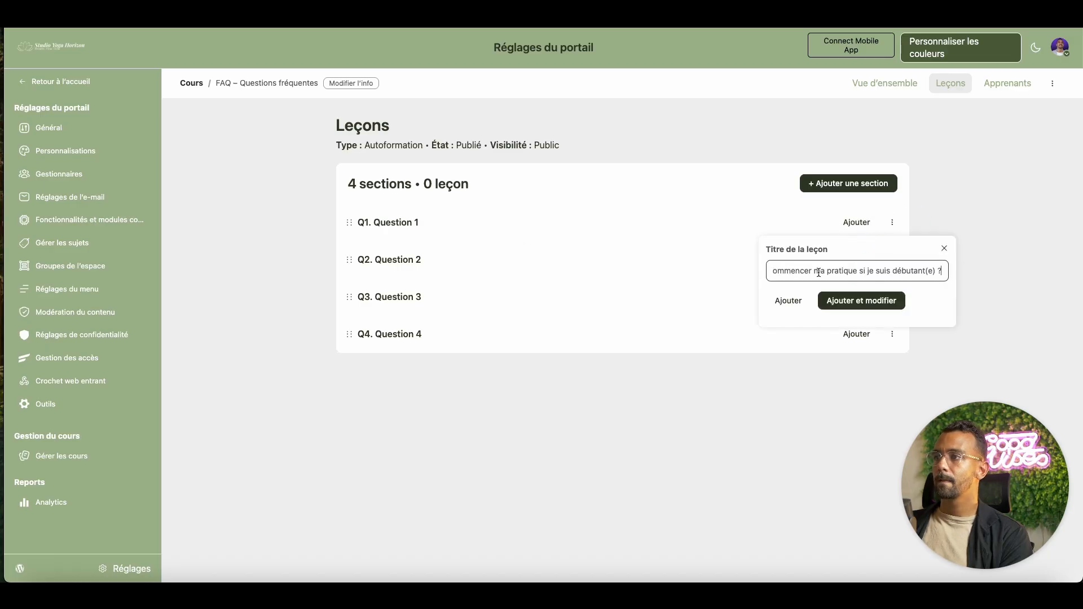
click(790, 301)
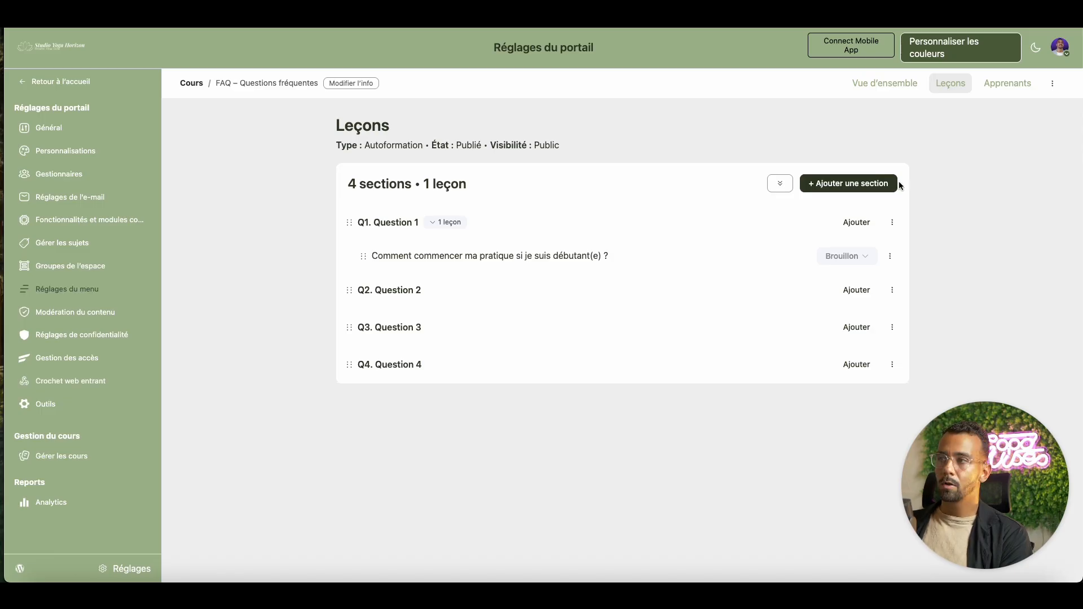
click(859, 291)
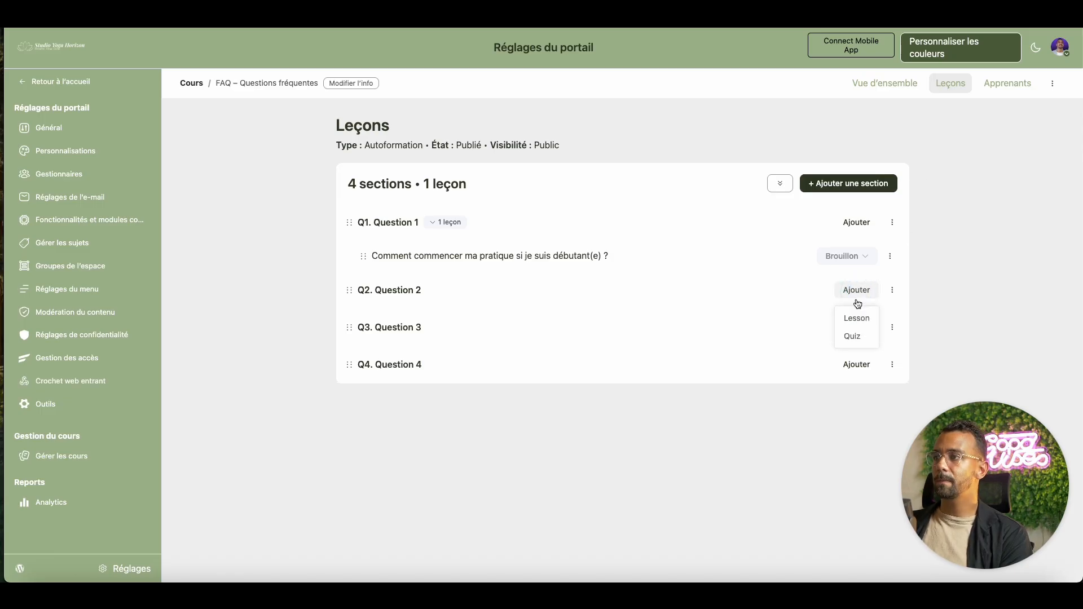
click(857, 326)
text(Combien de temps par jour faut-il pratiquer pour progresser ?)
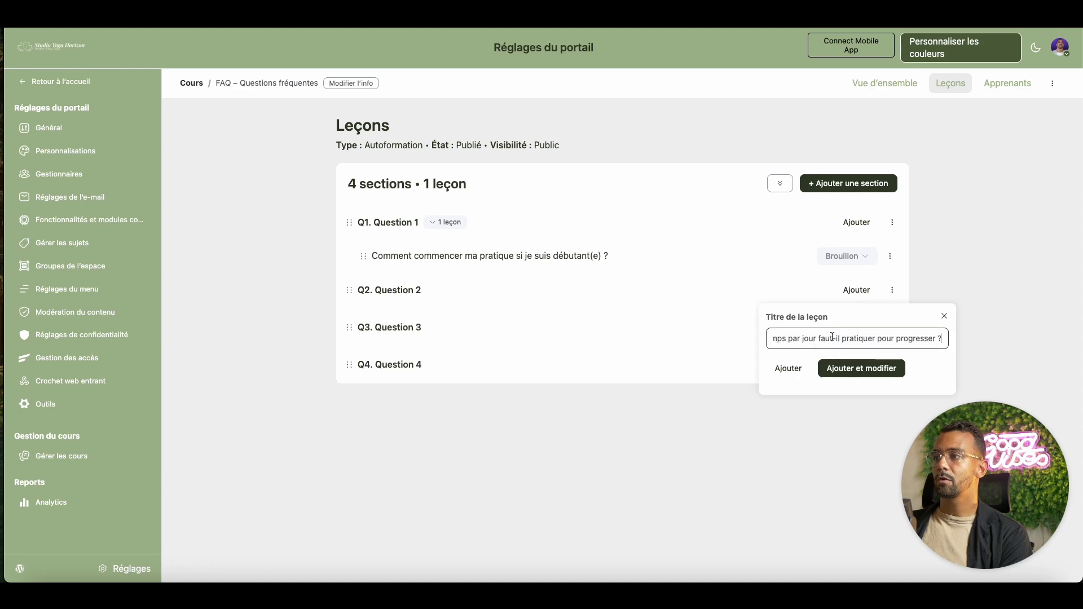
click(788, 368)
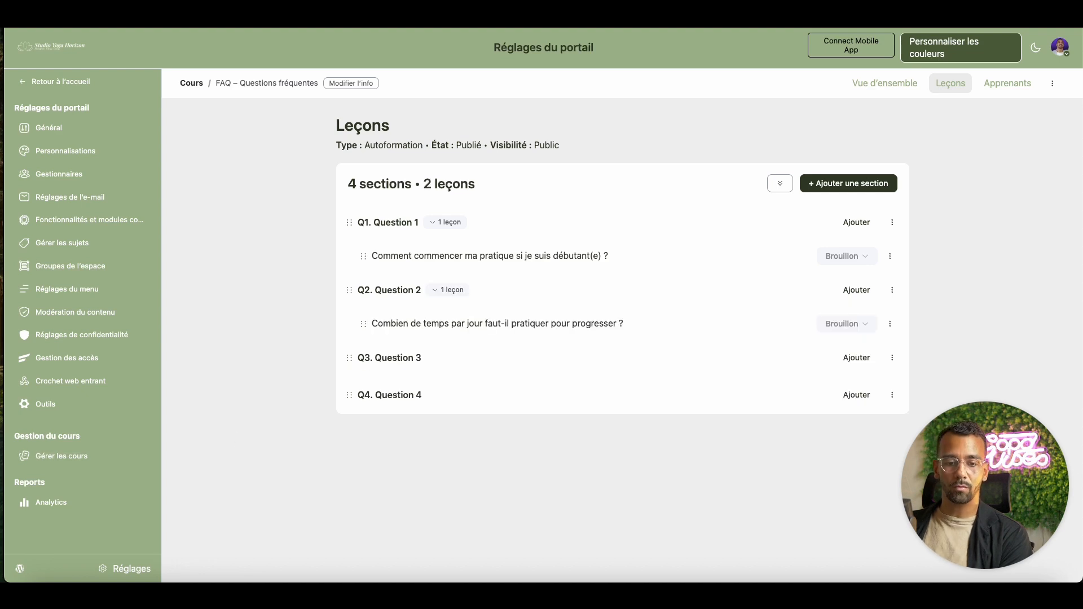
- Add draft lessons under Questions 3 and 4, titled with the phone-usage and technical-problem questions
click(860, 360)
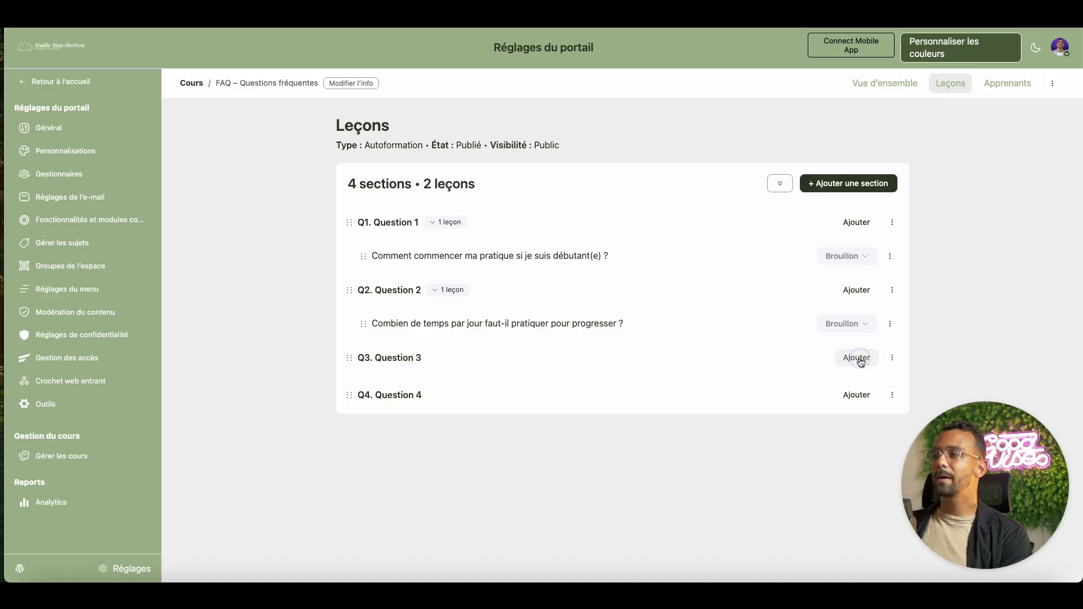
click(858, 382)
click(813, 404)
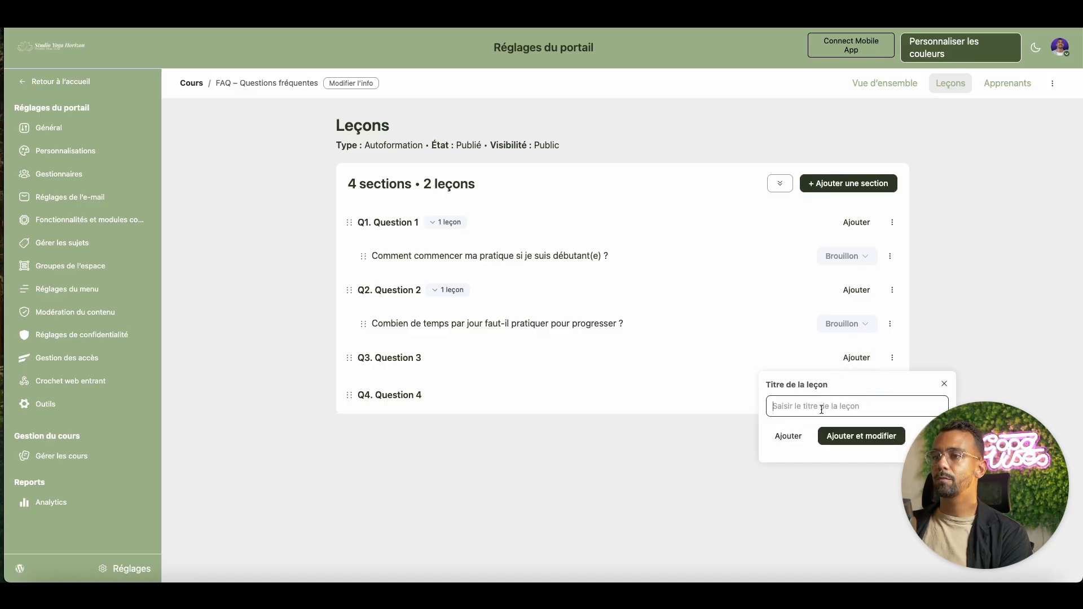
key(ctrl+v)
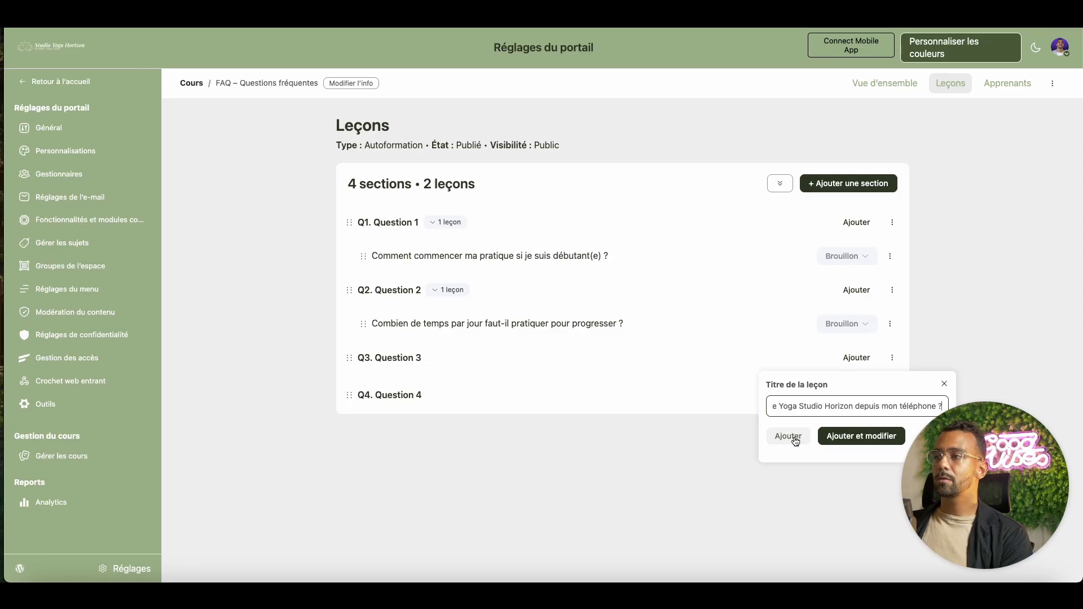
click(790, 437)
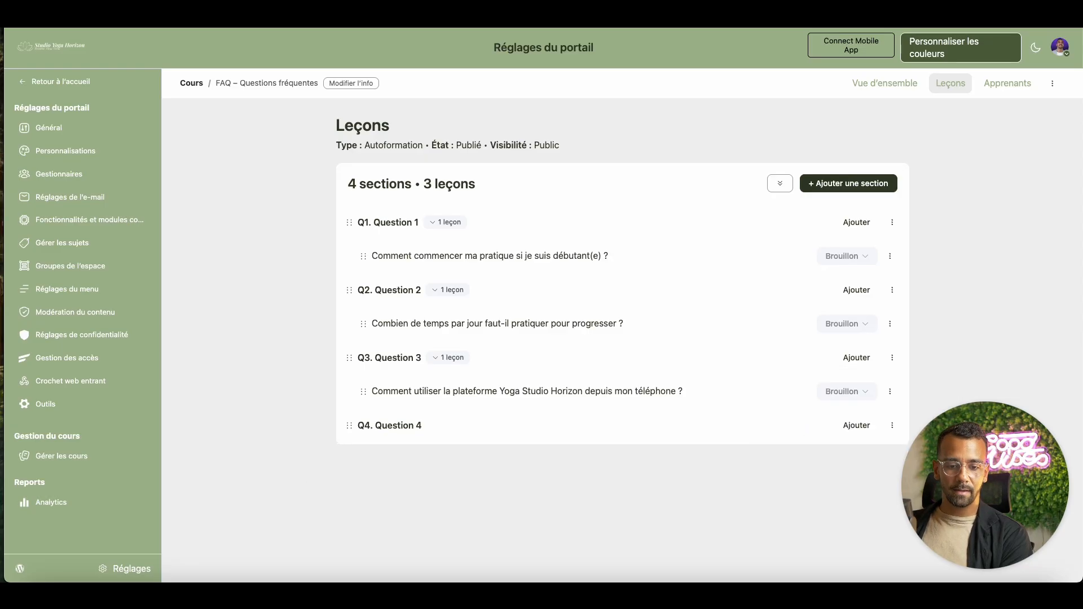
click(856, 426)
click(850, 454)
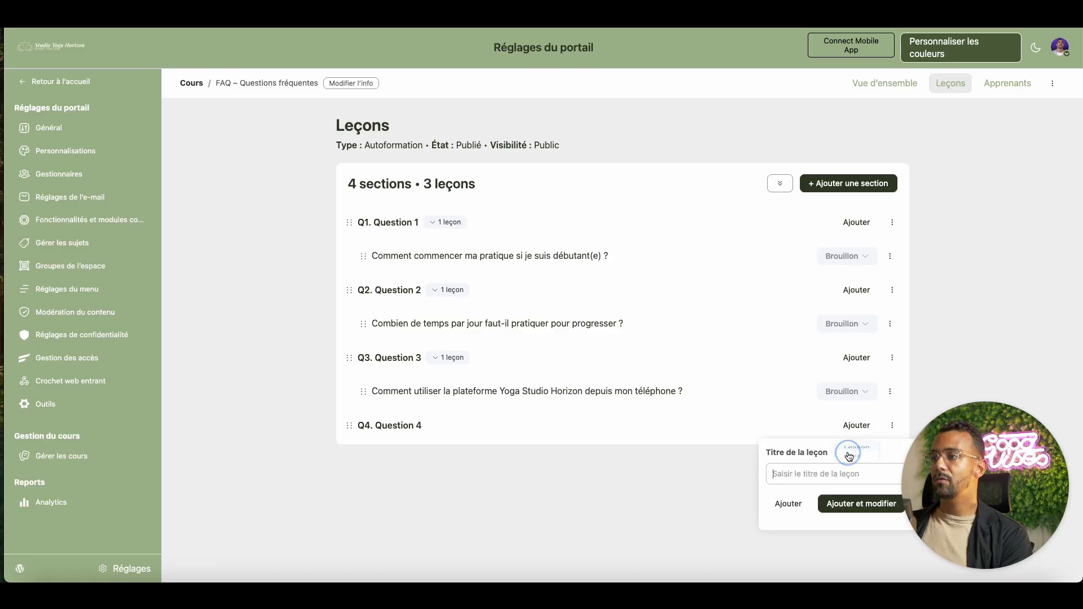
click(790, 473)
key(super+v)
click(793, 503)
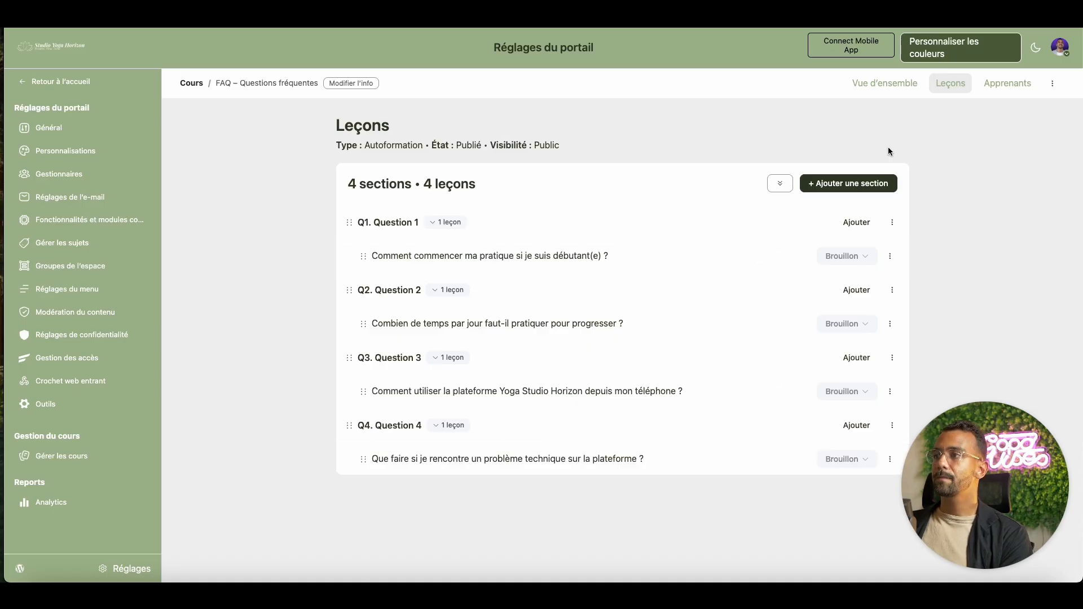
- Paste the 10–15 min/jour yoga doux answer into the Q1 lesson, save, and return to lessons
mouse_move(827, 255)
click(794, 257)
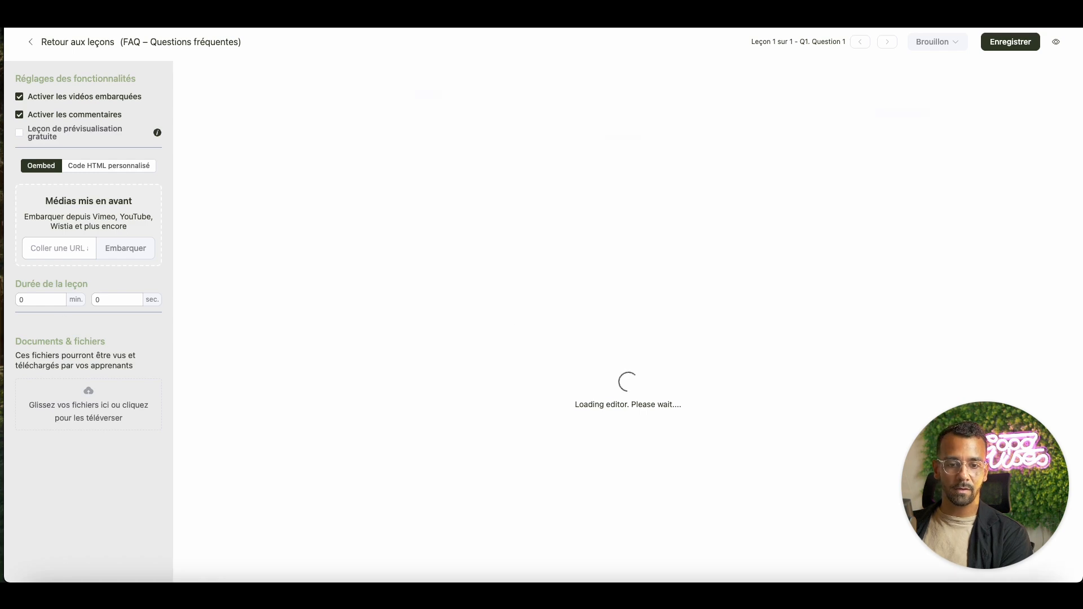
click(450, 180)
text(Commence par 10–15 min/jour avec des séances "yoga doux". Concentre-toi sur la respiration et 3–4 postures de base. L’objectif n’est pas la performance, mais la régularité. 🧘)
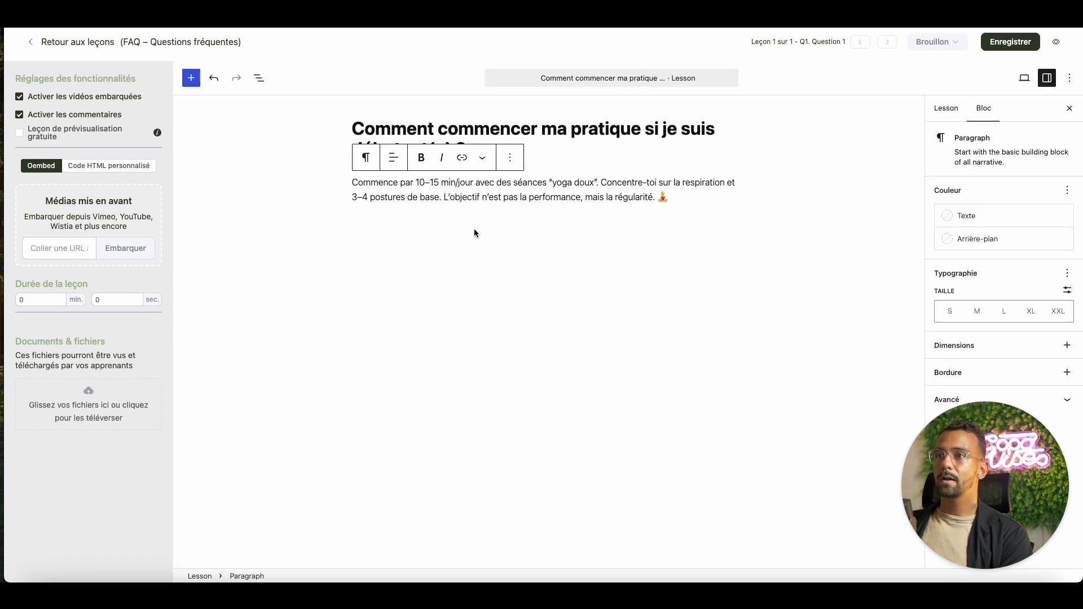
key(Return)
key(super+s)
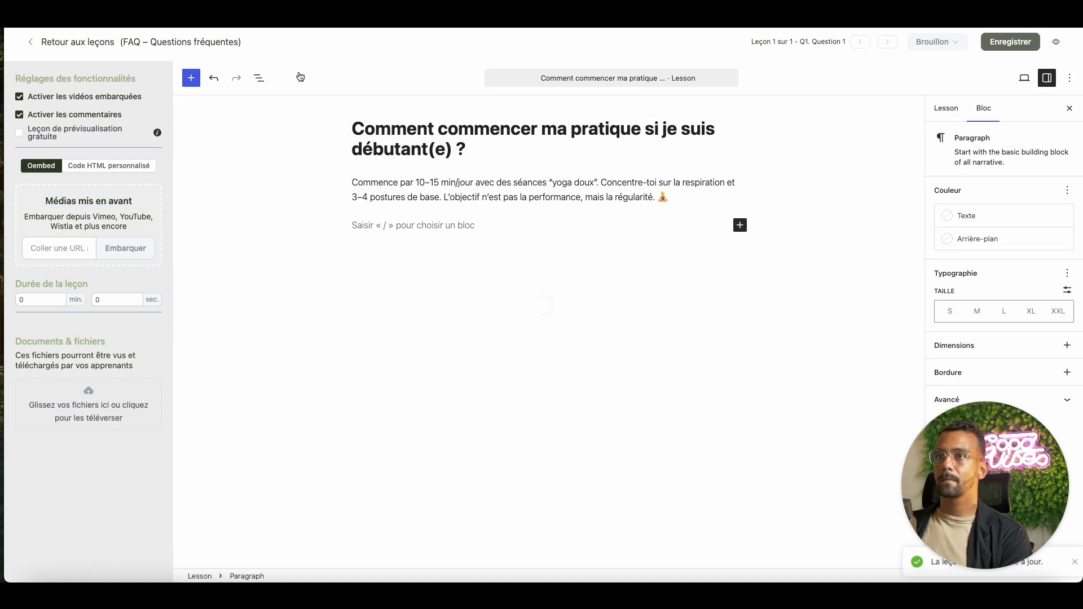
click(54, 42)
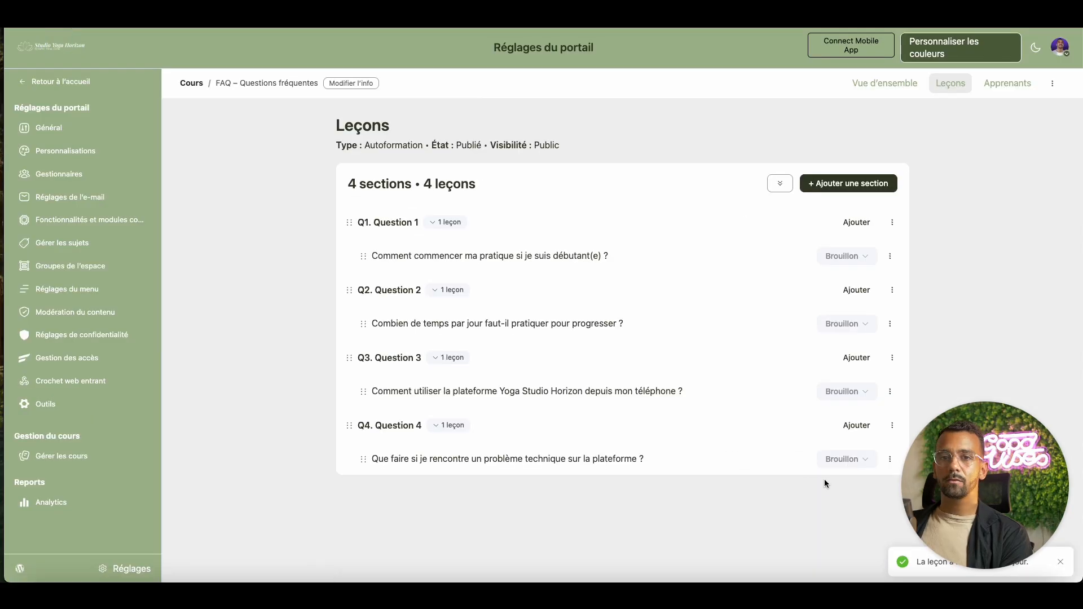
- Change each of the four FAQ lessons' status from Brouillon to Publié
click(862, 256)
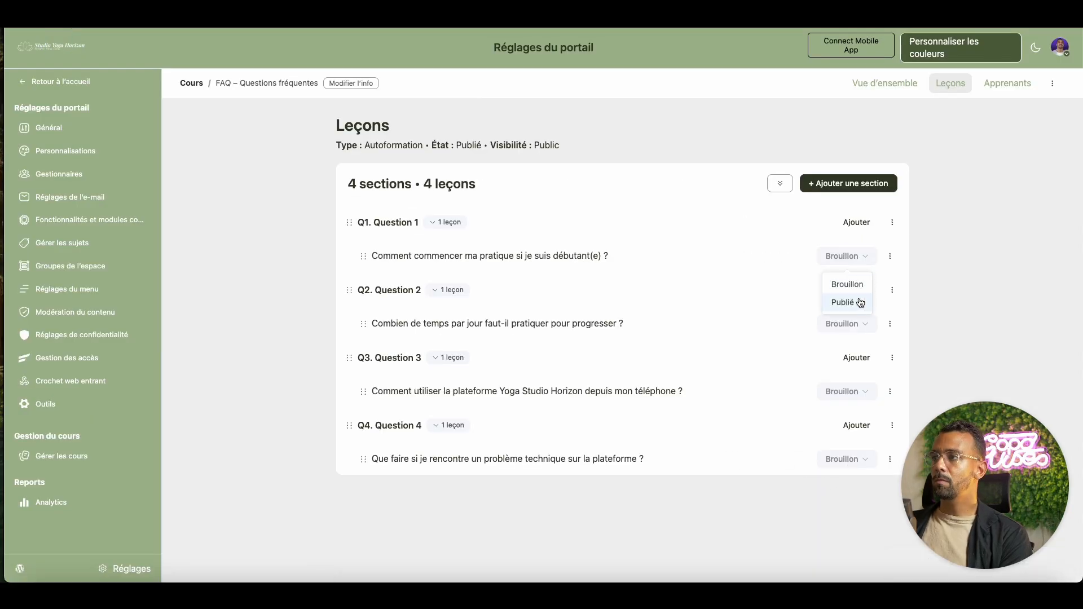
click(860, 303)
click(858, 325)
click(847, 369)
click(857, 395)
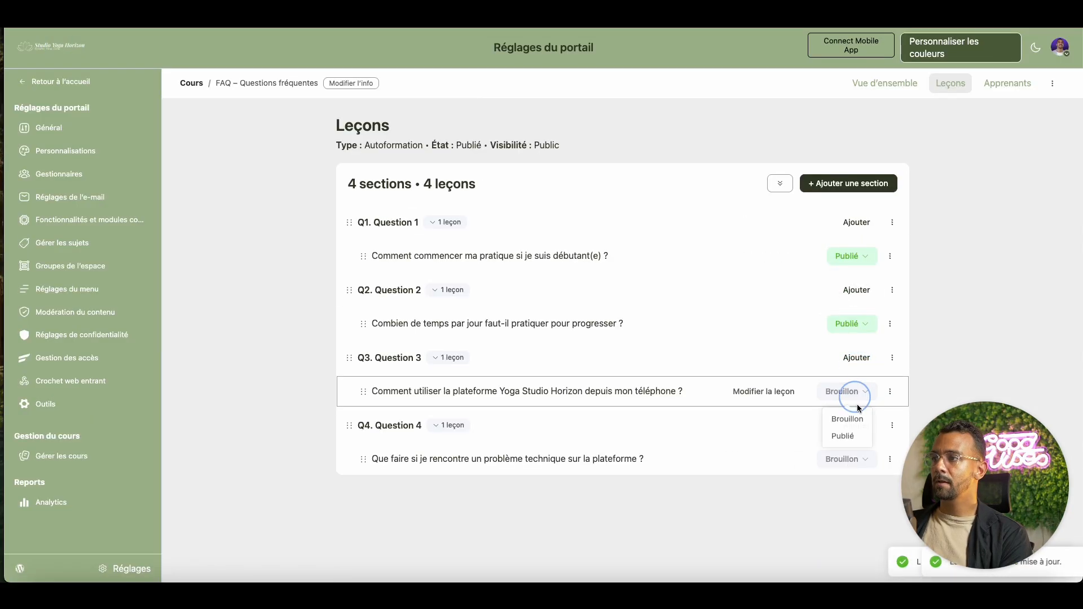
click(846, 436)
click(854, 458)
click(856, 500)
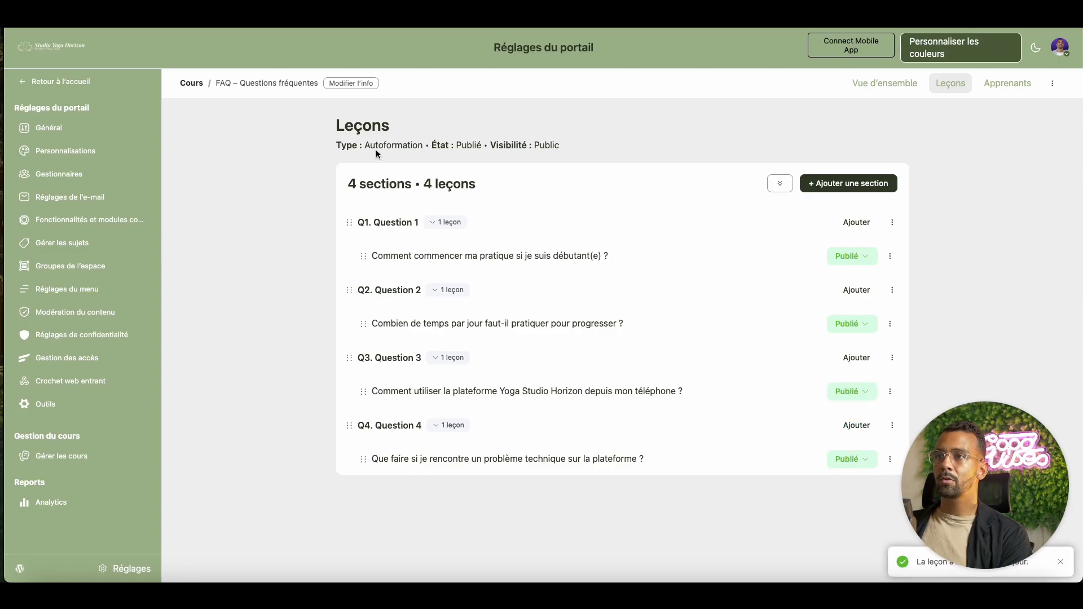
double_click(458, 145)
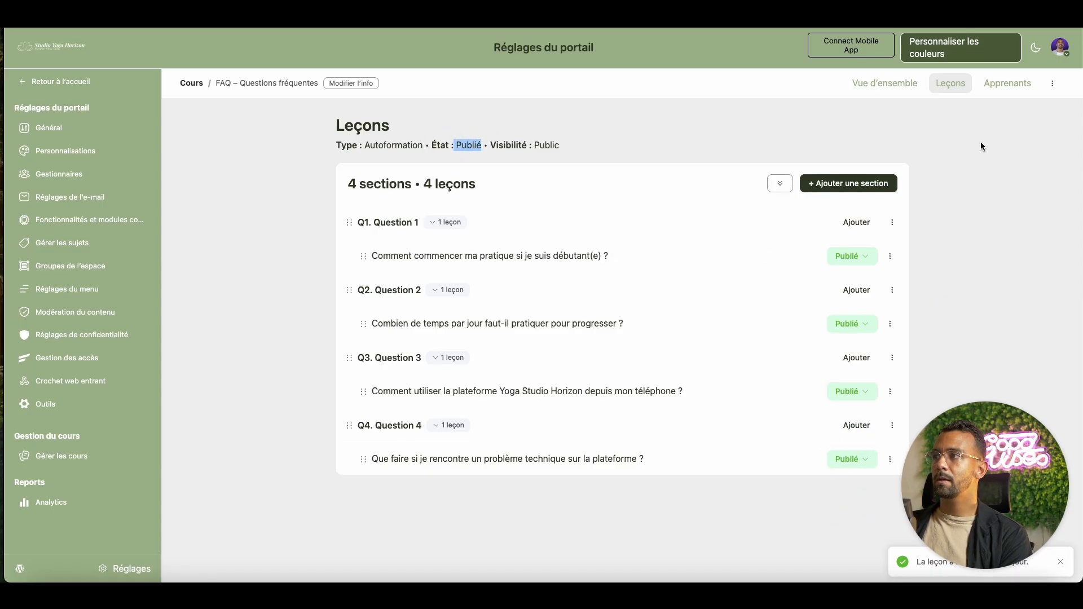
- From the member side, open the Question 1 and Question 2 answer lessons, returning to the FAQ course each time
click(86, 80)
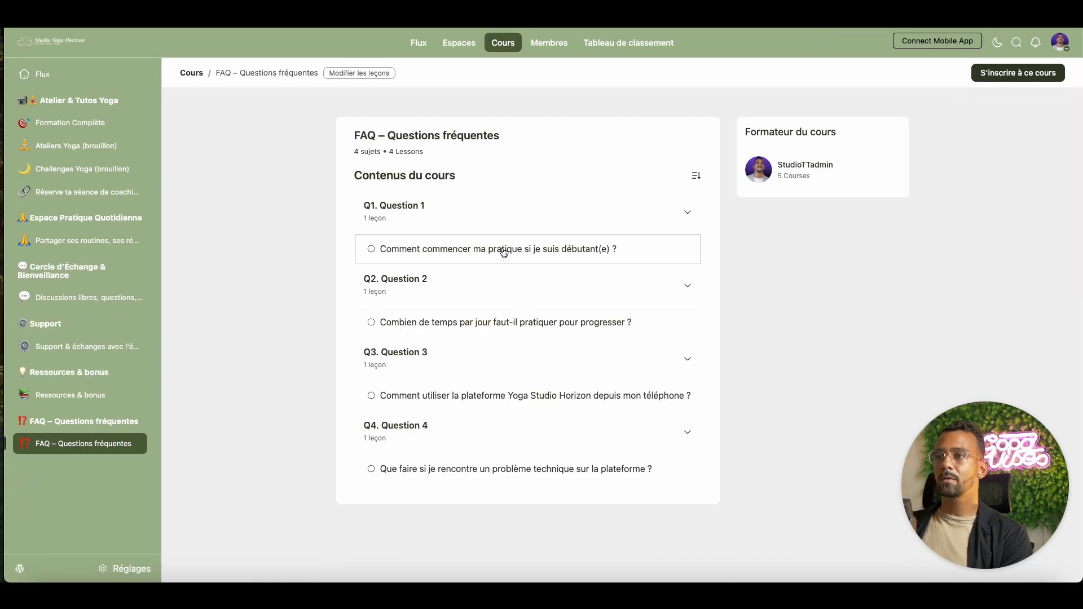
click(502, 250)
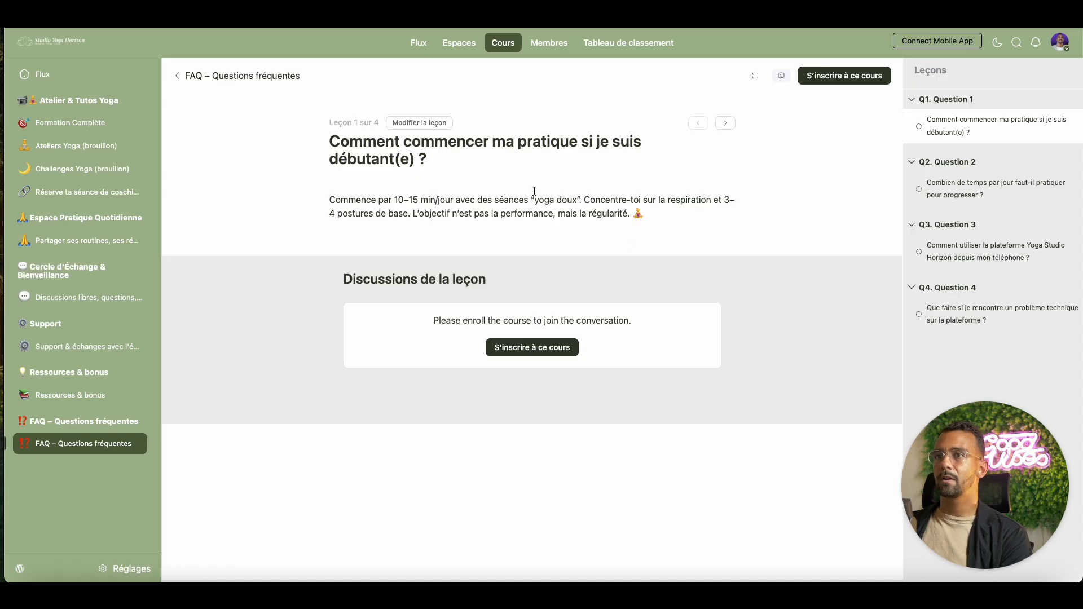
click(260, 79)
click(478, 322)
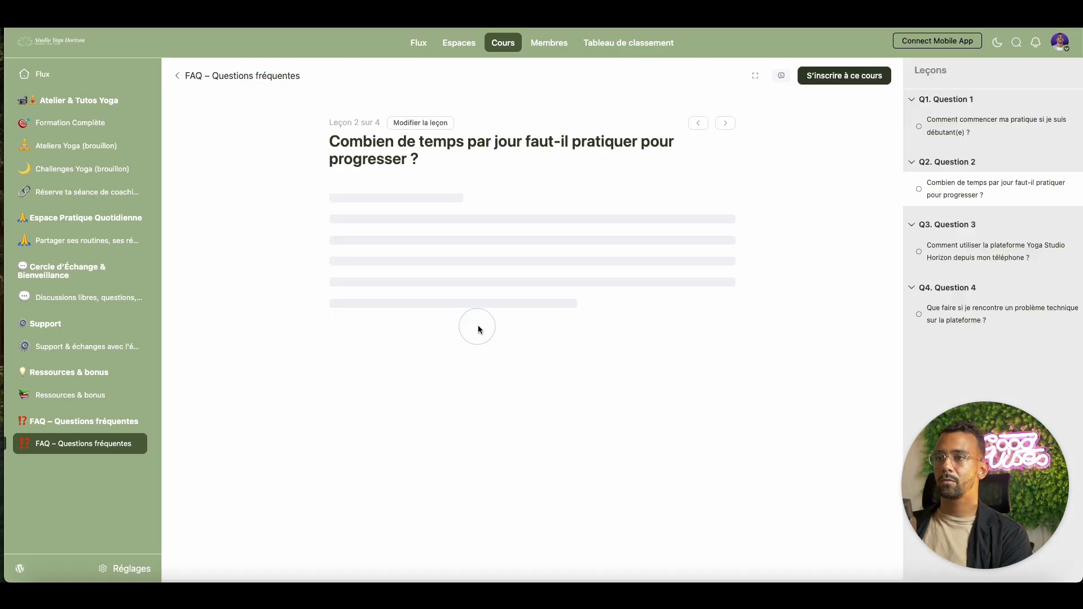
click(221, 77)
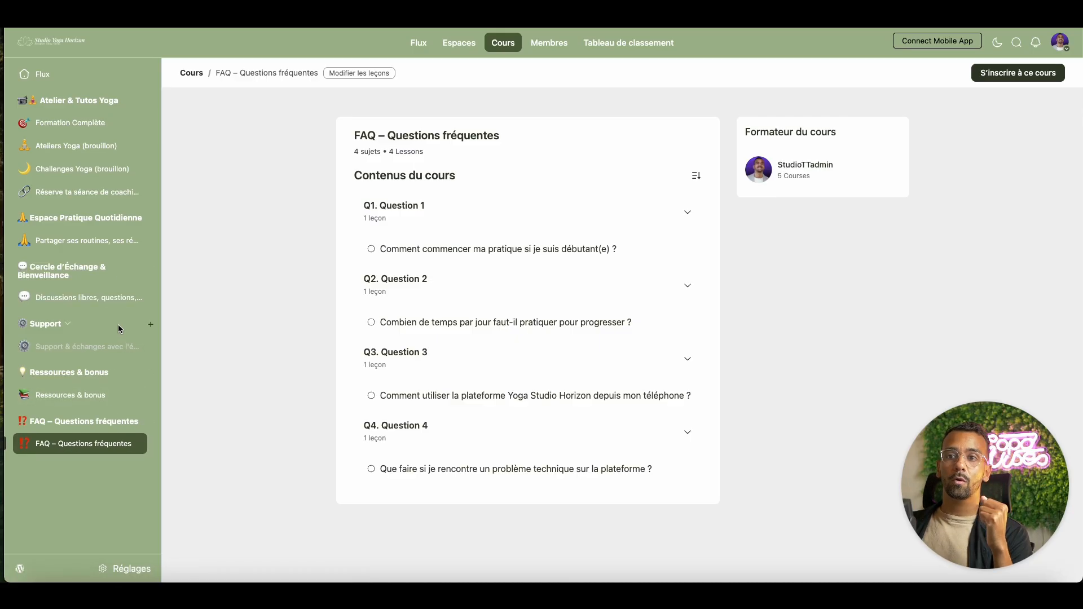
- Collapse all sidebar groups: Support, Ressources & bonus, FAQ, Atelier, Espace Pratique and Cercle
click(67, 324)
click(112, 351)
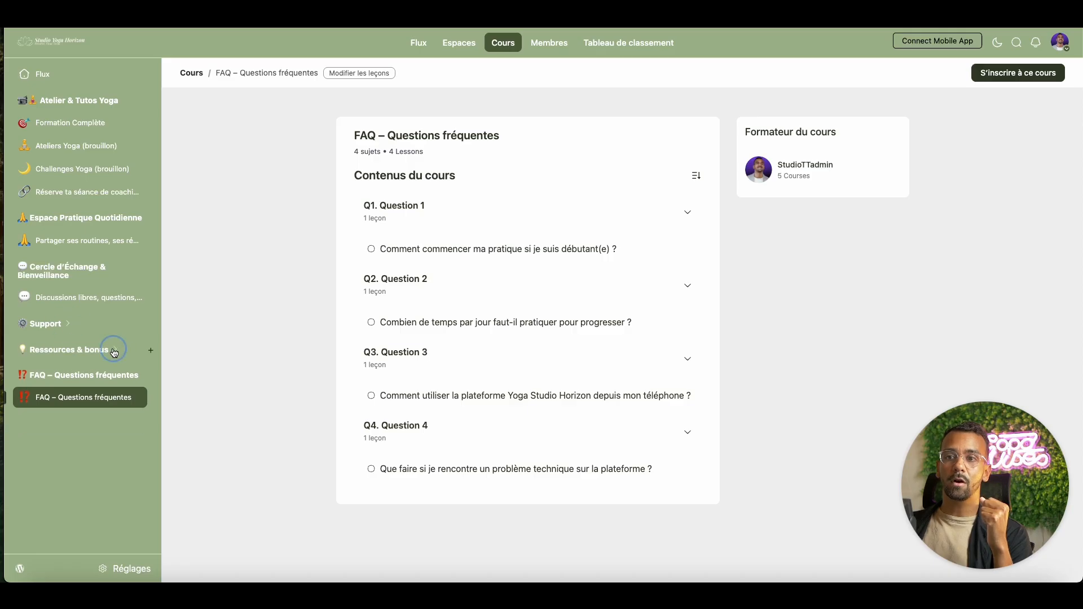
click(141, 381)
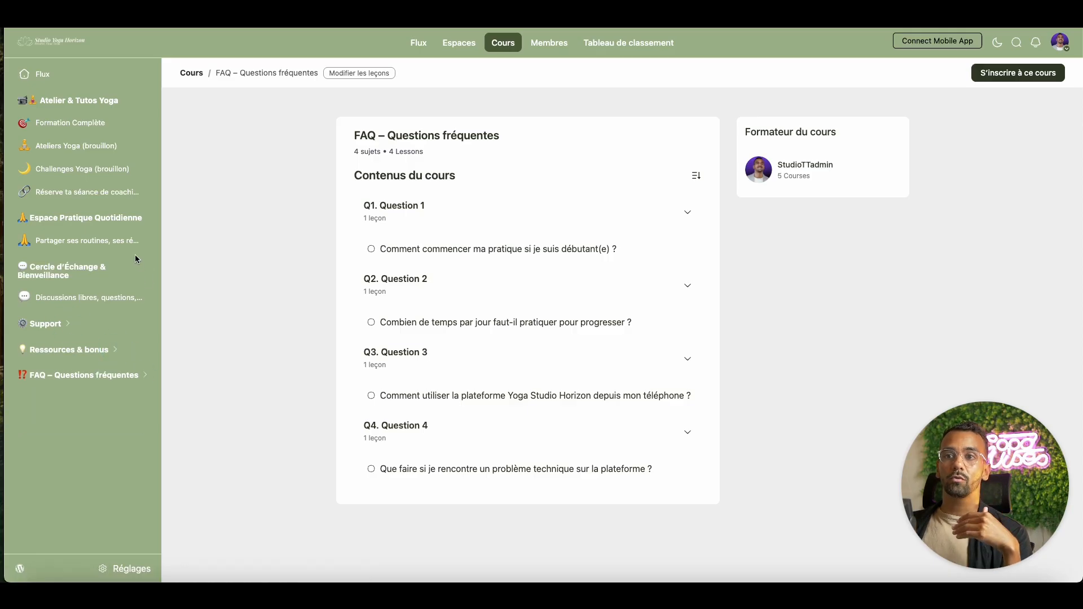
click(126, 101)
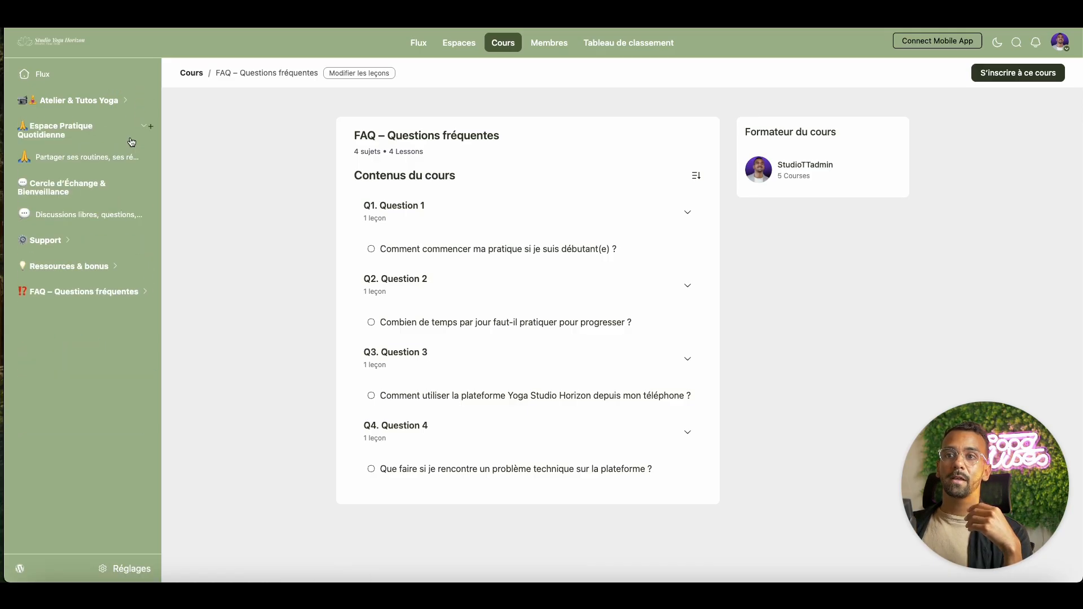
click(140, 127)
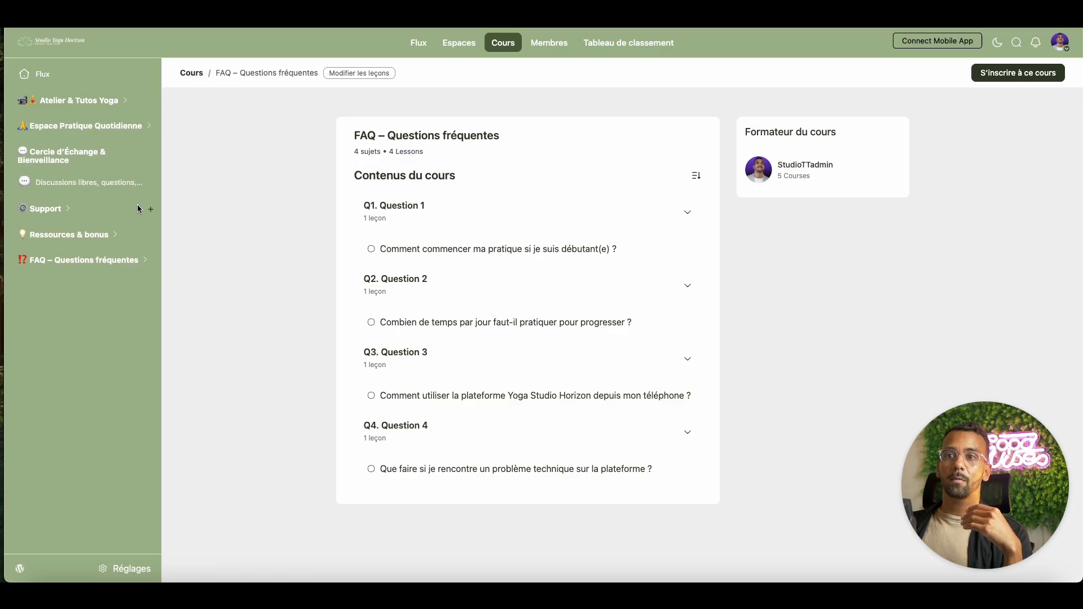
click(141, 152)
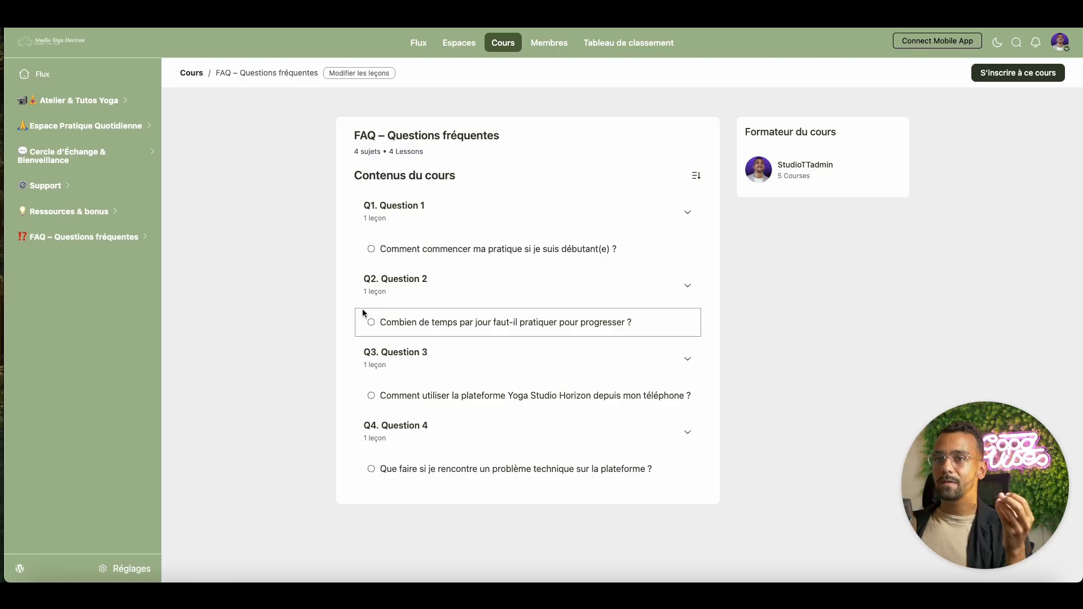
- Re-expand Support, Ressources & bonus and FAQ groups, opening the Ressources and FAQ courses
click(70, 189)
click(114, 235)
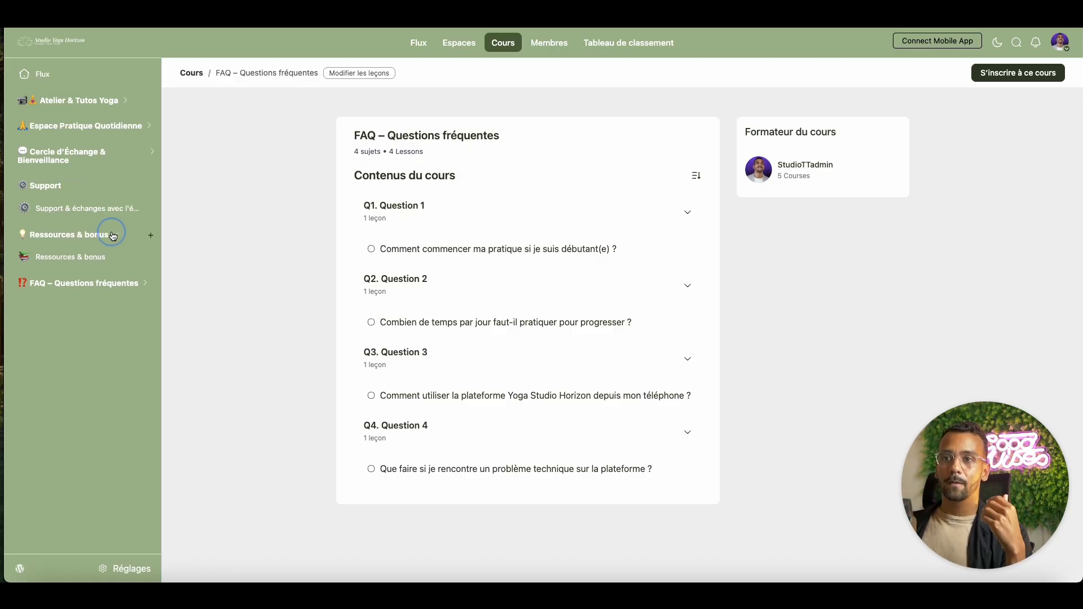
click(112, 264)
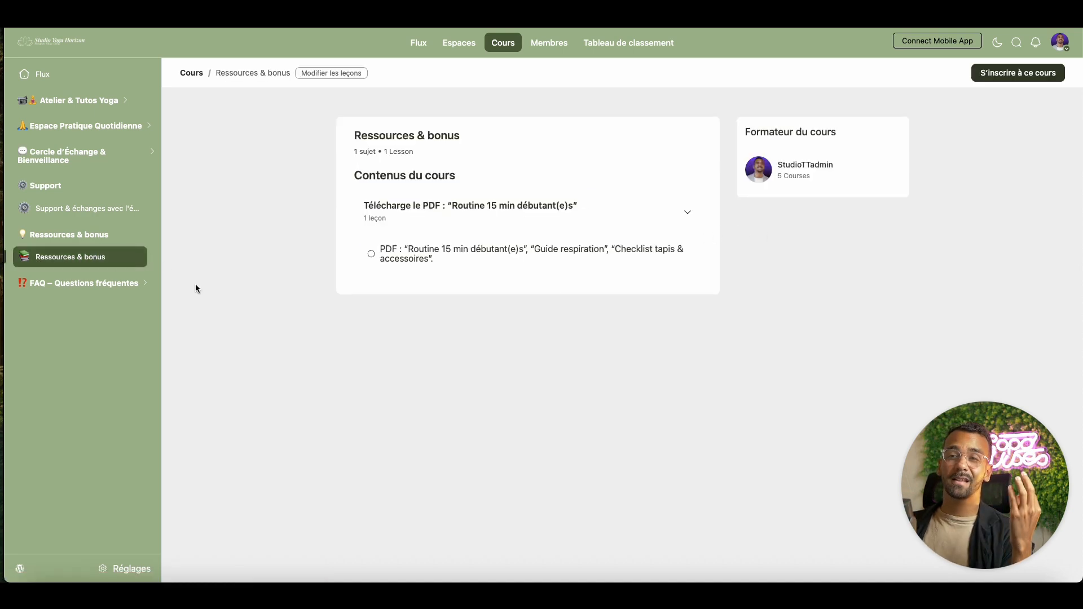
click(142, 286)
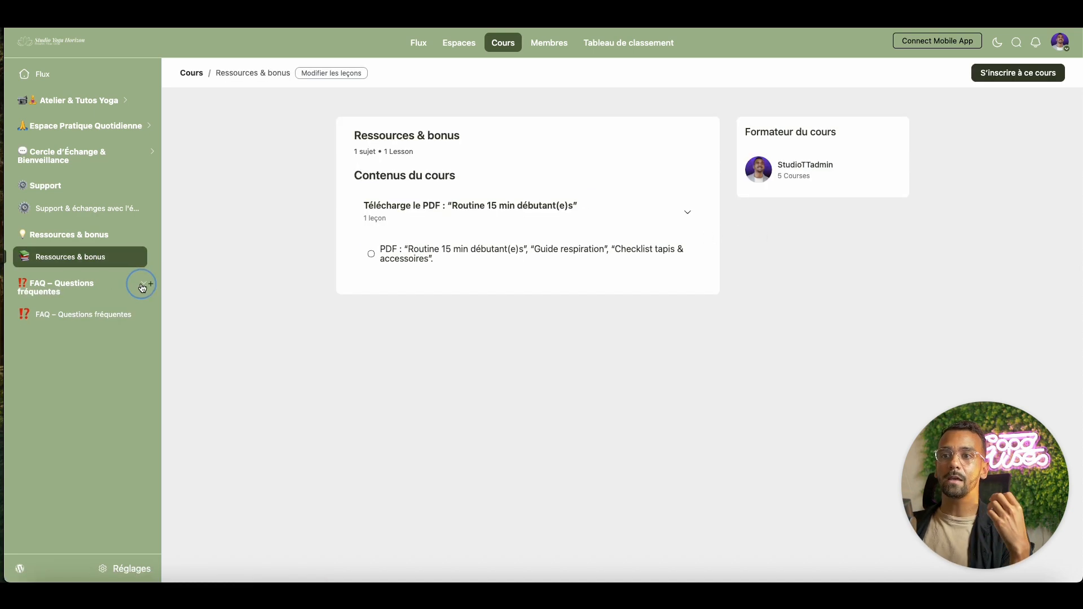
click(106, 307)
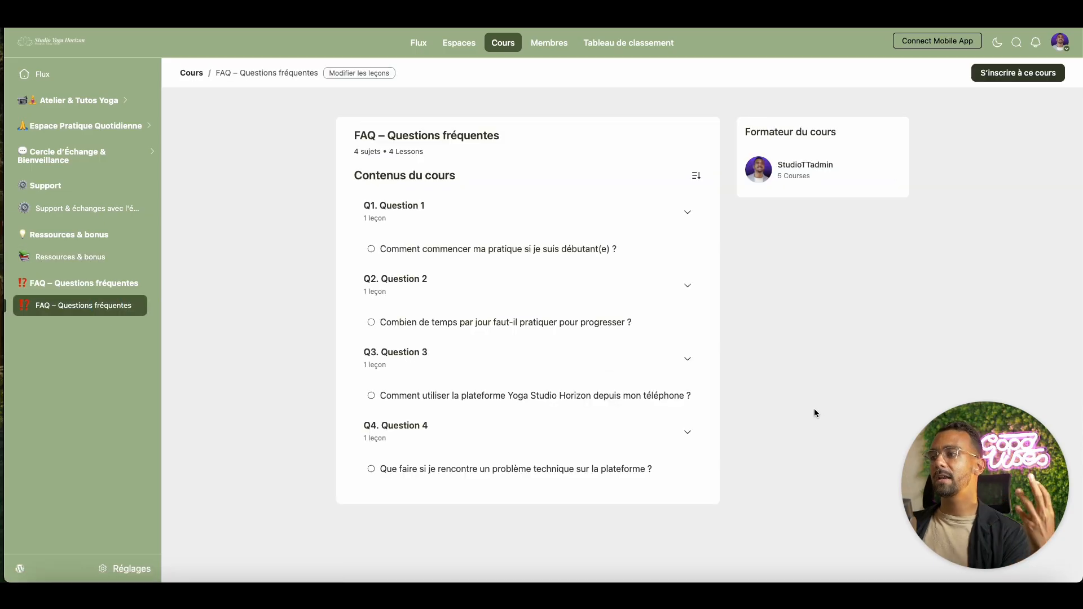